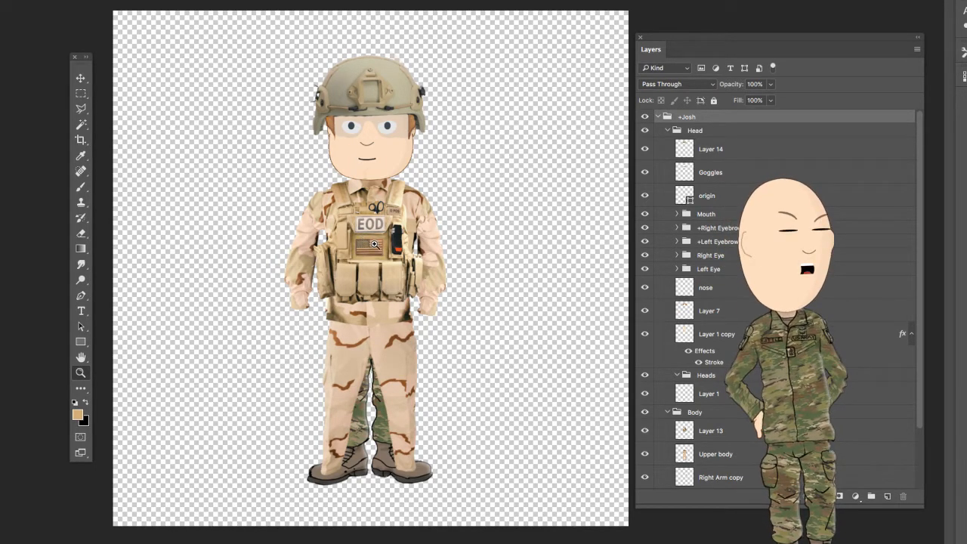
- Examine the vest up close, collapse the Head group, and hide and reshow Layer 13 to check what it contains
{"action": "left_click_drag", "start_coordinate": [374, 244], "coordinate": [375, 236]}
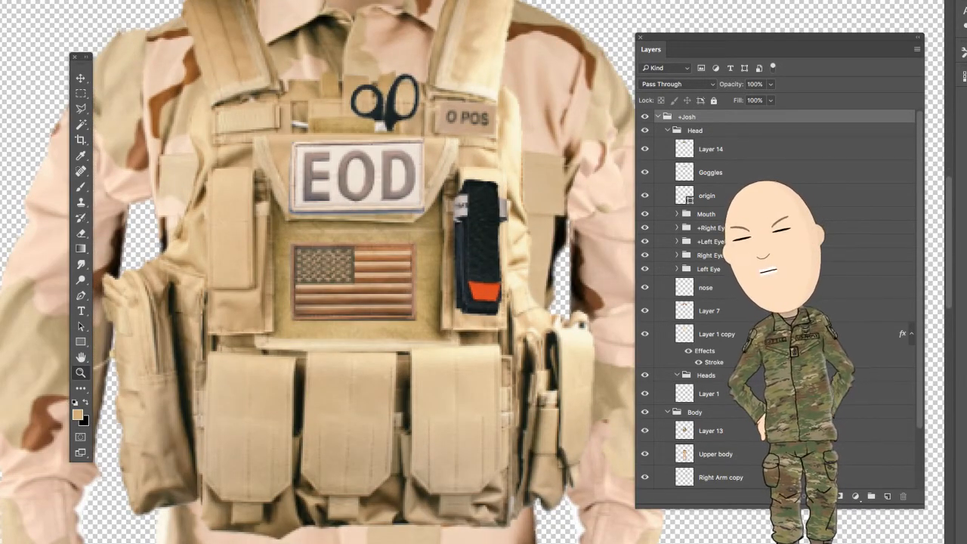
{"action": "scroll", "coordinate": [778, 302], "scroll_direction": "down", "scroll_amount": 3}
{"action": "scroll", "coordinate": [779, 302], "scroll_direction": "up", "scroll_amount": 3}
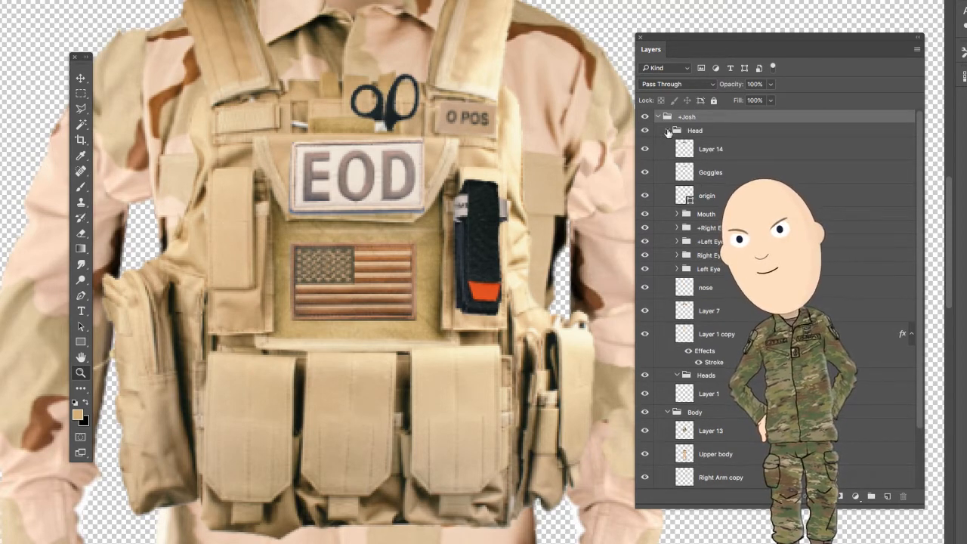
{"action": "left_click", "coordinate": [667, 130]}
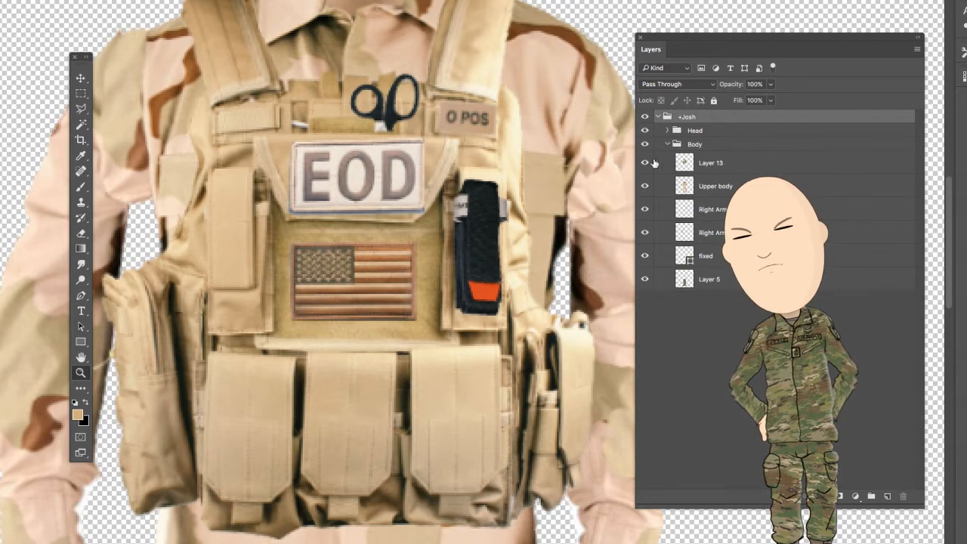
{"action": "left_click", "coordinate": [645, 164]}
{"action": "left_click", "coordinate": [645, 163]}
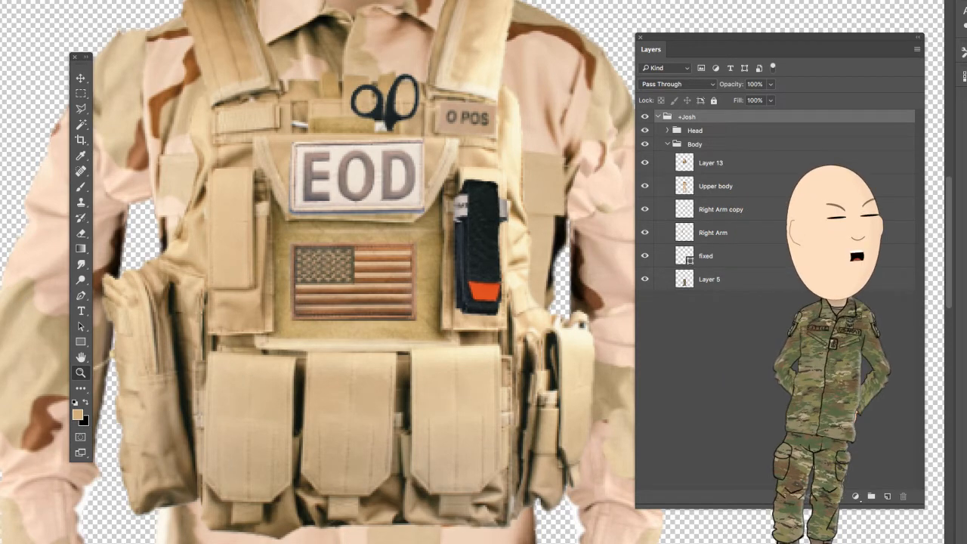
- Open the headset and radio picture and convert it out of indexed color mode so that it becomes a normal background layer
{"action": "left_click", "coordinate": [0, 0]}
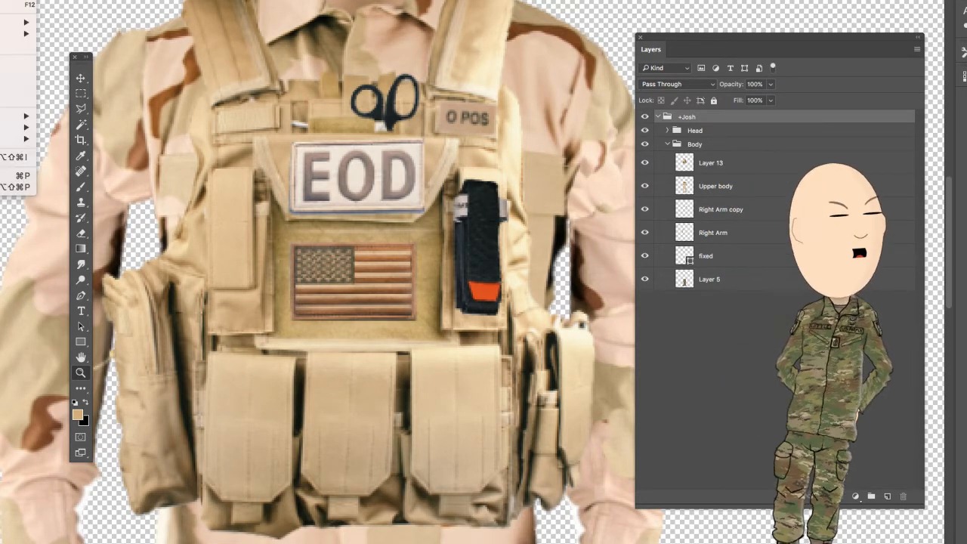
{"action": "left_click", "coordinate": [0, 0]}
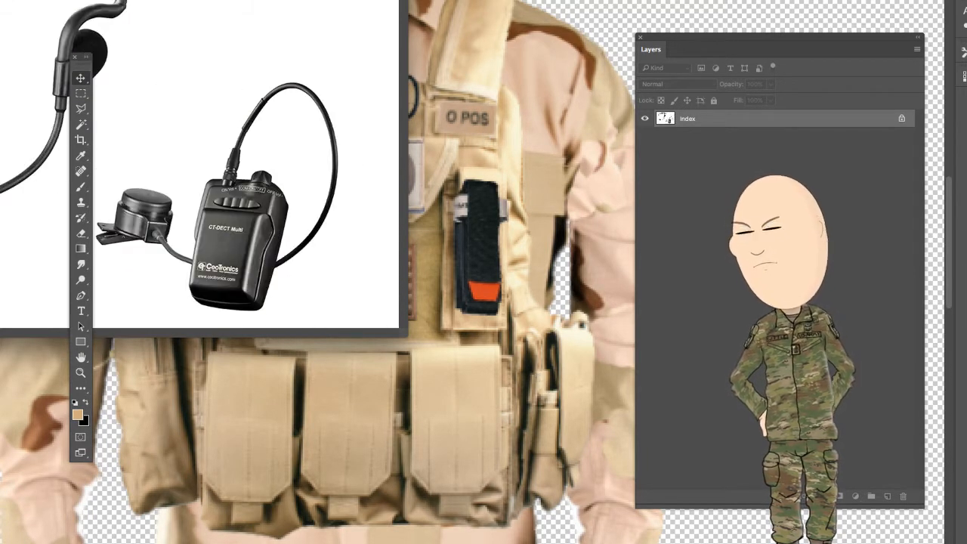
{"action": "left_click", "coordinate": [1, 2]}
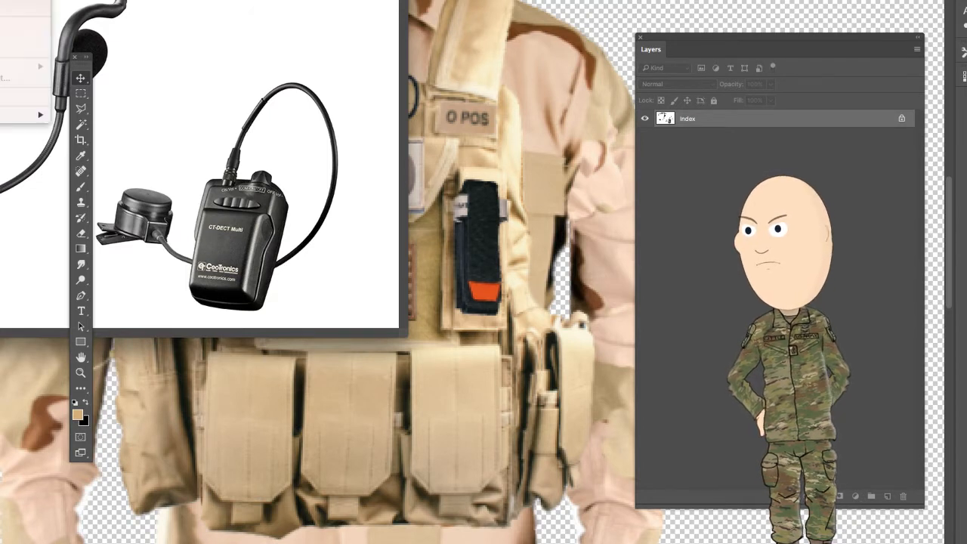
{"action": "mouse_move", "coordinate": [15, 1]}
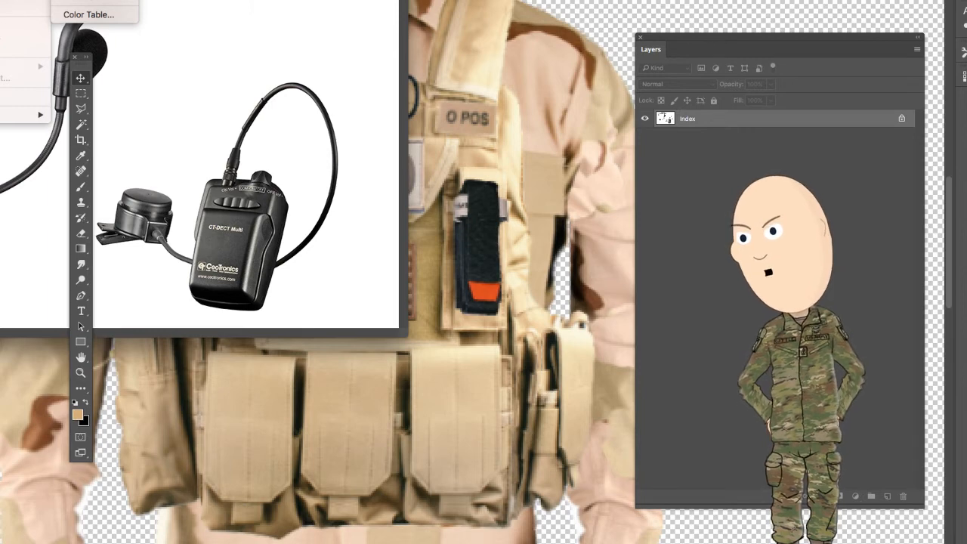
{"action": "left_click", "coordinate": [90, 1]}
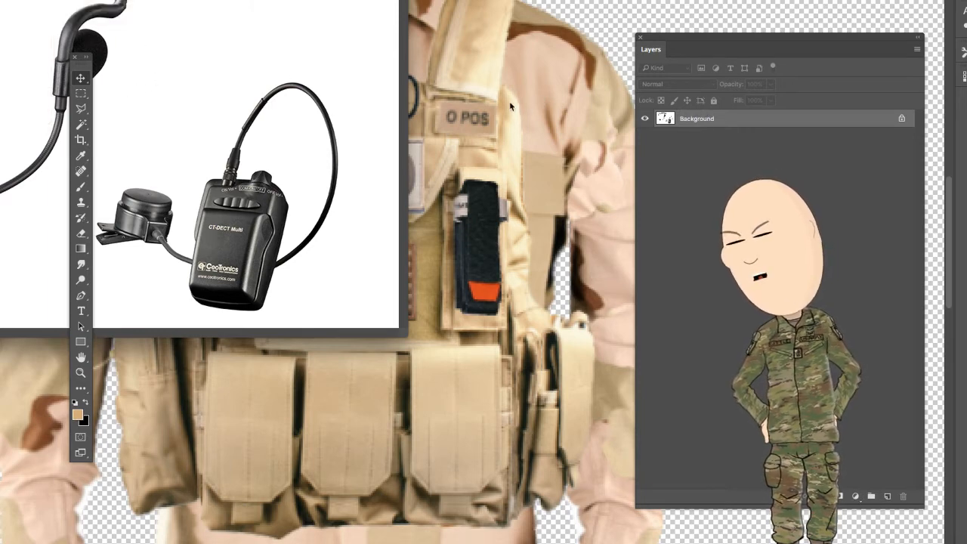
- Bring the headset and radio picture into the character document as a new layer, scale it down and place it over the vest
{"action": "left_click_drag", "start_coordinate": [510, 106], "coordinate": [370, 45]}
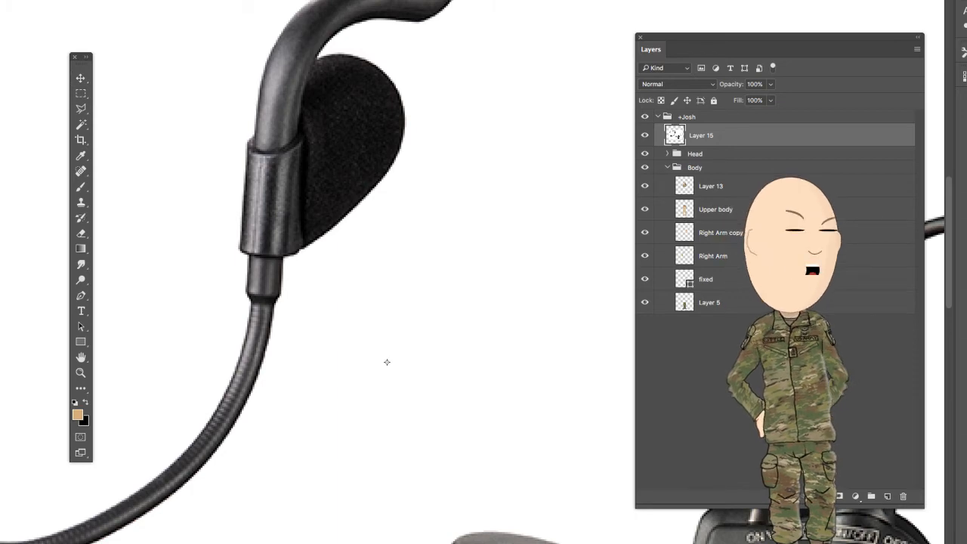
{"action": "left_click_drag", "start_coordinate": [1, 1], "coordinate": [111, 180]}
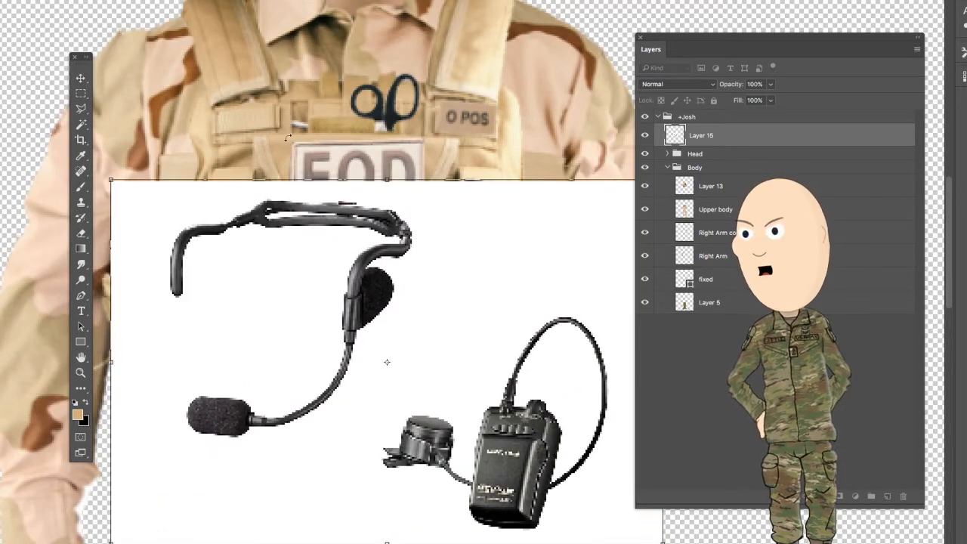
{"action": "left_click", "coordinate": [80, 78]}
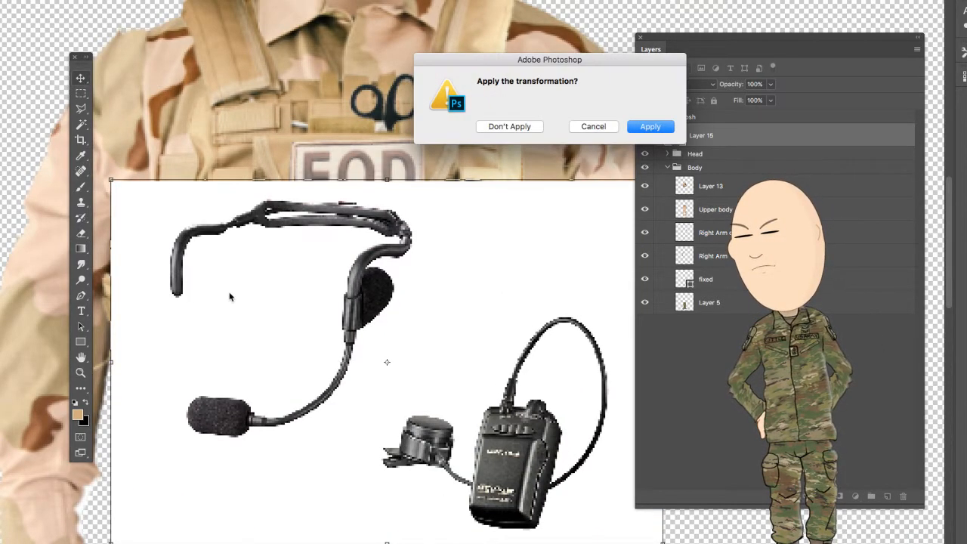
{"action": "left_click", "coordinate": [650, 127]}
{"action": "left_click_drag", "start_coordinate": [495, 343], "coordinate": [451, 220]}
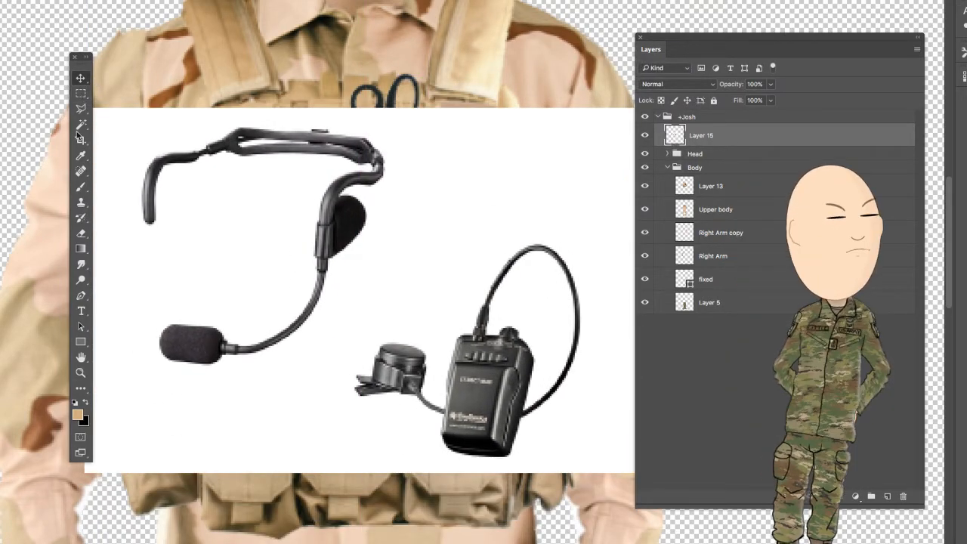
- Remove the white background around the headset and radio with the Magic Wand, including the area inside the radio's cable loop
{"action": "left_click", "coordinate": [257, 197]}
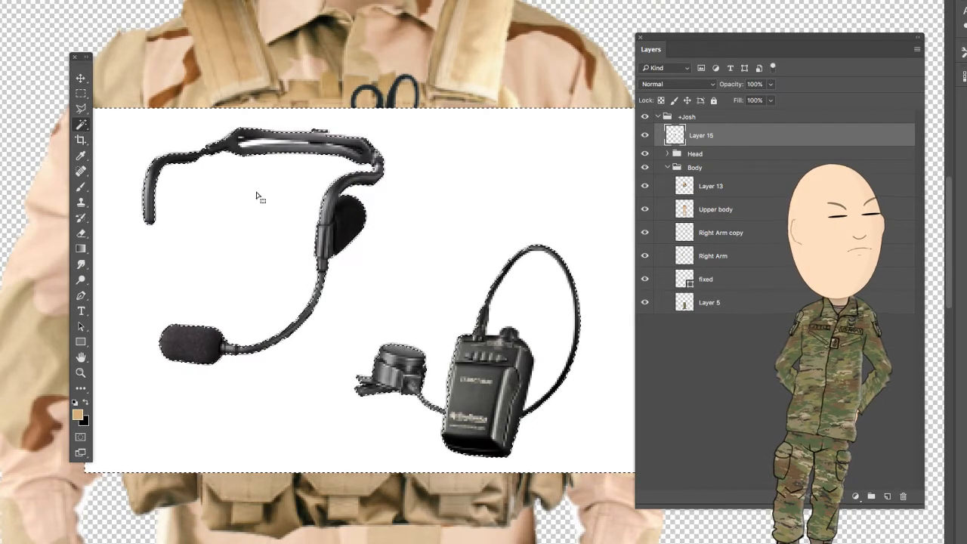
{"action": "key", "text": "Delete"}
{"action": "left_click", "coordinate": [536, 300]}
{"action": "key", "text": "Delete"}
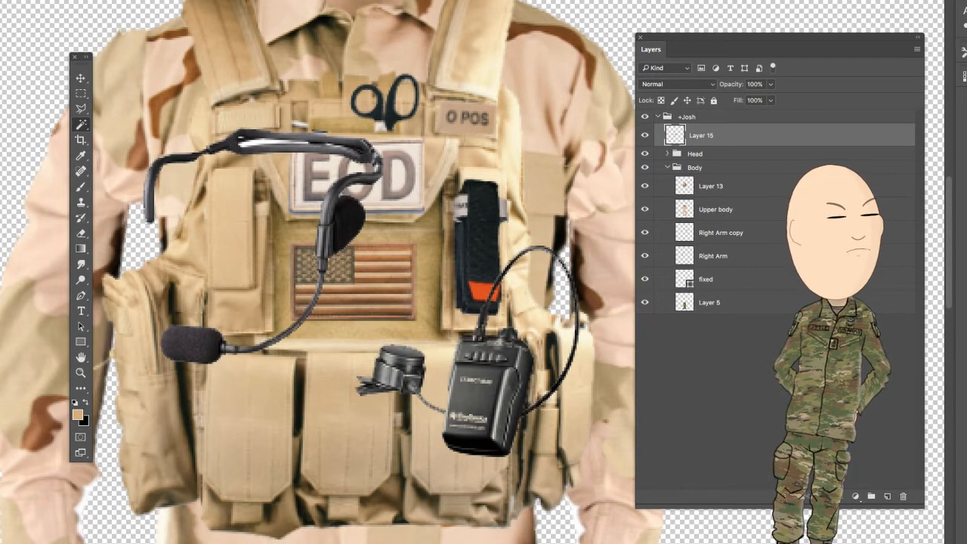
- Move the headset and radio layer, Layer 15, from the vest up over the character's face
{"action": "left_click", "coordinate": [80, 372]}
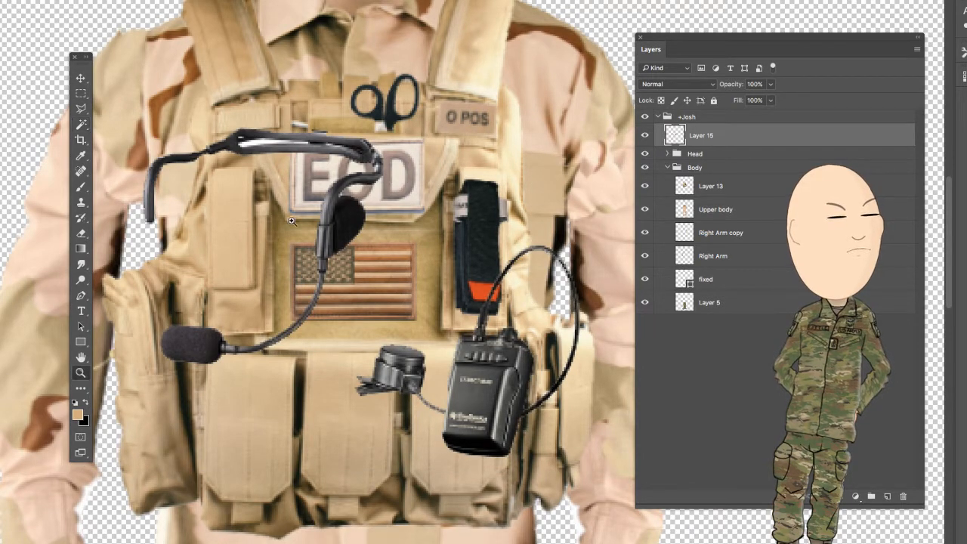
{"action": "right_click", "coordinate": [293, 220]}
{"action": "left_click", "coordinate": [316, 227]}
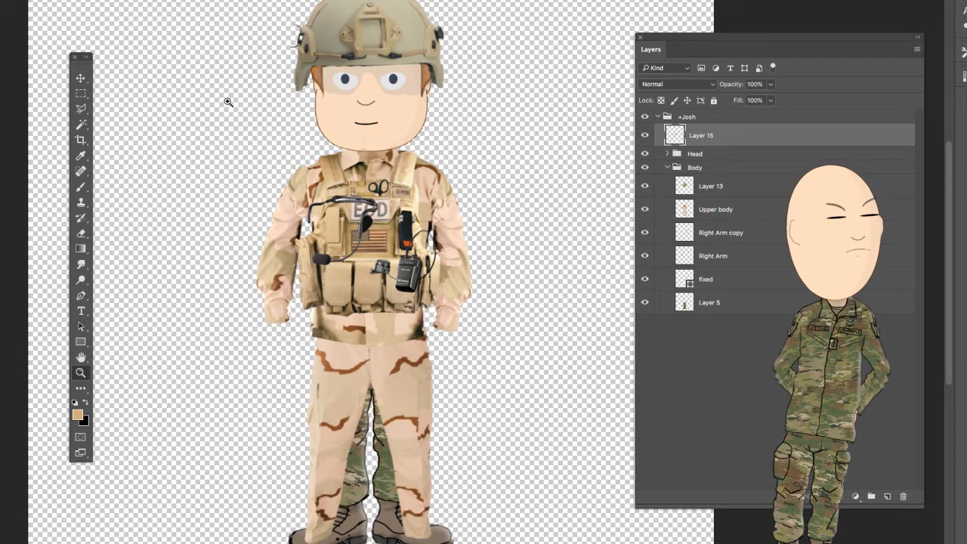
{"action": "left_click_drag", "start_coordinate": [382, 219], "coordinate": [388, 127]}
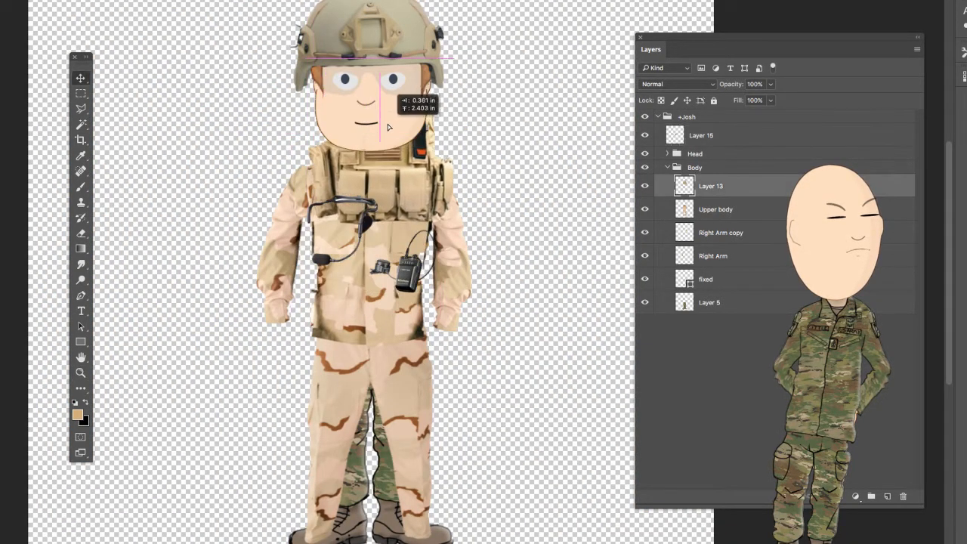
{"action": "key", "text": "ctrl+z"}
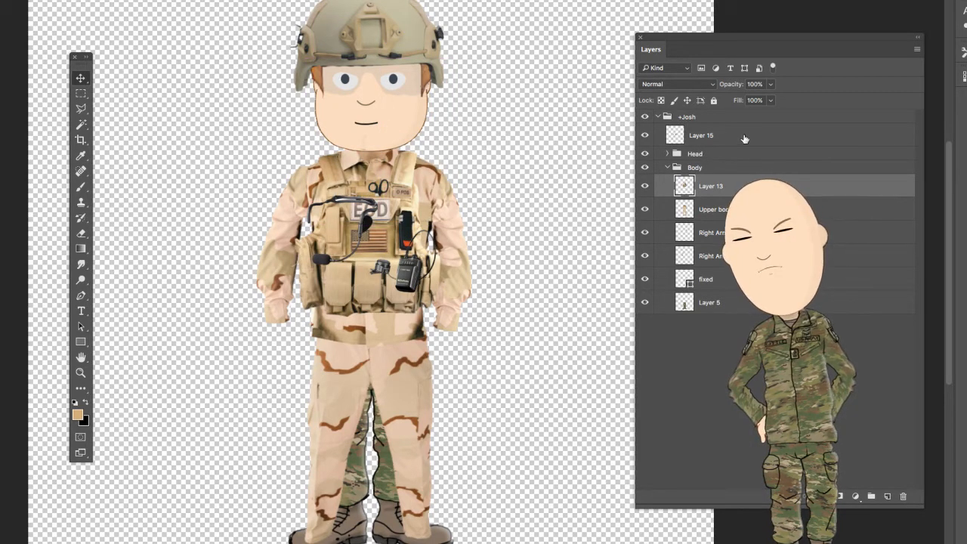
{"action": "left_click", "coordinate": [744, 136]}
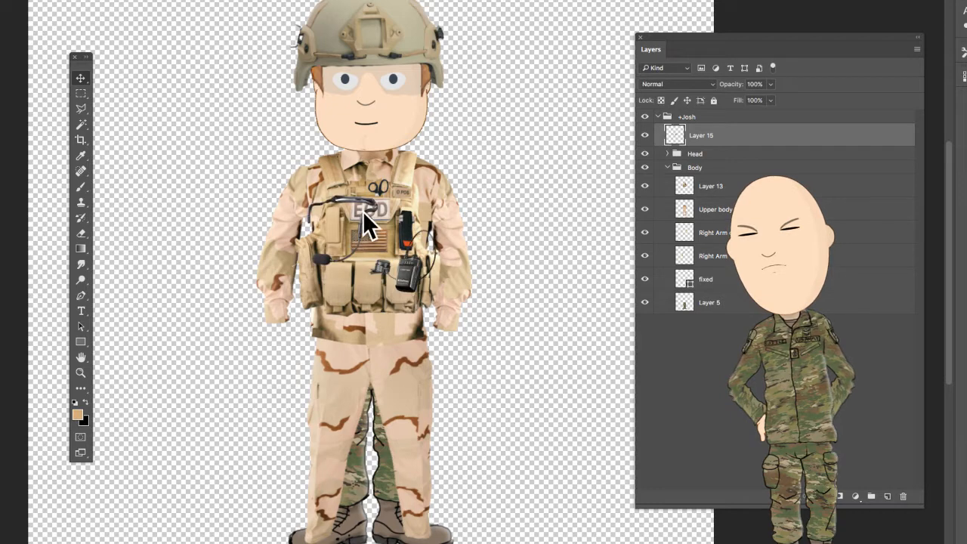
{"action": "left_click_drag", "start_coordinate": [363, 211], "coordinate": [398, 128]}
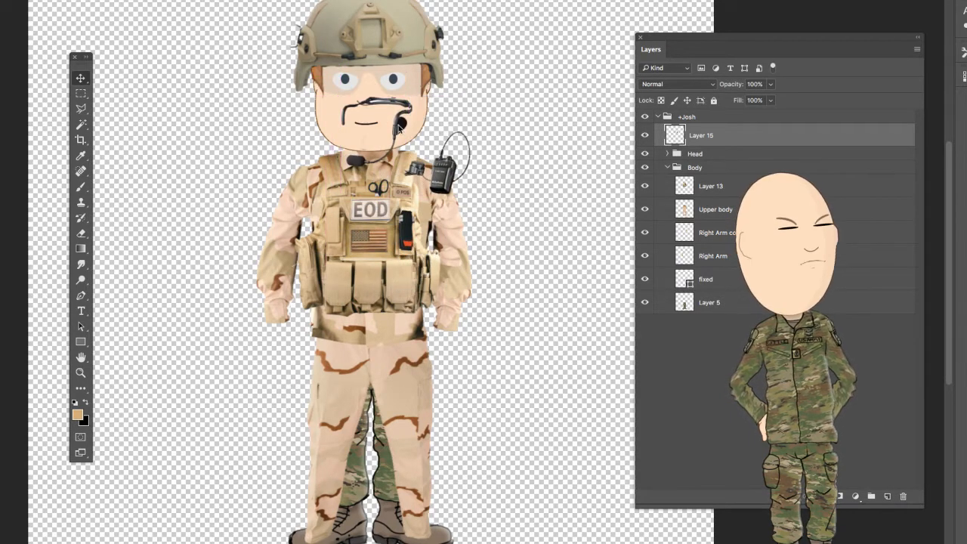
- Enlarge the headset to fit the head, with its microphone at the mouth and its earpiece at the side of the helmet
{"action": "key", "text": "ctrl+t"}
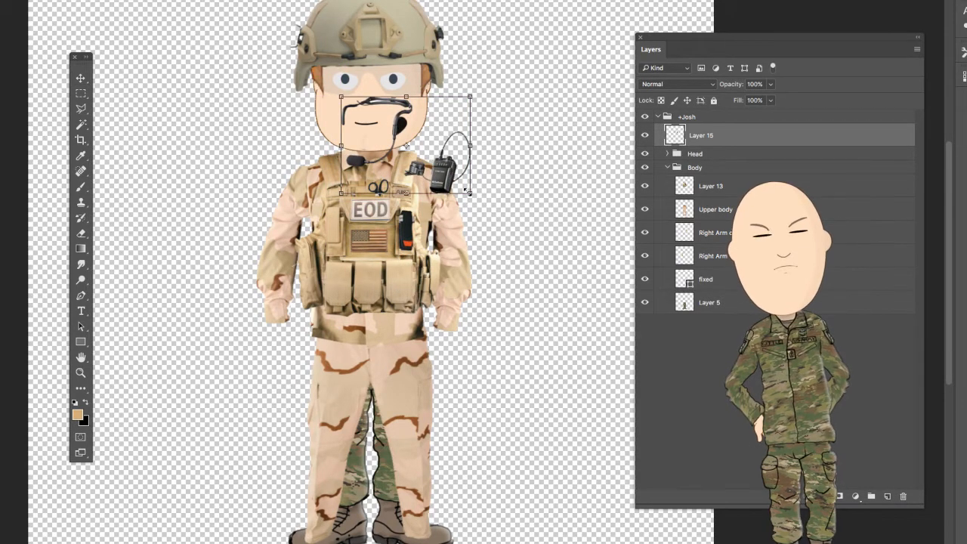
{"action": "left_click_drag", "start_coordinate": [470, 197], "coordinate": [499, 287]}
{"action": "left_click_drag", "start_coordinate": [432, 133], "coordinate": [434, 82]}
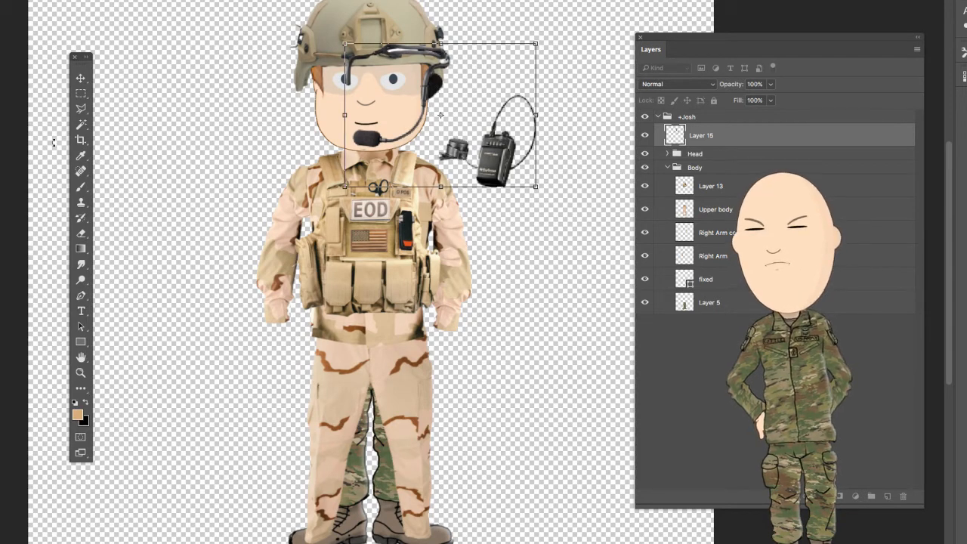
{"action": "left_click", "coordinate": [81, 78]}
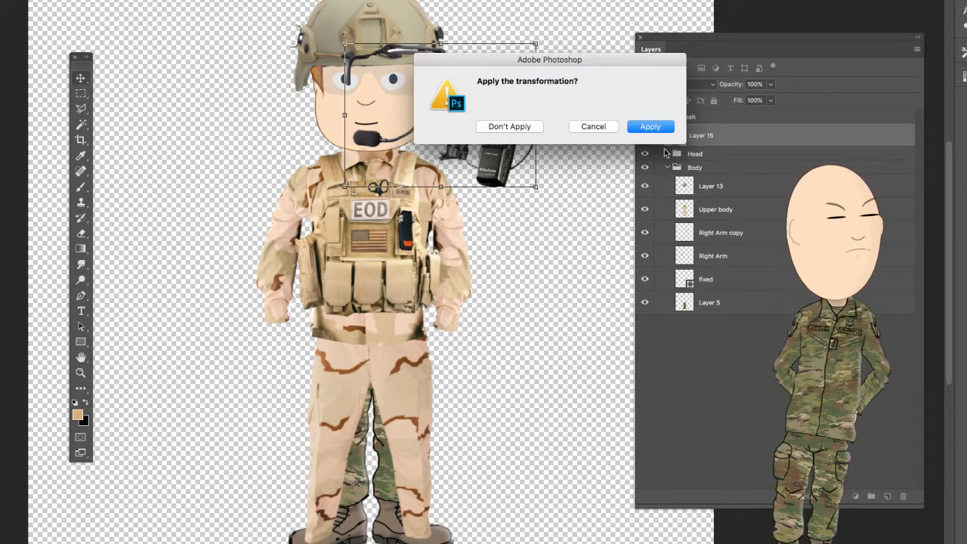
{"action": "left_click", "coordinate": [638, 128]}
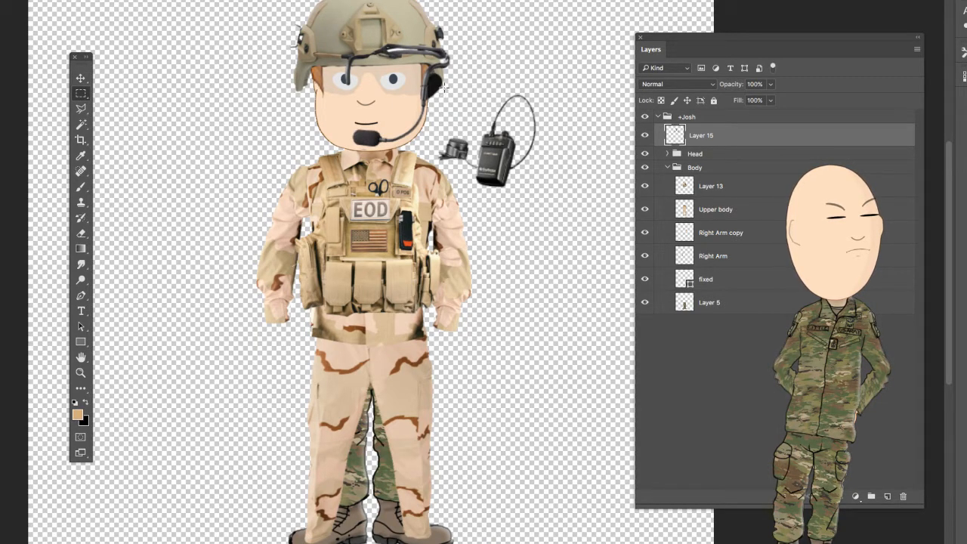
- Select the radio and its clip-on piece with a rectangular marquee and move them onto the front of the vest
{"action": "left_click_drag", "start_coordinate": [445, 88], "coordinate": [546, 195]}
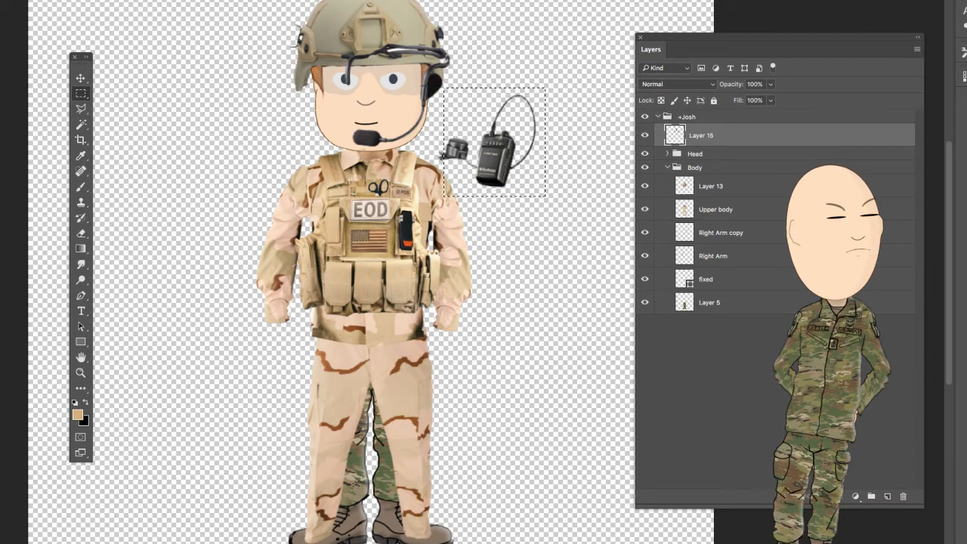
{"action": "left_click", "coordinate": [81, 78]}
{"action": "left_click_drag", "start_coordinate": [482, 181], "coordinate": [389, 253]}
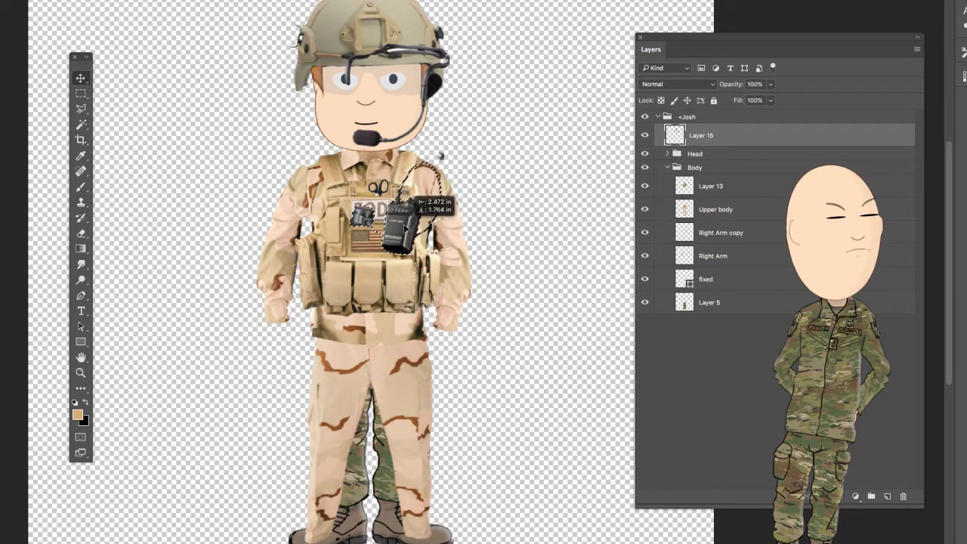
- Scale down the selected radio and position it on the upper chest, just above the black tourniquet with the orange tip
{"action": "key", "text": "ctrl+t"}
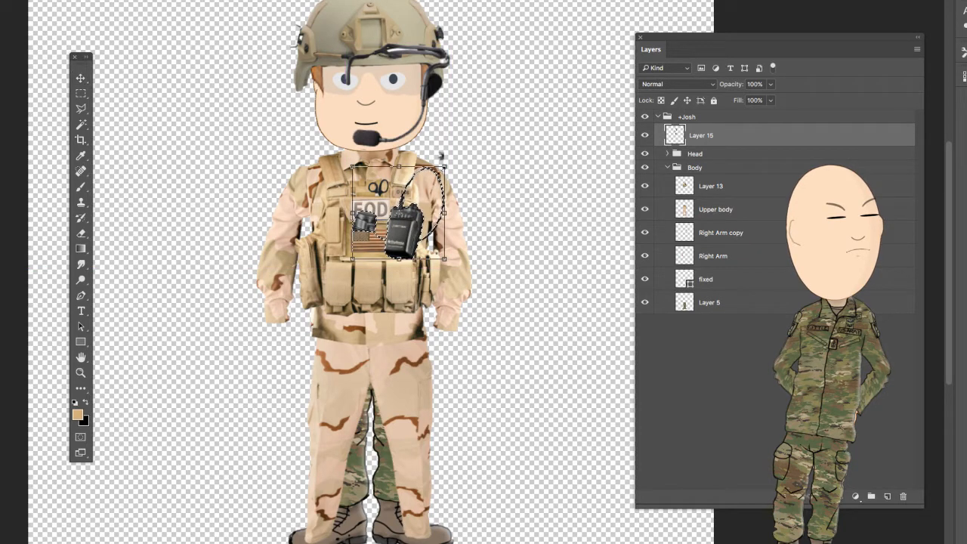
{"action": "left_click_drag", "start_coordinate": [445, 168], "coordinate": [404, 209]}
{"action": "left_click_drag", "start_coordinate": [378, 243], "coordinate": [409, 200]}
{"action": "left_click_drag", "start_coordinate": [441, 157], "coordinate": [440, 157]}
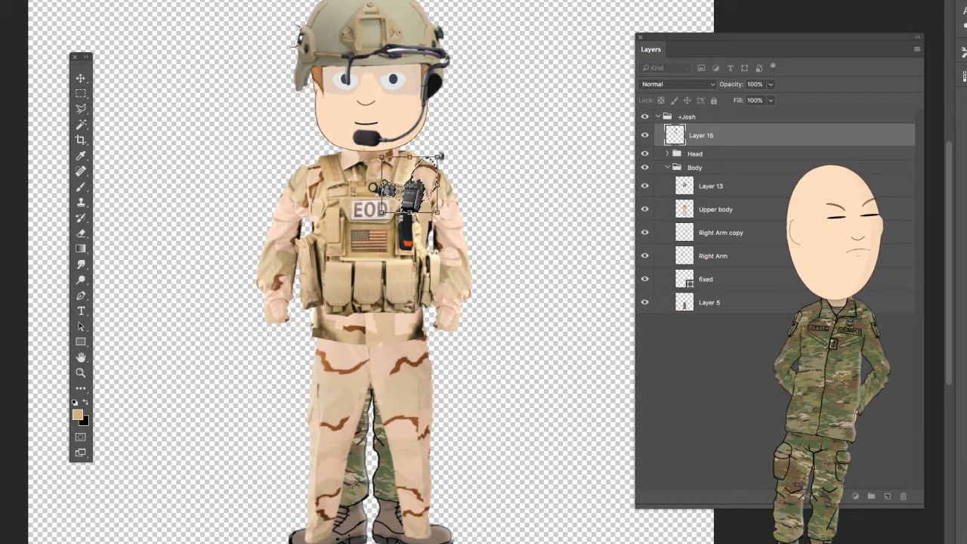
{"action": "left_click", "coordinate": [82, 79]}
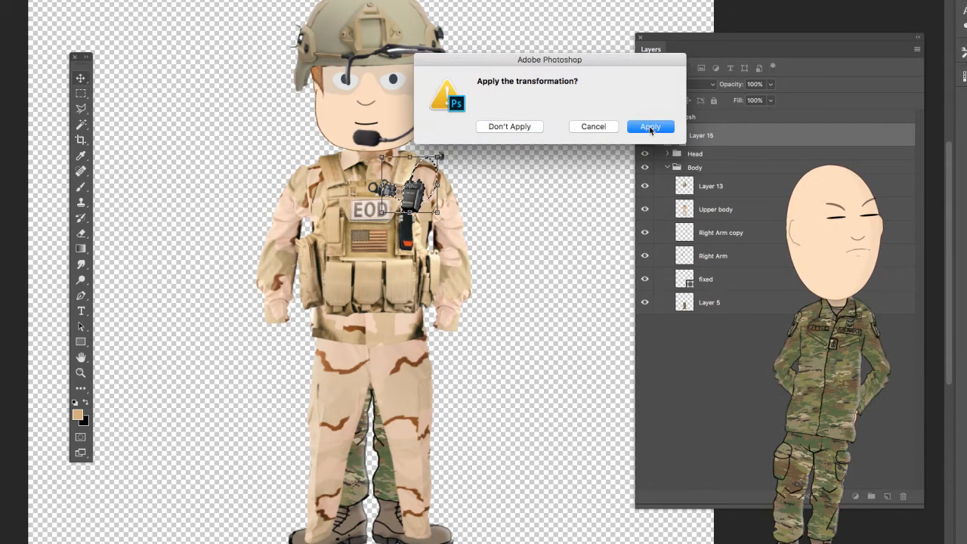
{"action": "left_click", "coordinate": [651, 127]}
- Deselect the radio, then erase the clip-on piece over the scissors and the lower part of the radio's cable loop
{"action": "left_click", "coordinate": [81, 373]}
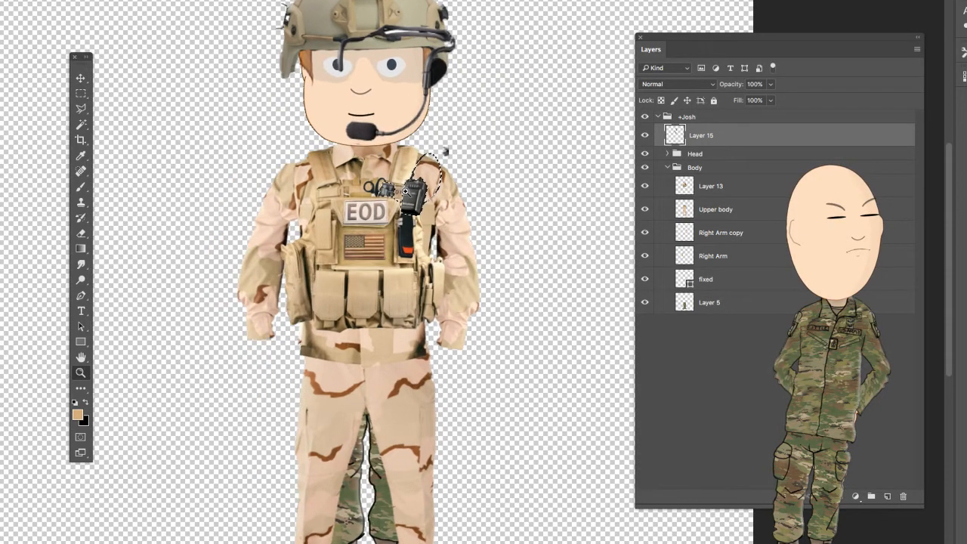
{"action": "left_click_drag", "start_coordinate": [408, 192], "coordinate": [386, 212]}
{"action": "key", "text": "ctrl+d"}
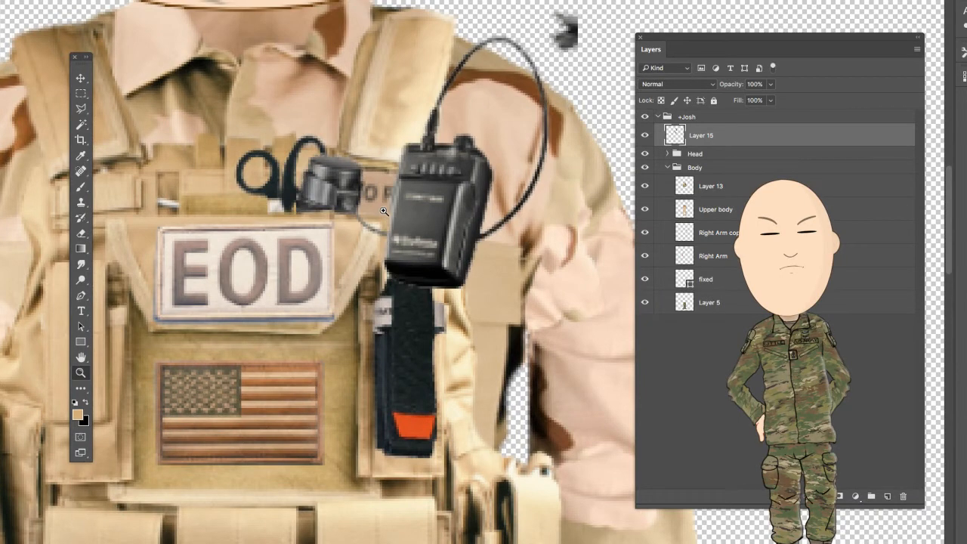
{"action": "mouse_move", "coordinate": [339, 154]}
{"action": "left_mouse_down"}
{"action": "mouse_move", "coordinate": [314, 184]}
{"action": "mouse_move", "coordinate": [341, 160]}
{"action": "mouse_move", "coordinate": [344, 183]}
{"action": "left_mouse_up"}
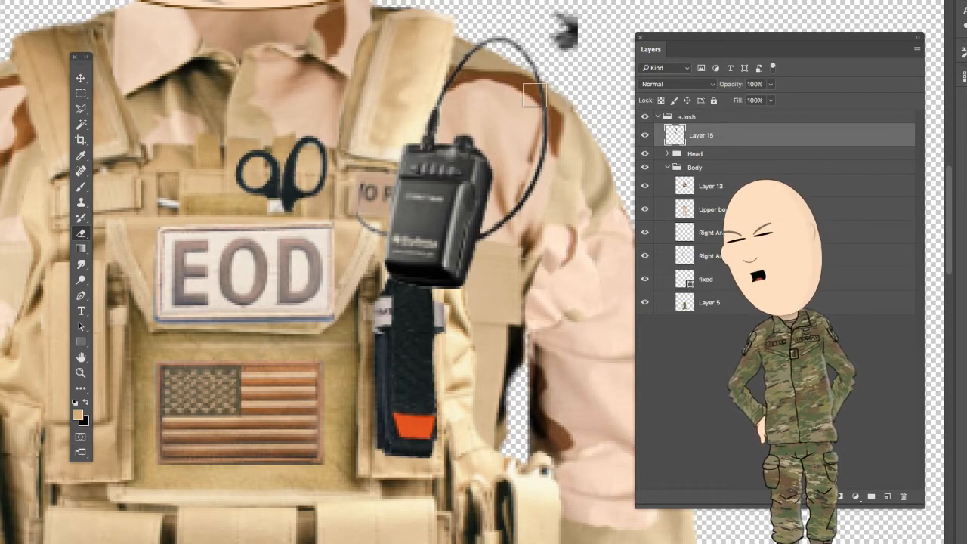
{"action": "mouse_move", "coordinate": [544, 102]}
{"action": "left_mouse_down"}
{"action": "mouse_move", "coordinate": [541, 156]}
{"action": "mouse_move", "coordinate": [515, 203]}
{"action": "left_mouse_up"}
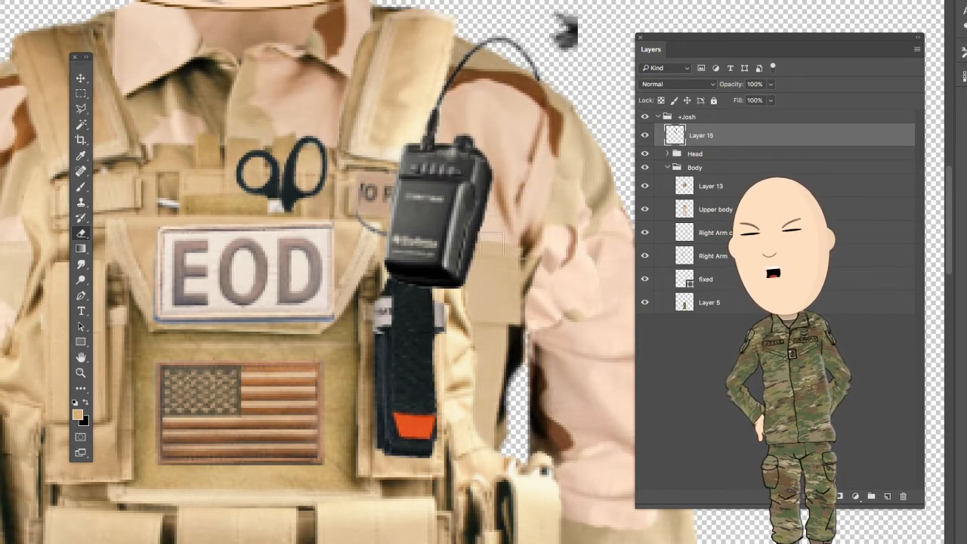
- Erase the headset's band across the helmet and eye, and trim the earpiece where it overlaps the helmet's edge
{"action": "scroll", "coordinate": [175, 324], "scroll_direction": "down", "scroll_amount": 3}
{"action": "scroll", "coordinate": [175, 324], "scroll_direction": "up", "scroll_amount": 15}
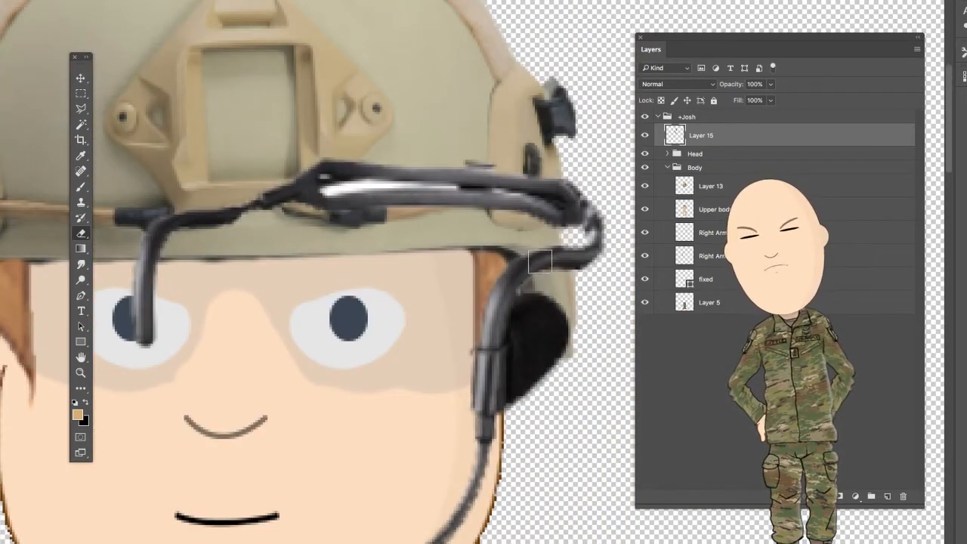
{"action": "mouse_move", "coordinate": [529, 261]}
{"action": "left_mouse_down"}
{"action": "mouse_move", "coordinate": [584, 261]}
{"action": "mouse_move", "coordinate": [586, 247]}
{"action": "mouse_move", "coordinate": [579, 269]}
{"action": "mouse_move", "coordinate": [590, 234]}
{"action": "mouse_move", "coordinate": [529, 202]}
{"action": "mouse_move", "coordinate": [552, 227]}
{"action": "mouse_move", "coordinate": [583, 201]}
{"action": "mouse_move", "coordinate": [550, 183]}
{"action": "mouse_move", "coordinate": [289, 182]}
{"action": "mouse_move", "coordinate": [513, 171]}
{"action": "mouse_move", "coordinate": [325, 169]}
{"action": "mouse_move", "coordinate": [533, 185]}
{"action": "mouse_move", "coordinate": [310, 199]}
{"action": "mouse_move", "coordinate": [514, 214]}
{"action": "mouse_move", "coordinate": [258, 205]}
{"action": "mouse_move", "coordinate": [377, 198]}
{"action": "mouse_move", "coordinate": [248, 191]}
{"action": "mouse_move", "coordinate": [124, 210]}
{"action": "mouse_move", "coordinate": [237, 209]}
{"action": "mouse_move", "coordinate": [151, 265]}
{"action": "mouse_move", "coordinate": [163, 285]}
{"action": "mouse_move", "coordinate": [160, 353]}
{"action": "left_mouse_up"}
{"action": "mouse_move", "coordinate": [525, 297]}
{"action": "left_mouse_down"}
{"action": "mouse_move", "coordinate": [548, 317]}
{"action": "mouse_move", "coordinate": [548, 296]}
{"action": "mouse_move", "coordinate": [561, 349]}
{"action": "left_mouse_up"}
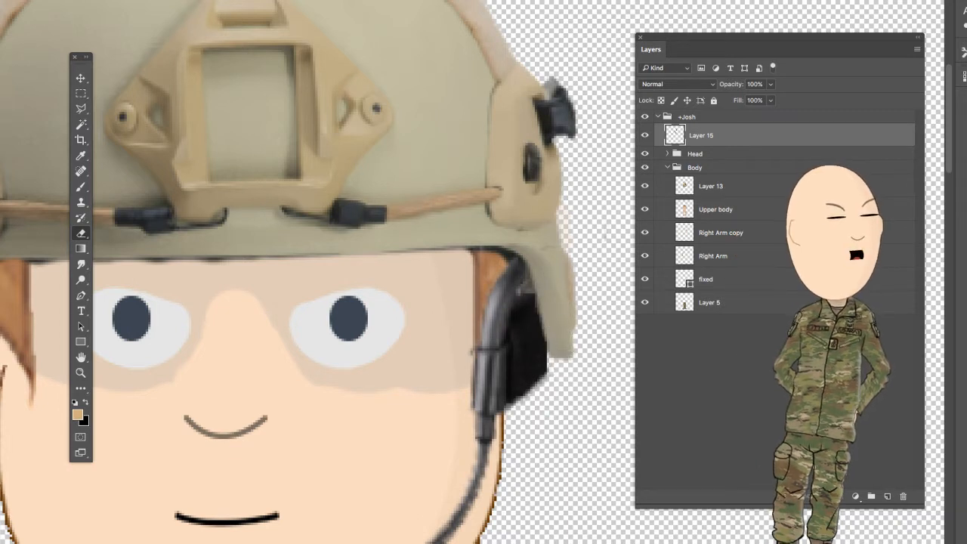
- Select the helmet layer, Layer 14, in the Head group, hiding and showing it again to check its contents
{"action": "left_click", "coordinate": [80, 373]}
{"action": "right_click", "coordinate": [278, 325]}
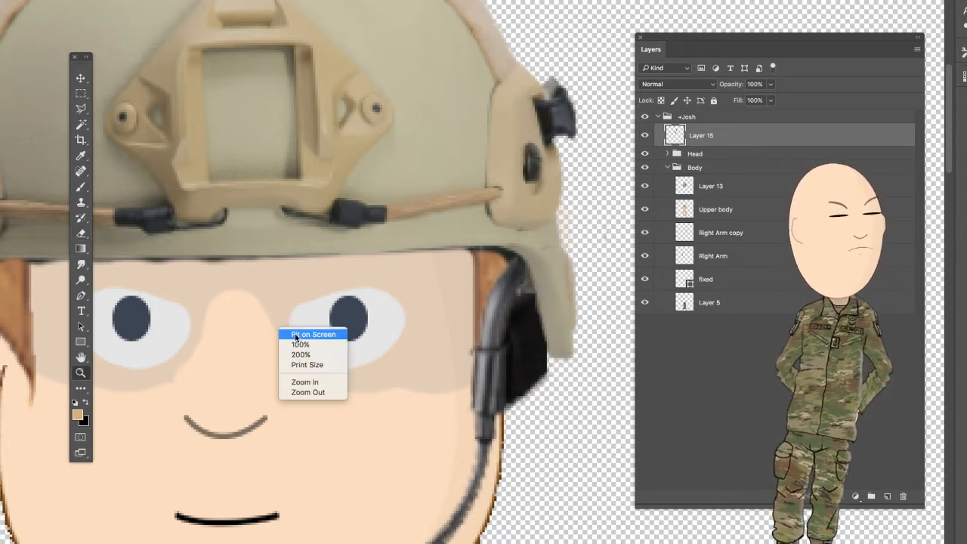
{"action": "left_click", "coordinate": [297, 332]}
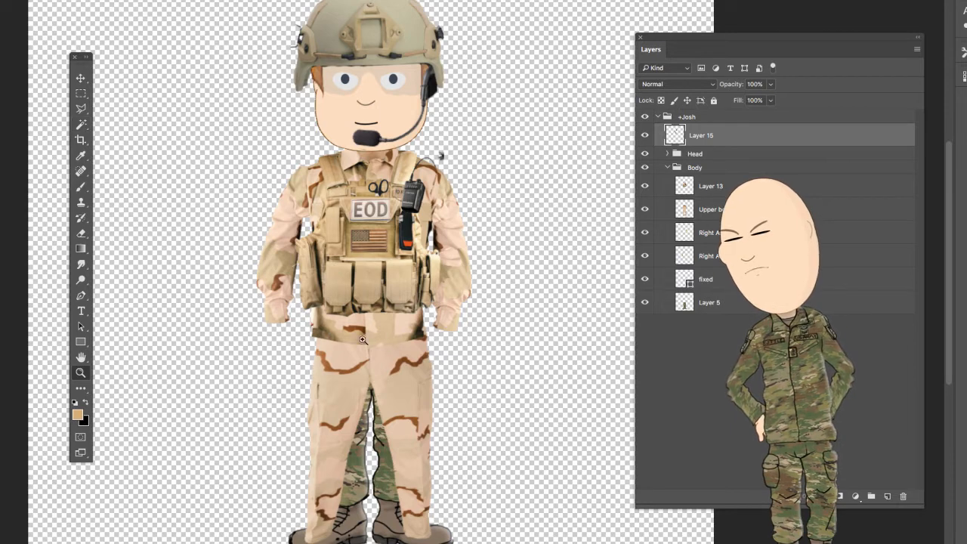
{"action": "key", "text": "e"}
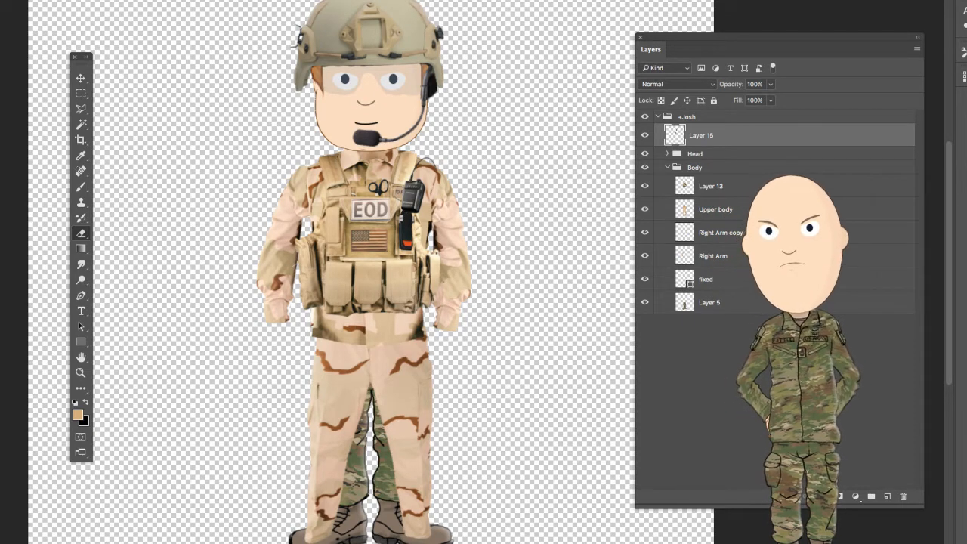
{"action": "left_click", "coordinate": [668, 155]}
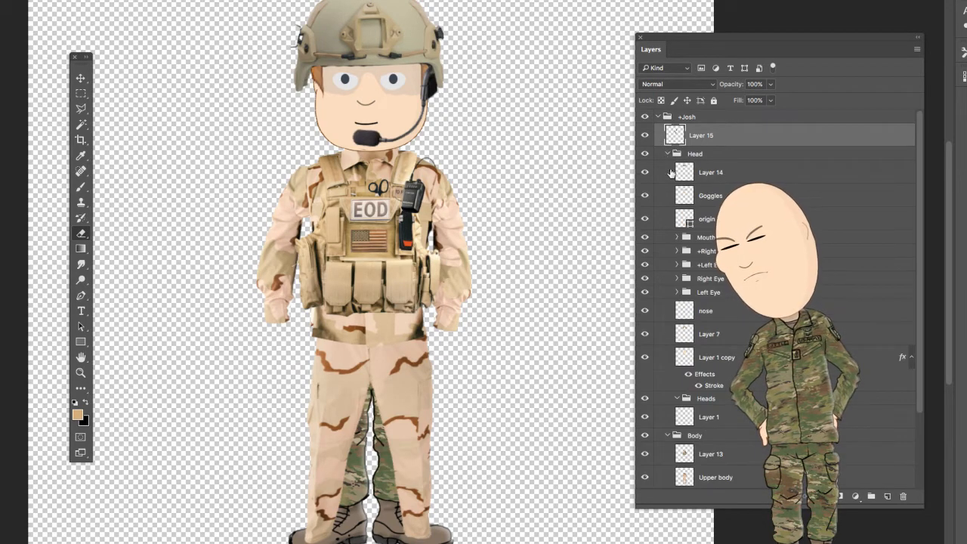
{"action": "left_click", "coordinate": [748, 177]}
{"action": "left_click", "coordinate": [646, 174]}
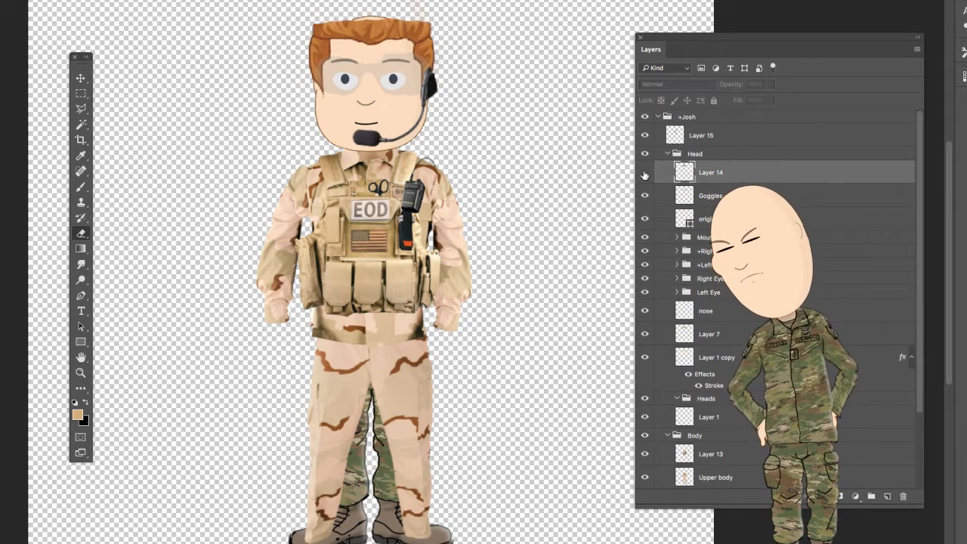
{"action": "left_click", "coordinate": [646, 174]}
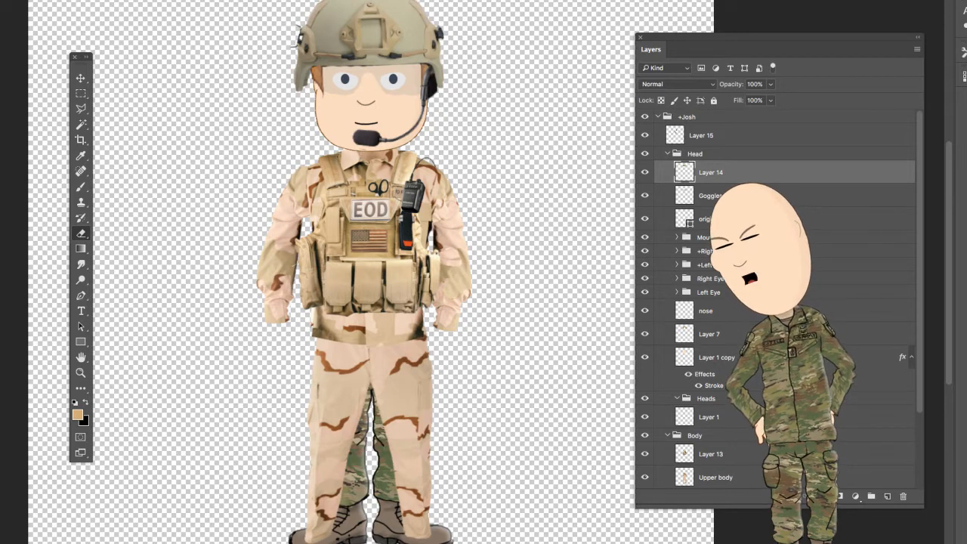
- Paint a black chin strap on Layer 14 with the Brush tool, running down both sides of the face and under the chin
{"action": "left_click", "coordinate": [80, 186]}
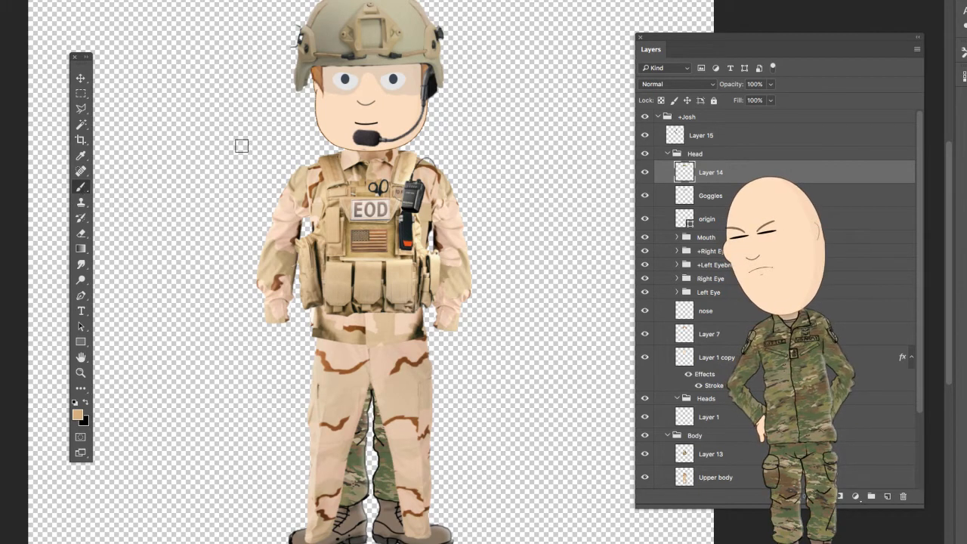
{"action": "key", "text": "x"}
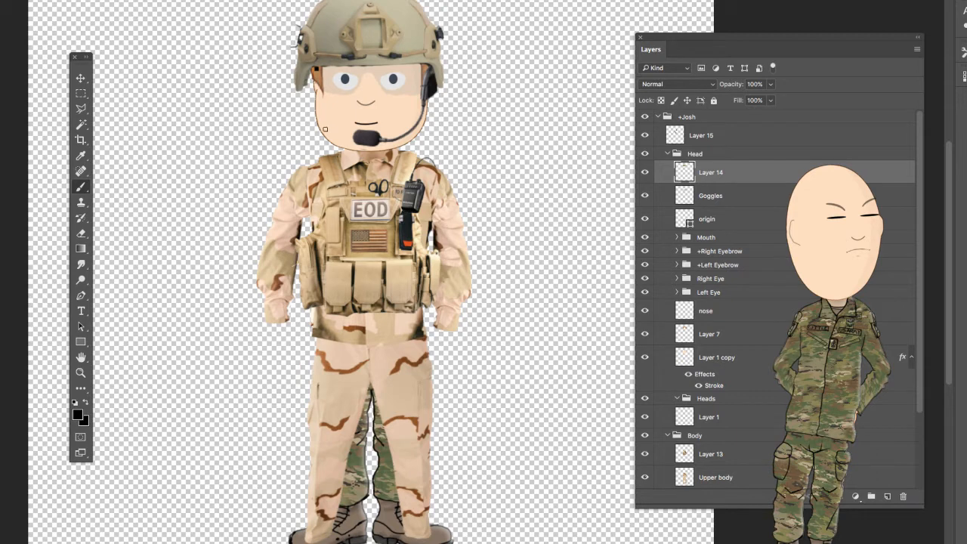
{"action": "left_click_drag", "start_coordinate": [325, 129], "coordinate": [316, 69]}
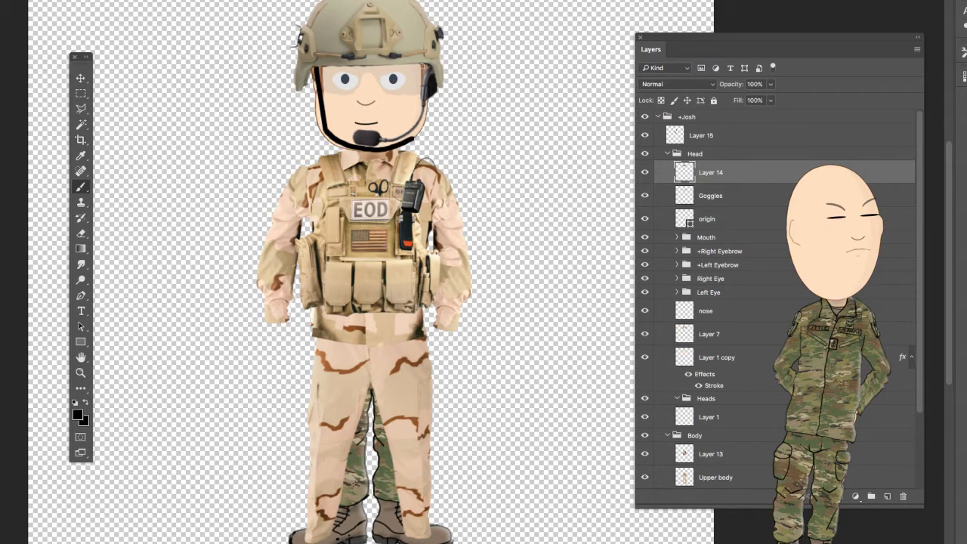
{"action": "left_click", "coordinate": [423, 67], "text": "shift"}
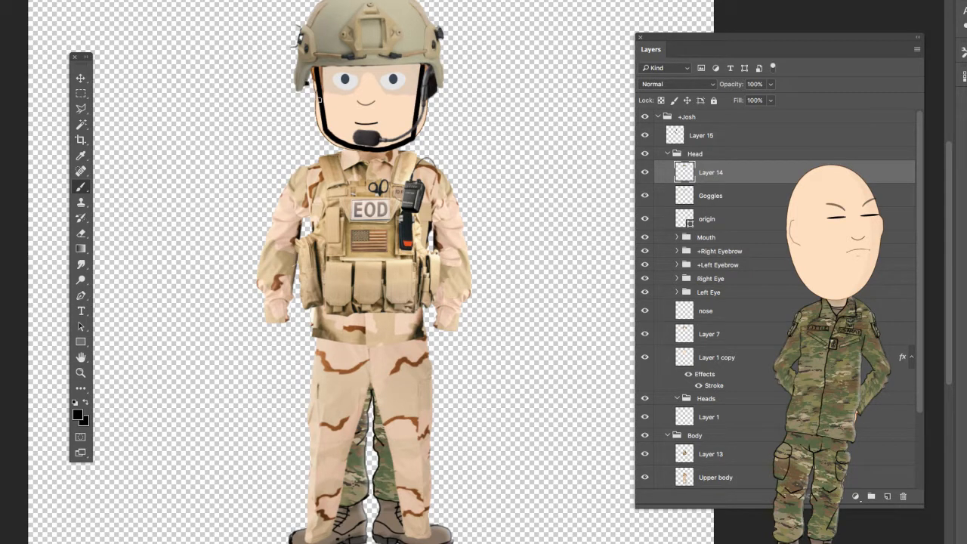
{"action": "left_click", "coordinate": [319, 99], "text": "shift"}
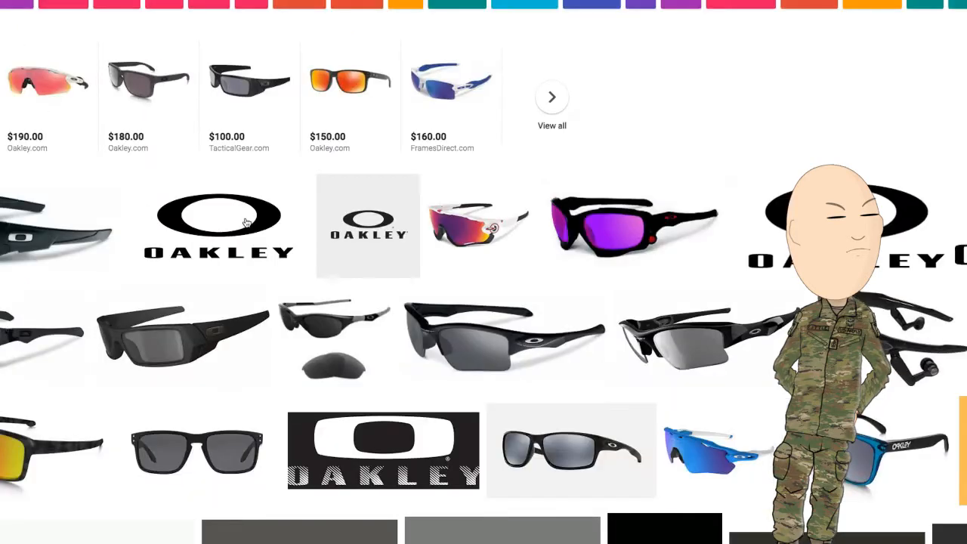
- Switch to the web browser and look through the Oakley image search results for suitable eyewear pictures
{"action": "scroll", "coordinate": [237, 522], "scroll_direction": "down", "scroll_amount": 8}
{"action": "scroll", "coordinate": [229, 495], "scroll_direction": "down", "scroll_amount": 5}
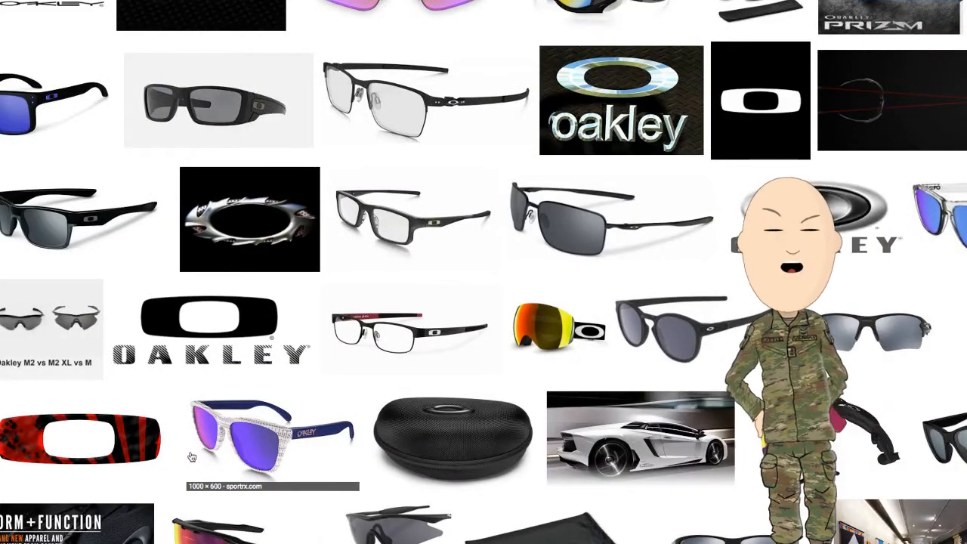
{"action": "scroll", "coordinate": [214, 470], "scroll_direction": "down", "scroll_amount": 5}
{"action": "scroll", "coordinate": [253, 449], "scroll_direction": "down", "scroll_amount": 5}
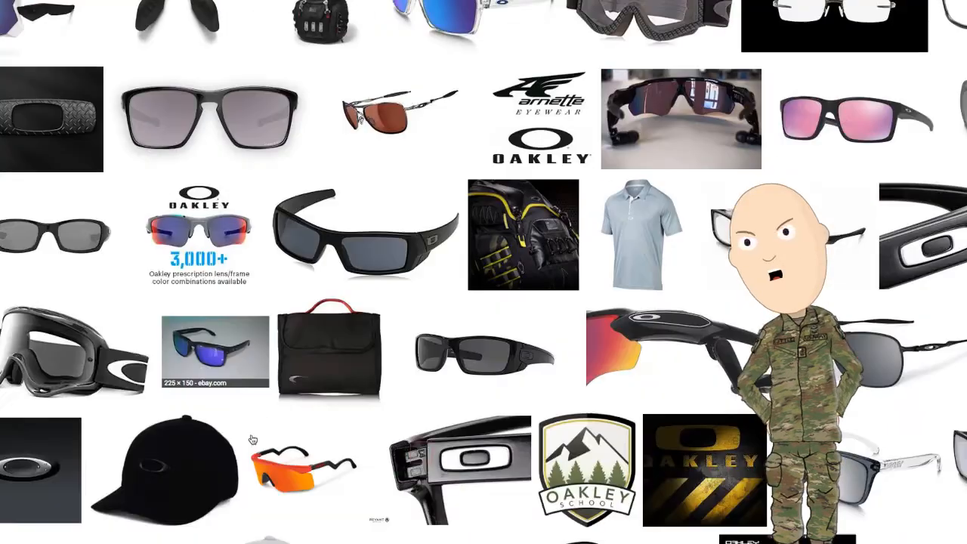
{"action": "scroll", "coordinate": [236, 403], "scroll_direction": "down", "scroll_amount": 5}
{"action": "scroll", "coordinate": [295, 423], "scroll_direction": "down", "scroll_amount": 5}
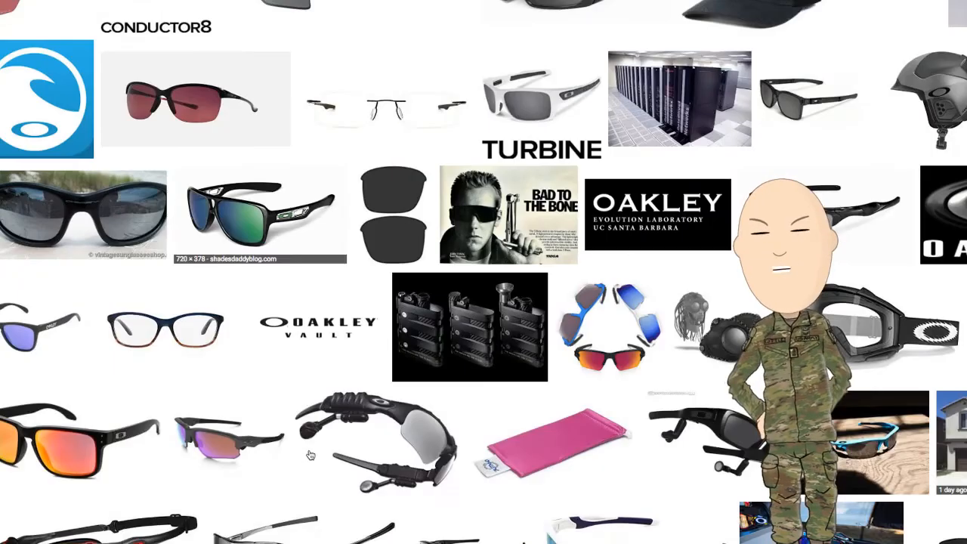
{"action": "scroll", "coordinate": [302, 453], "scroll_direction": "down", "scroll_amount": 4}
{"action": "scroll", "coordinate": [287, 454], "scroll_direction": "down", "scroll_amount": 5}
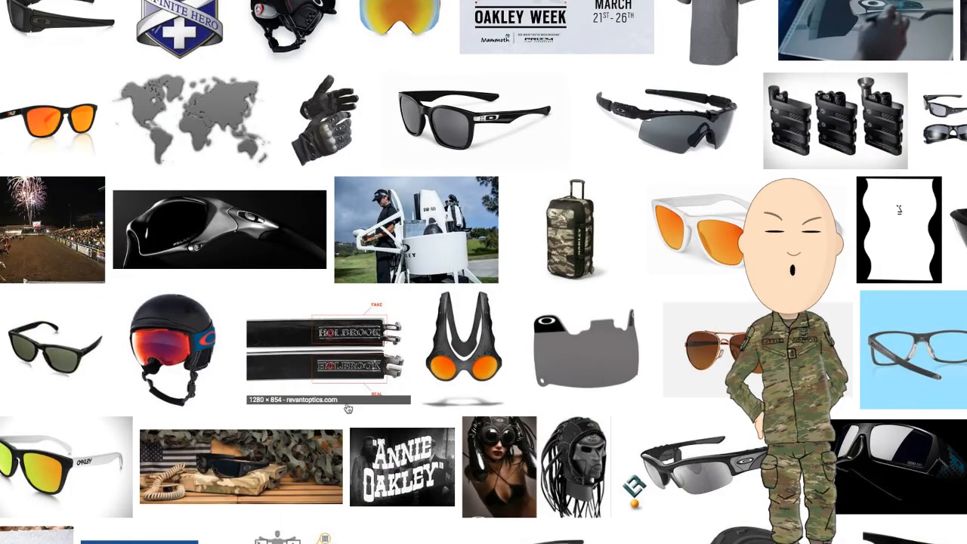
{"action": "scroll", "coordinate": [318, 453], "scroll_direction": "down", "scroll_amount": 4}
{"action": "scroll", "coordinate": [285, 437], "scroll_direction": "down", "scroll_amount": 4}
{"action": "scroll", "coordinate": [291, 431], "scroll_direction": "up", "scroll_amount": 5}
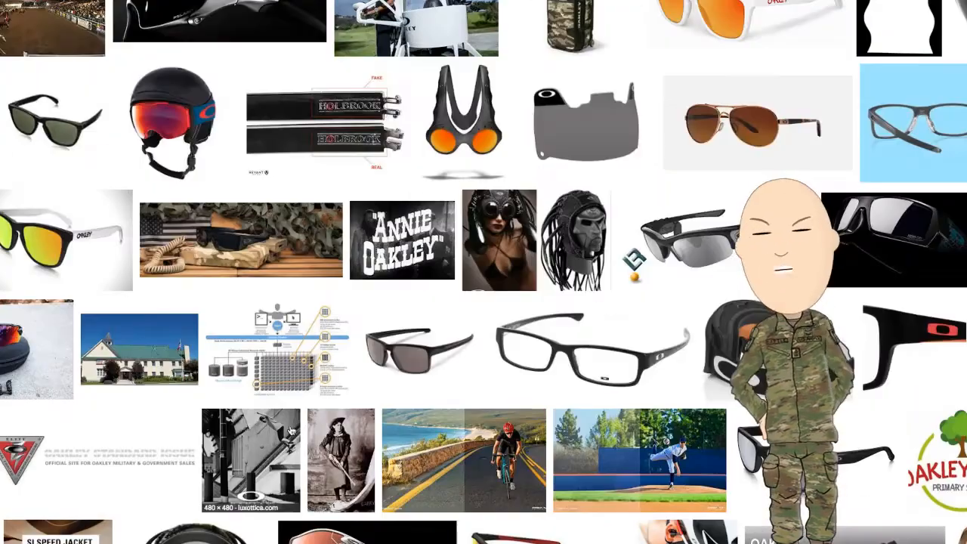
{"action": "scroll", "coordinate": [227, 400], "scroll_direction": "down", "scroll_amount": 8}
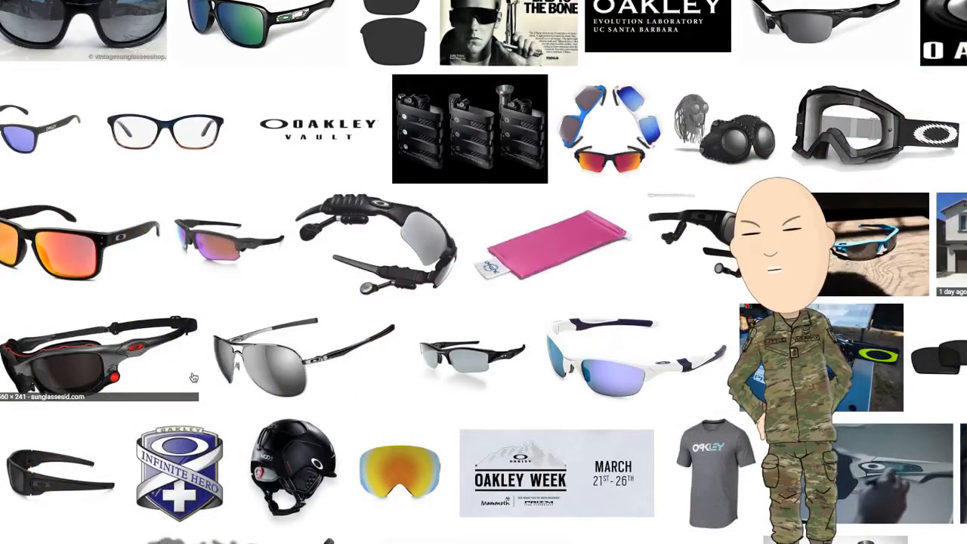
{"action": "scroll", "coordinate": [179, 345], "scroll_direction": "down", "scroll_amount": 3}
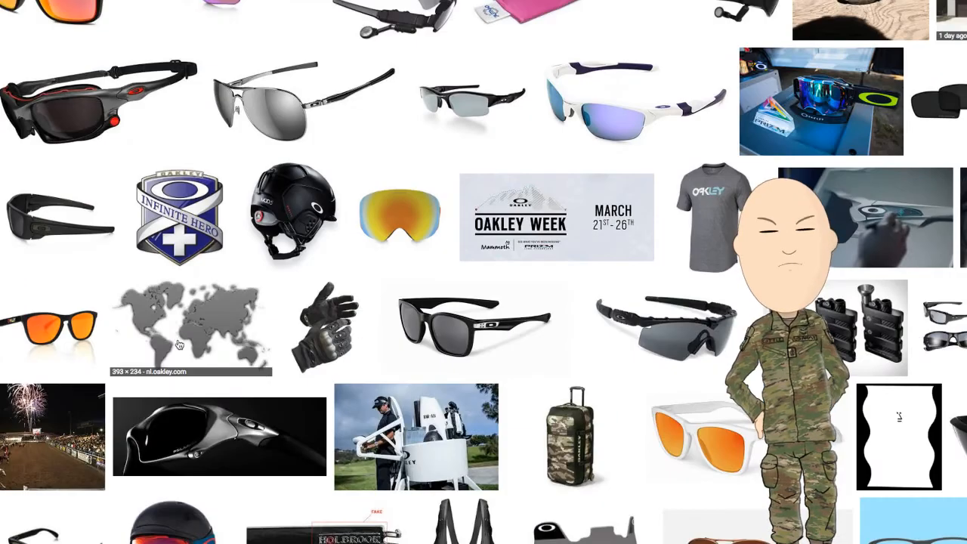
{"action": "scroll", "coordinate": [189, 355], "scroll_direction": "down", "scroll_amount": 10}
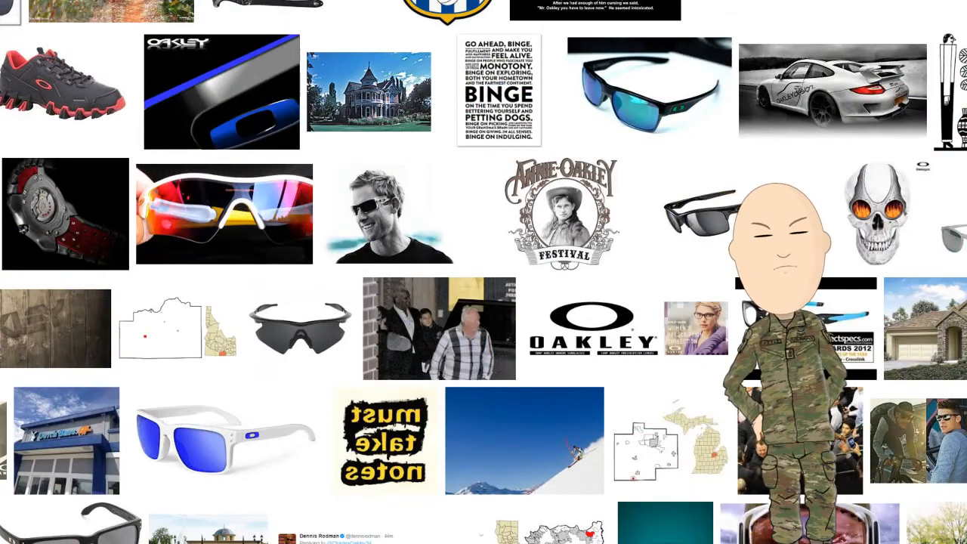
{"action": "scroll", "coordinate": [483, 272], "scroll_direction": "up", "scroll_amount": 1}
{"action": "scroll", "coordinate": [484, 272], "scroll_direction": "down", "scroll_amount": 10}
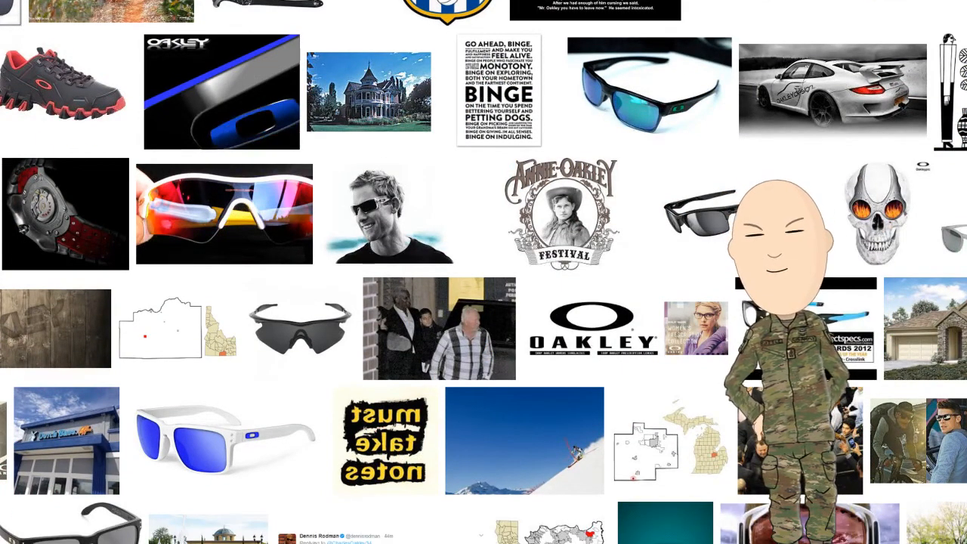
{"action": "scroll", "coordinate": [291, 502], "scroll_direction": "down", "scroll_amount": 10}
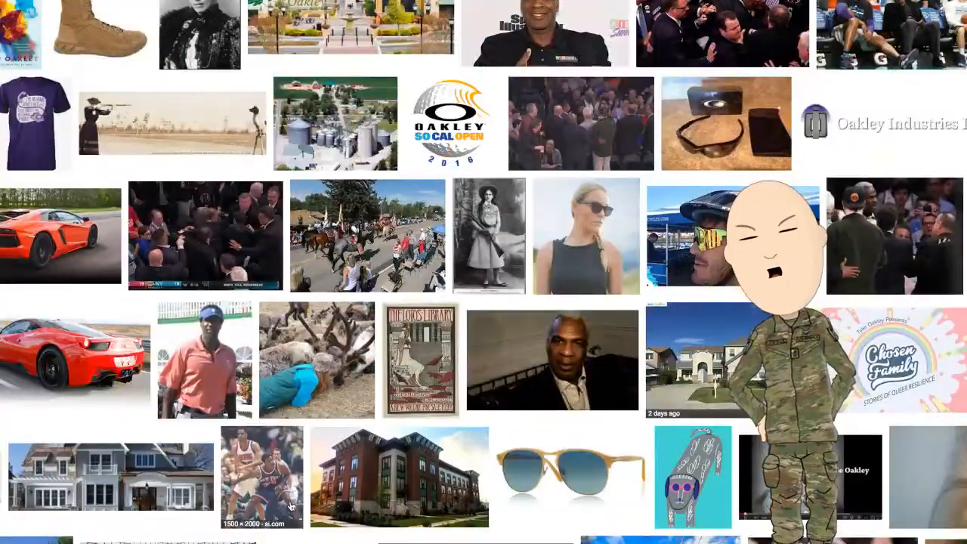
{"action": "scroll", "coordinate": [287, 502], "scroll_direction": "down", "scroll_amount": 6}
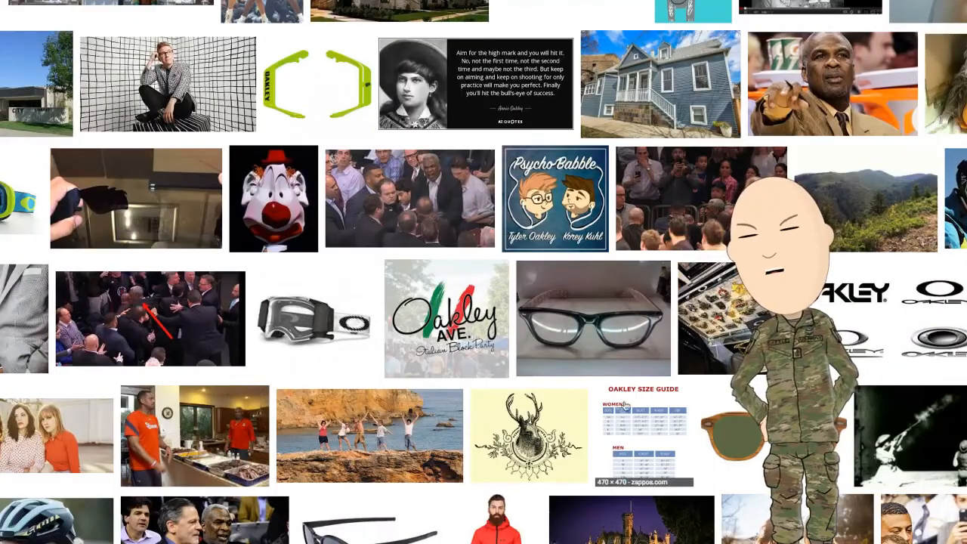
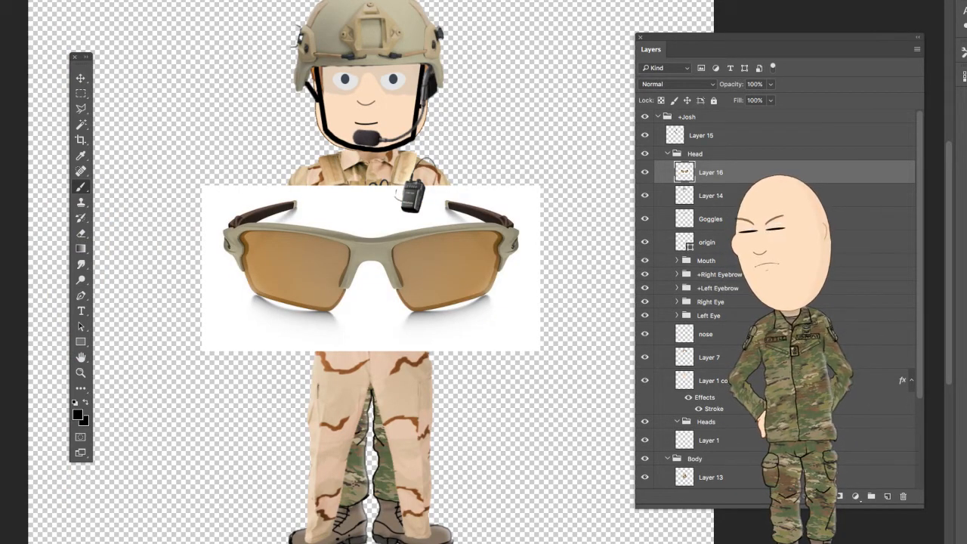
- Remove the white background and the reflections beneath the lenses from the sunglasses image on Layer 16 with the Magic Wand
{"action": "left_click", "coordinate": [80, 124]}
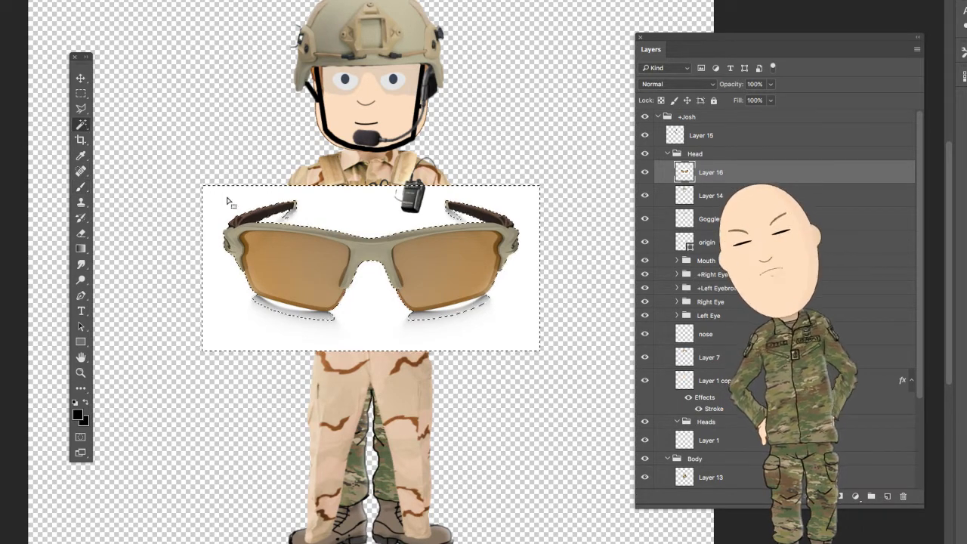
{"action": "left_click", "coordinate": [352, 219]}
{"action": "key", "text": "Delete"}
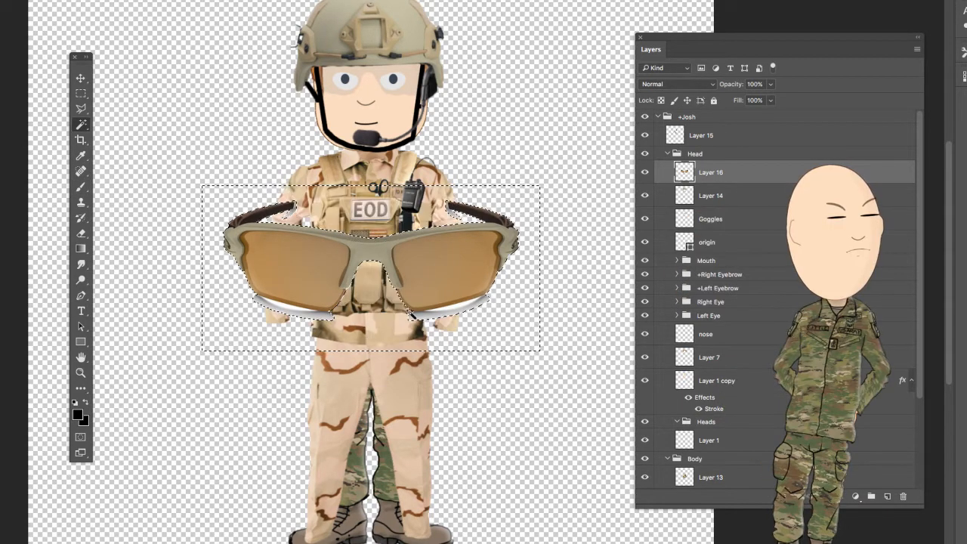
{"action": "left_click", "coordinate": [285, 310]}
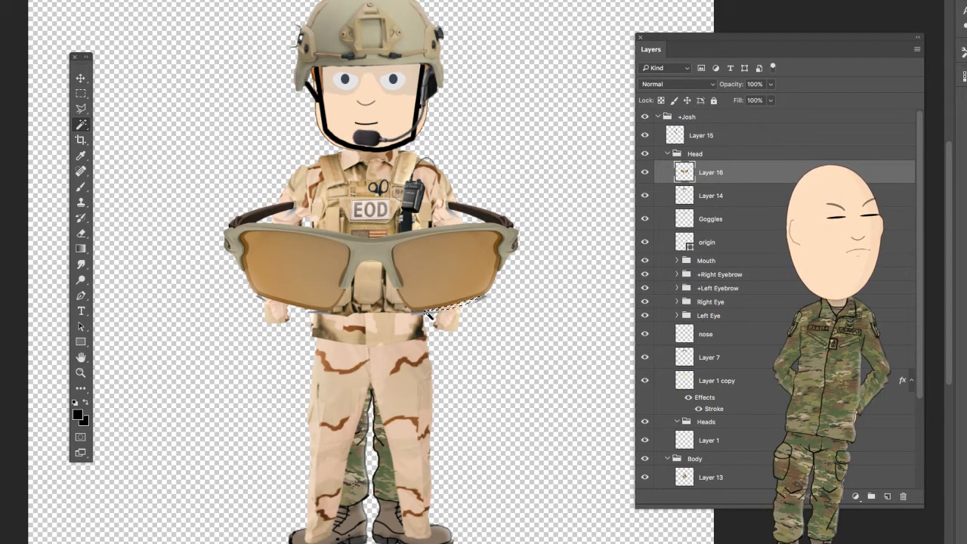
{"action": "left_click", "coordinate": [480, 300]}
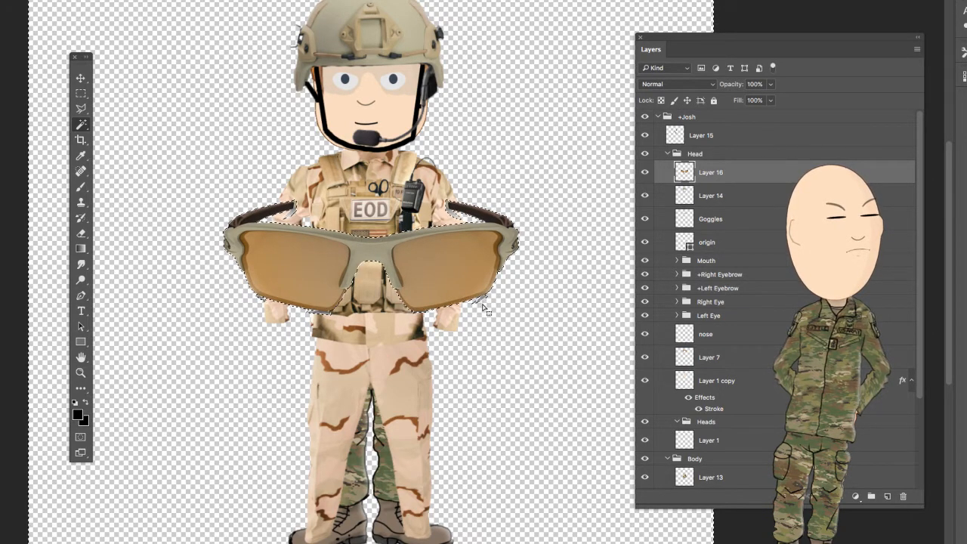
{"action": "left_click", "coordinate": [482, 300]}
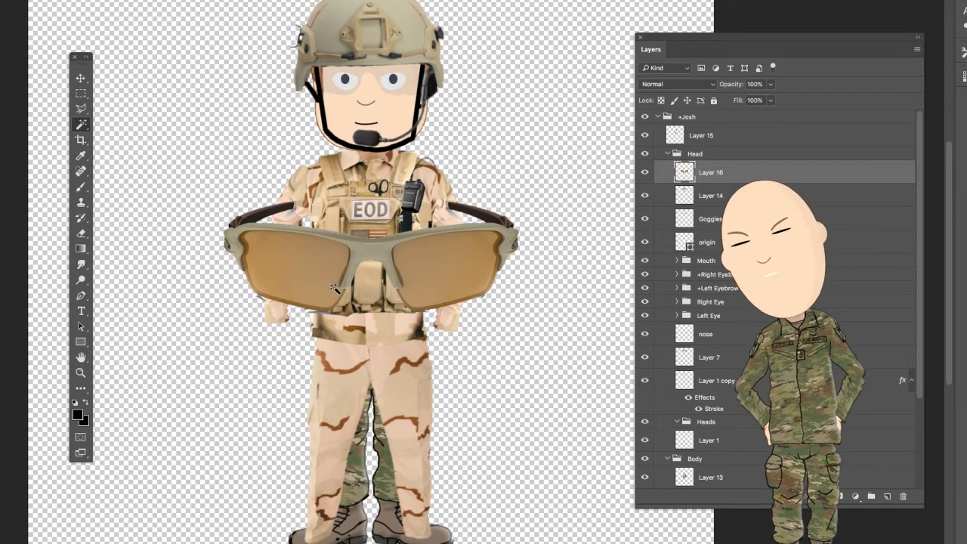
- Erase the dark temple arms of the sunglasses above the frame with an enlarged Eraser
{"action": "left_click", "coordinate": [81, 233]}
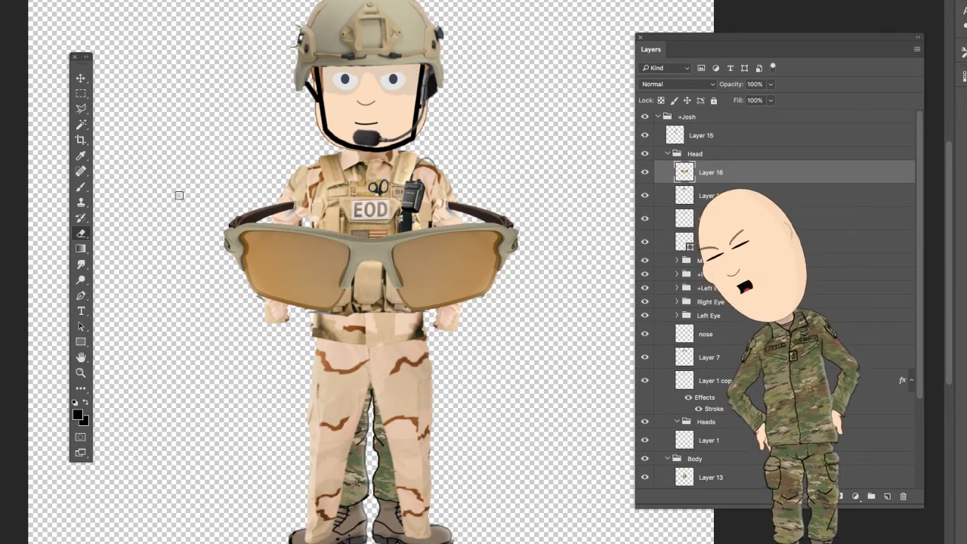
{"action": "key", "text": "]"}
{"action": "key", "text": "]"}
{"action": "key", "text": "]"}
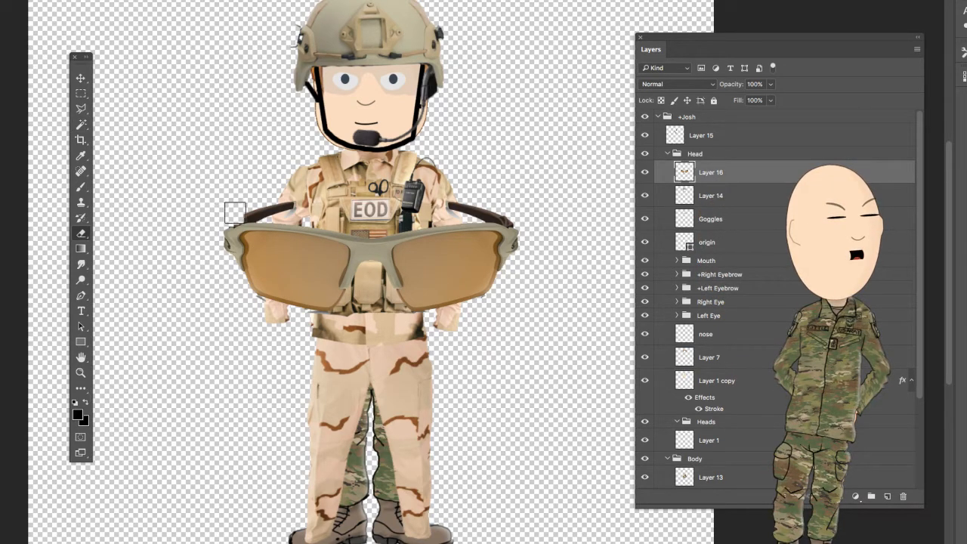
{"action": "left_click_drag", "start_coordinate": [246, 210], "coordinate": [273, 209]}
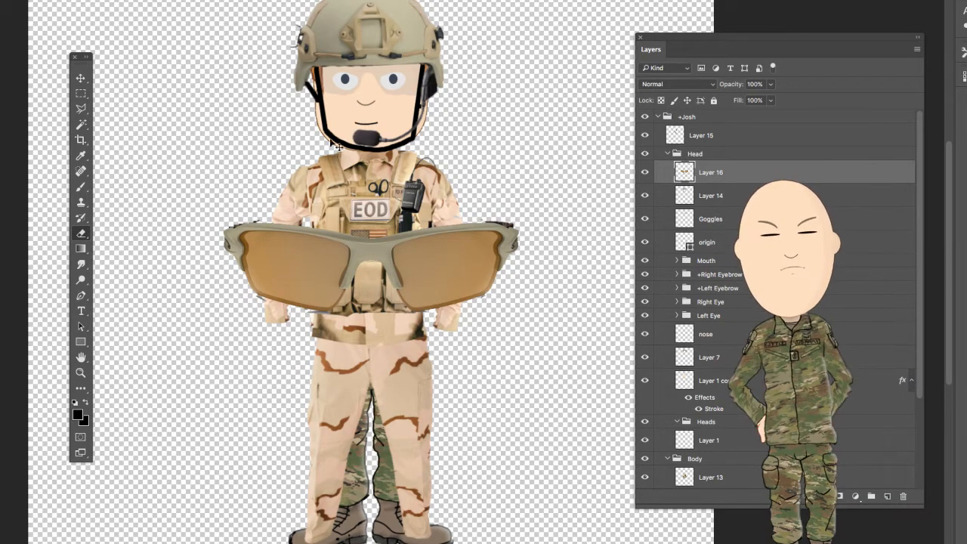
- Scale the sunglasses down to the width of the face, place them over the eyes under the helmet, and apply the transformation
{"action": "key", "text": "ctrl+t"}
{"action": "left_click_drag", "start_coordinate": [421, 267], "coordinate": [396, 80]}
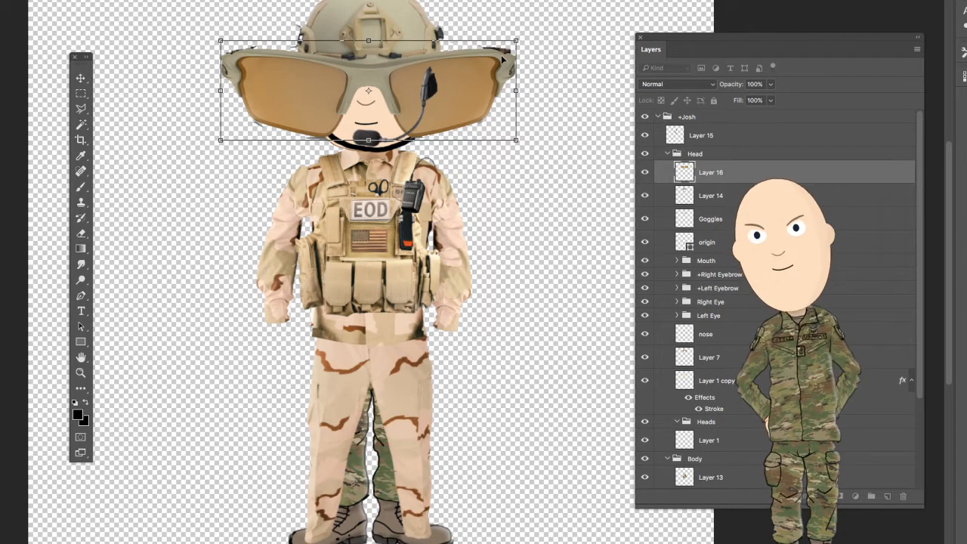
{"action": "left_click_drag", "start_coordinate": [517, 39], "coordinate": [337, 101]}
{"action": "left_click_drag", "start_coordinate": [293, 130], "coordinate": [379, 89]}
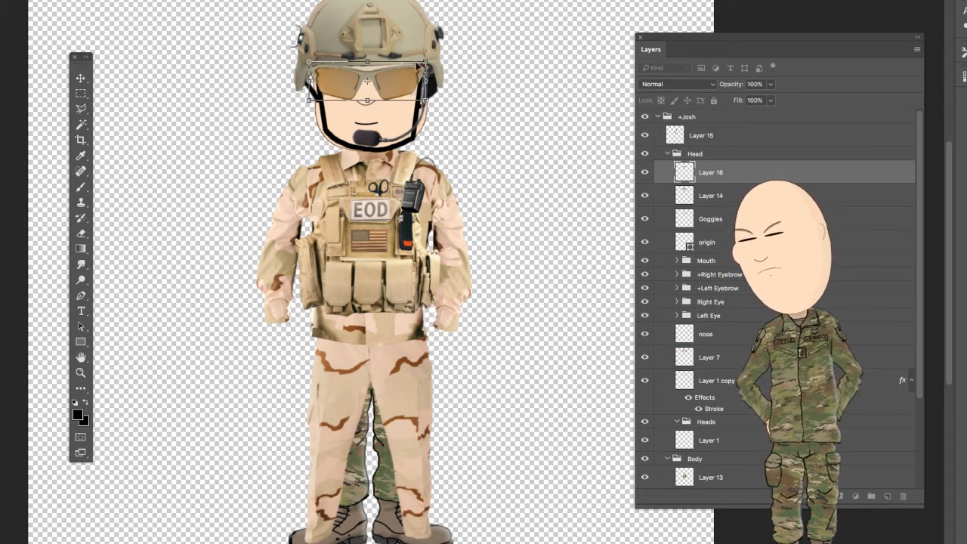
{"action": "left_click_drag", "start_coordinate": [427, 60], "coordinate": [401, 84]}
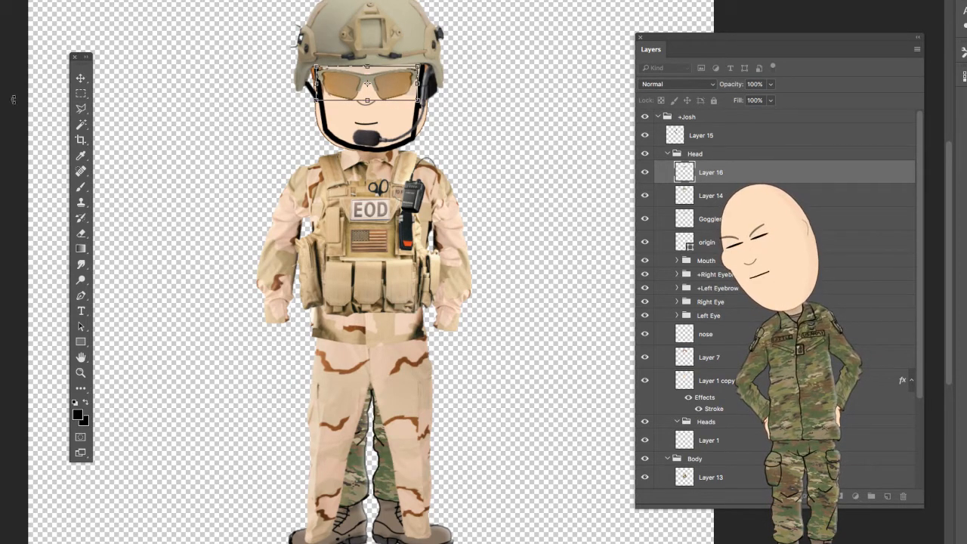
{"action": "left_click", "coordinate": [82, 80]}
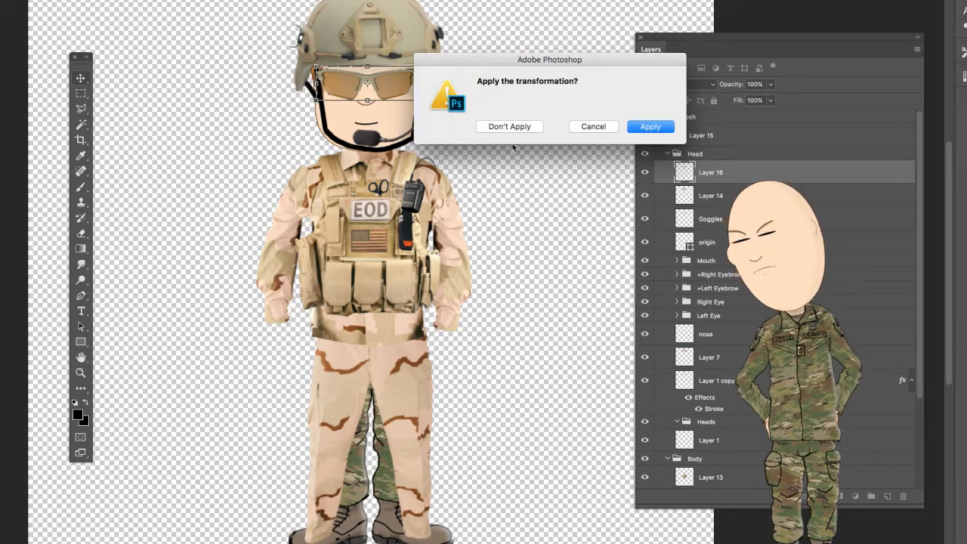
{"action": "left_click", "coordinate": [650, 127]}
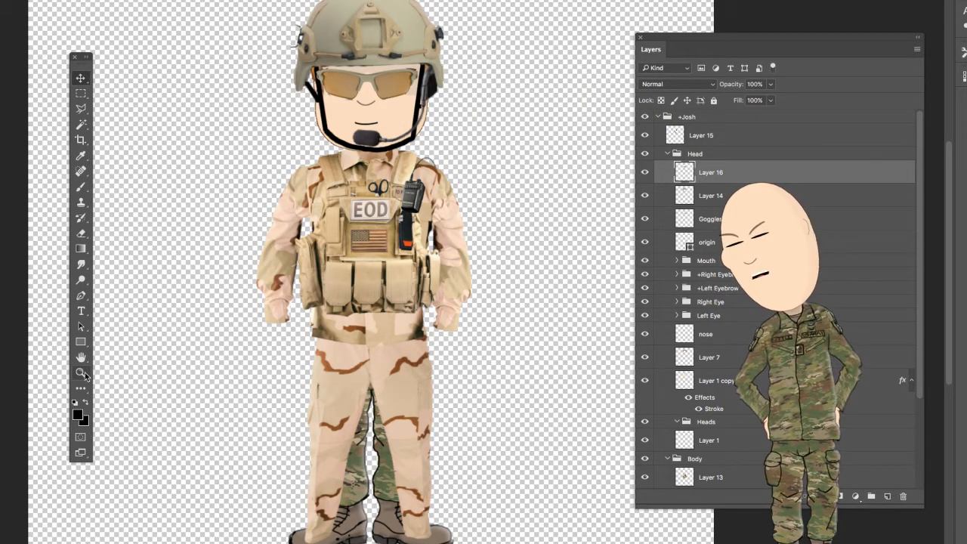
- Enlarge the sunglasses slightly so they span the face between the chin straps, and apply the transformation
{"action": "left_click", "coordinate": [370, 111]}
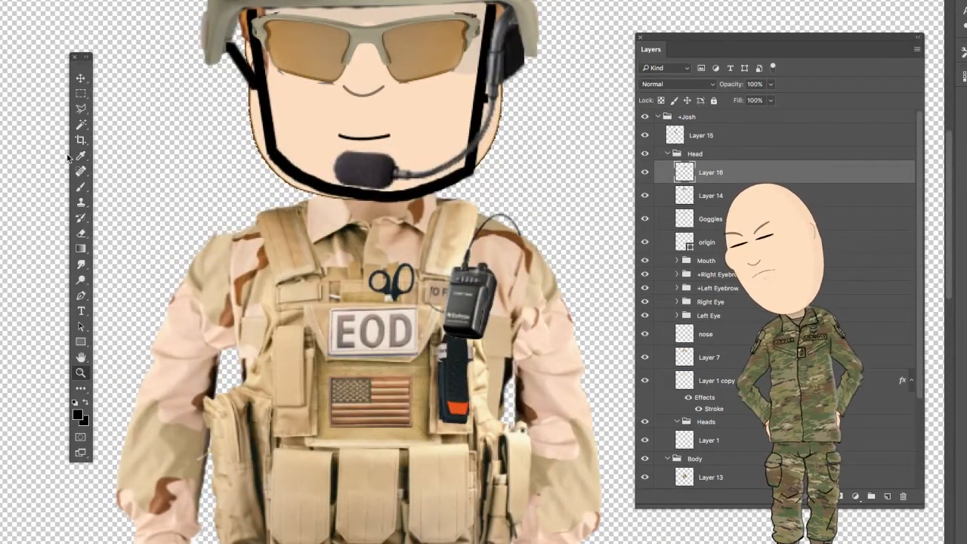
{"action": "key", "text": "e"}
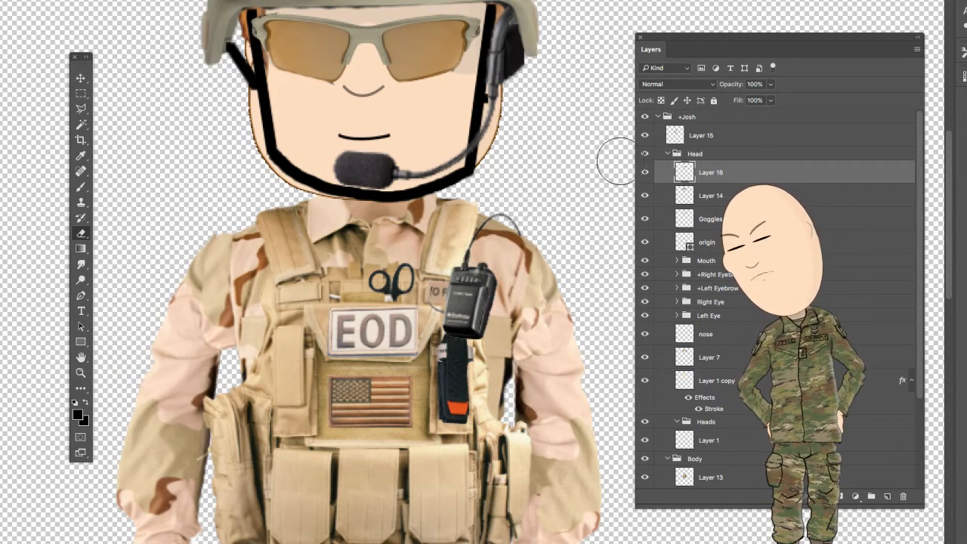
{"action": "key", "text": "v"}
{"action": "left_click_drag", "start_coordinate": [441, 48], "coordinate": [441, 46]}
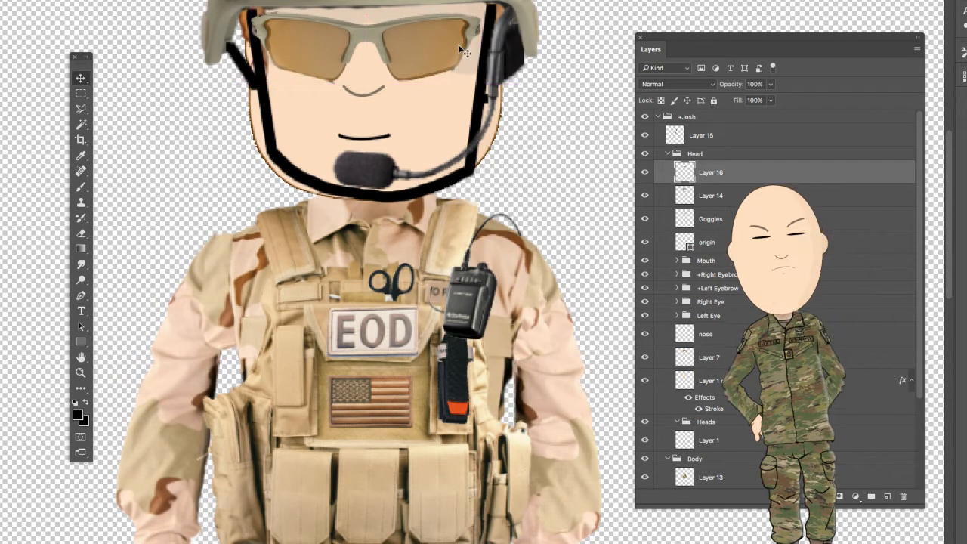
{"action": "key", "text": "ctrl+t"}
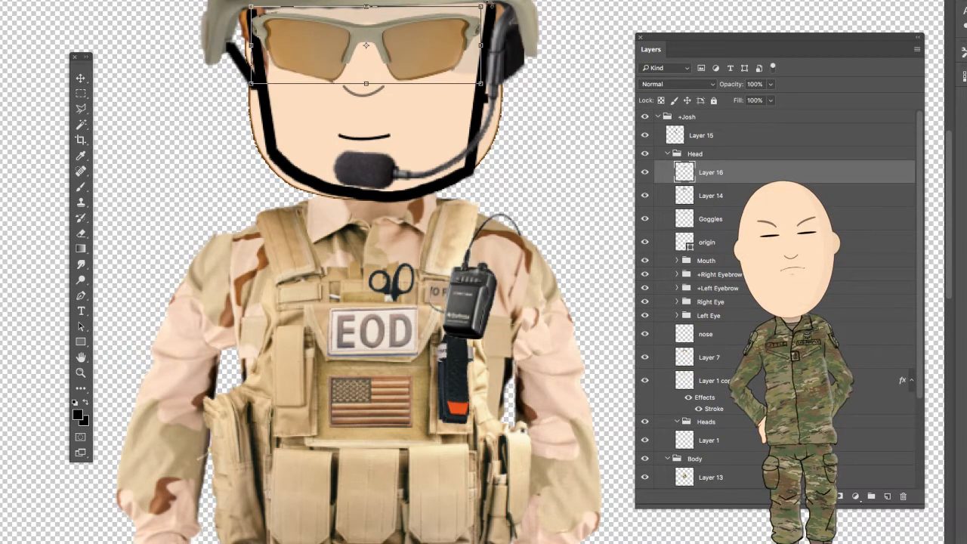
{"action": "left_click_drag", "start_coordinate": [481, 7], "coordinate": [495, 2]}
{"action": "left_click_drag", "start_coordinate": [459, 43], "coordinate": [452, 45]}
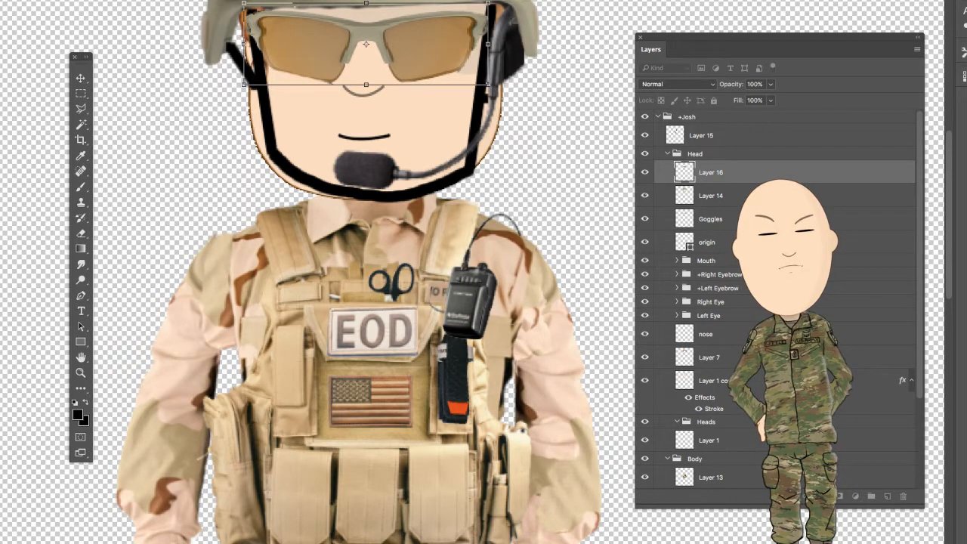
{"action": "left_click", "coordinate": [82, 79]}
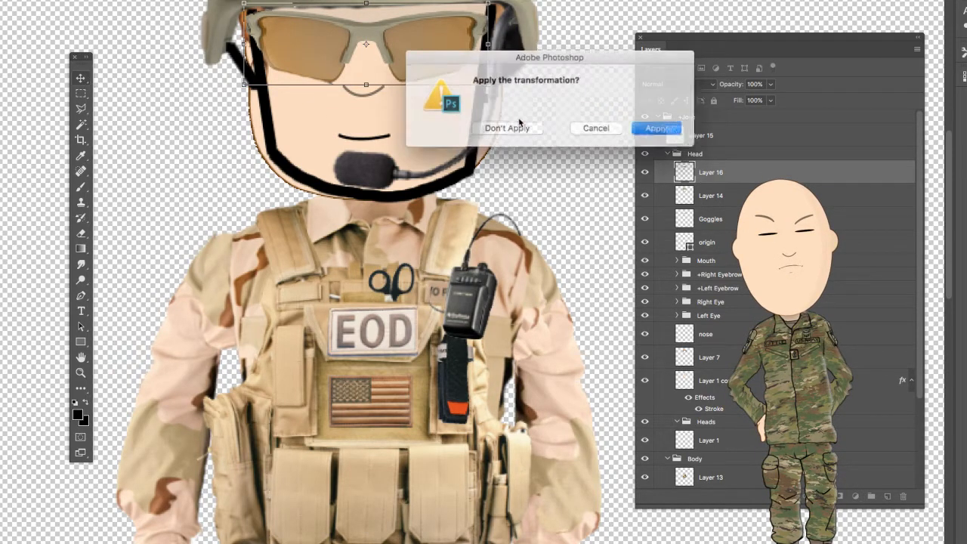
{"action": "left_click", "coordinate": [650, 127]}
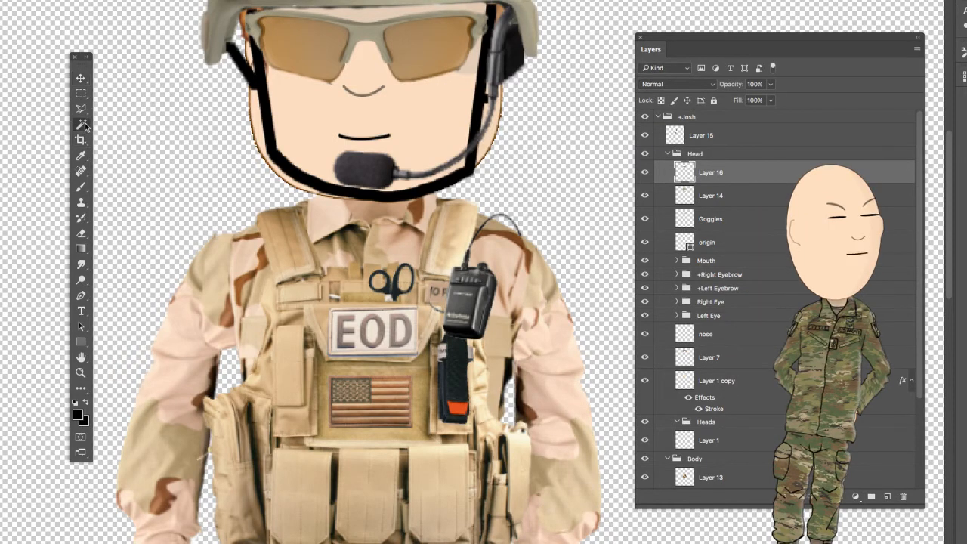
- Select both sunglasses lenses with the Magic Wand, partially erase them so the eyes show through, and deselect
{"action": "left_click_drag", "start_coordinate": [317, 44], "coordinate": [325, 53]}
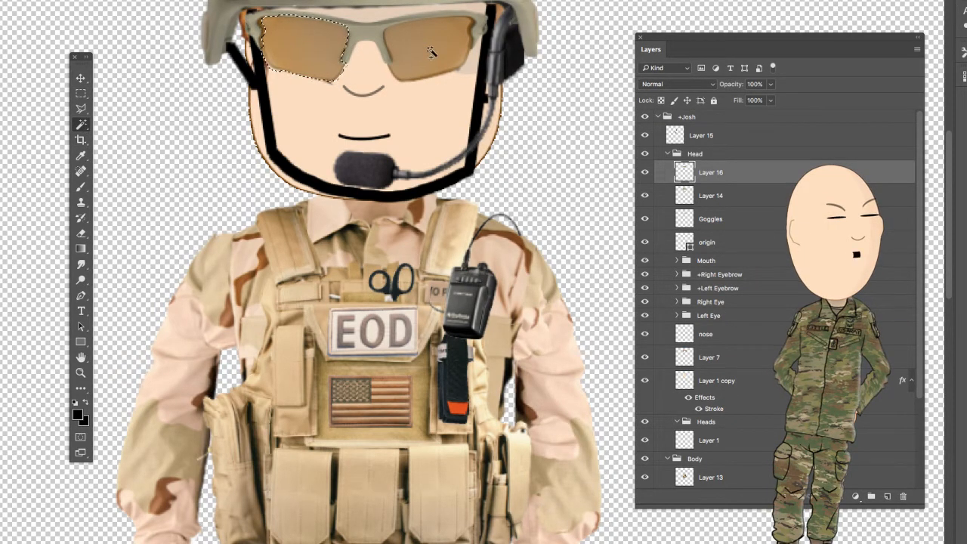
{"action": "left_click", "coordinate": [431, 51], "text": "shift"}
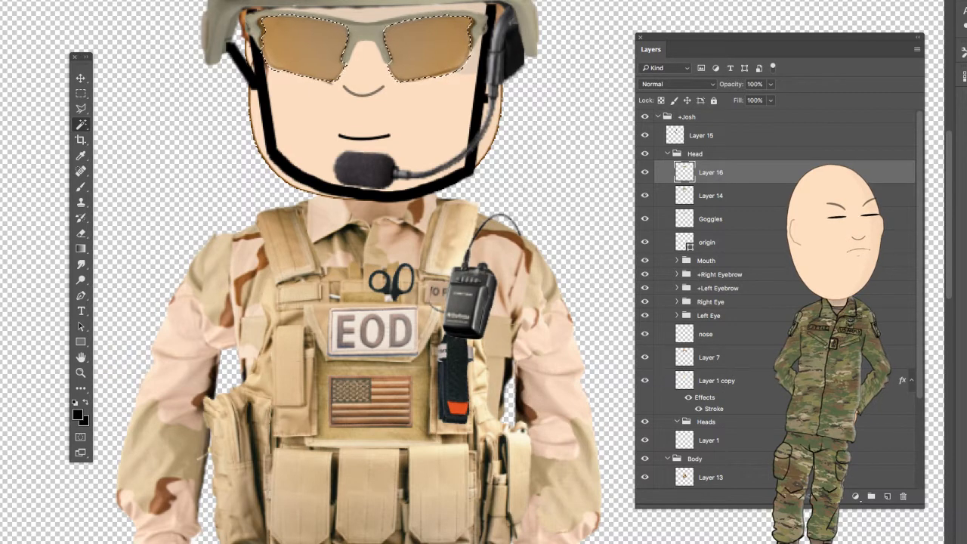
{"action": "key", "text": "e"}
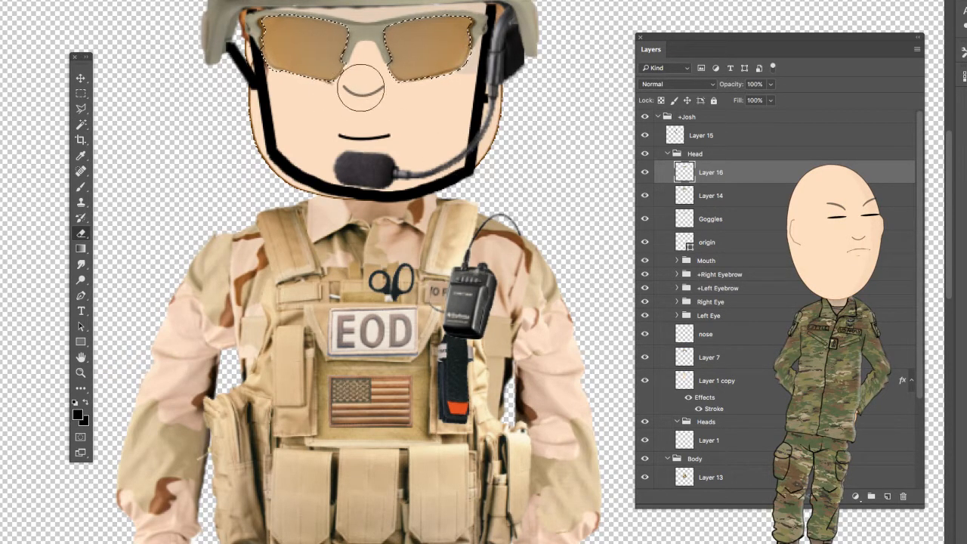
{"action": "mouse_move", "coordinate": [266, 66]}
{"action": "left_mouse_down"}
{"action": "mouse_move", "coordinate": [290, 18]}
{"action": "mouse_move", "coordinate": [288, 83]}
{"action": "mouse_move", "coordinate": [298, 23]}
{"action": "mouse_move", "coordinate": [381, 38]}
{"action": "mouse_move", "coordinate": [408, 95]}
{"action": "mouse_move", "coordinate": [465, 65]}
{"action": "left_mouse_up"}
{"action": "mouse_move", "coordinate": [470, 29]}
{"action": "left_mouse_down"}
{"action": "mouse_move", "coordinate": [450, 66]}
{"action": "mouse_move", "coordinate": [427, 45]}
{"action": "left_mouse_up"}
{"action": "mouse_move", "coordinate": [325, 88]}
{"action": "left_mouse_down"}
{"action": "mouse_move", "coordinate": [328, 31]}
{"action": "mouse_move", "coordinate": [283, 38]}
{"action": "left_mouse_up"}
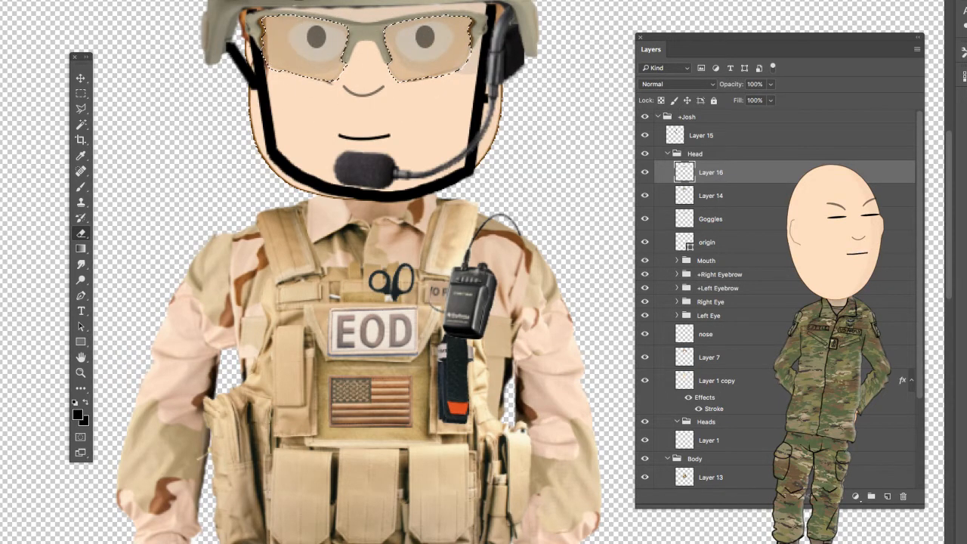
{"action": "key", "text": "ctrl+d"}
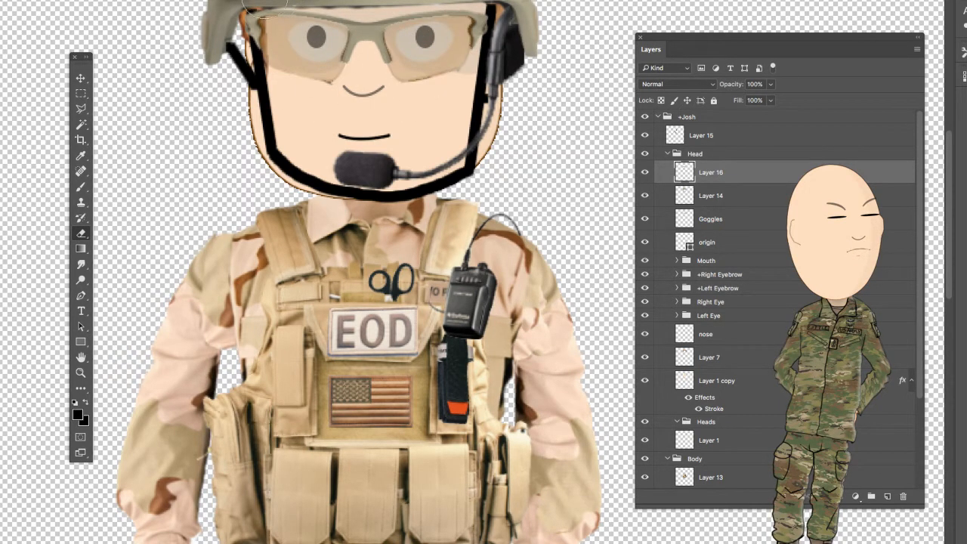
- Hide the Goggles layer in the Head group and delete it
{"action": "scroll", "coordinate": [778, 302], "scroll_direction": "down", "scroll_amount": 3}
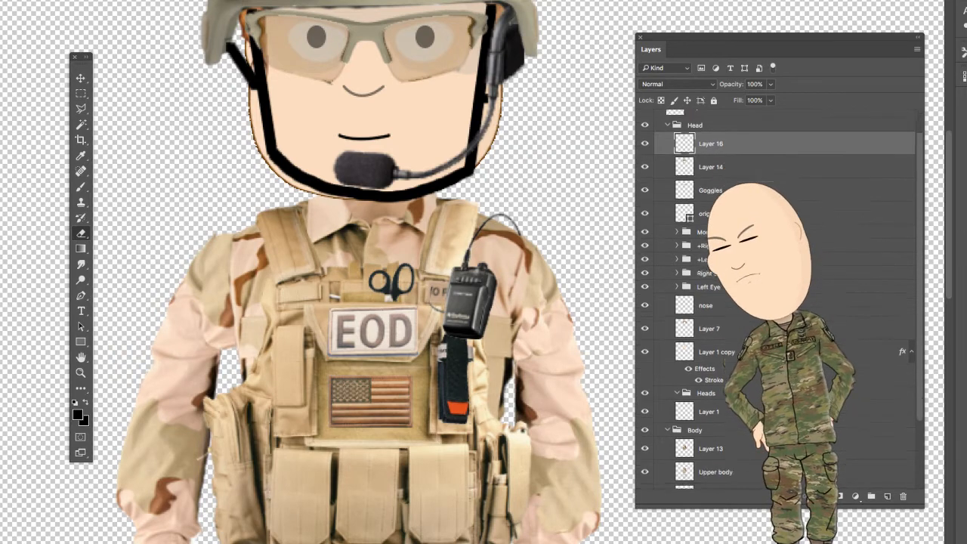
{"action": "scroll", "coordinate": [647, 196], "scroll_direction": "up", "scroll_amount": 3}
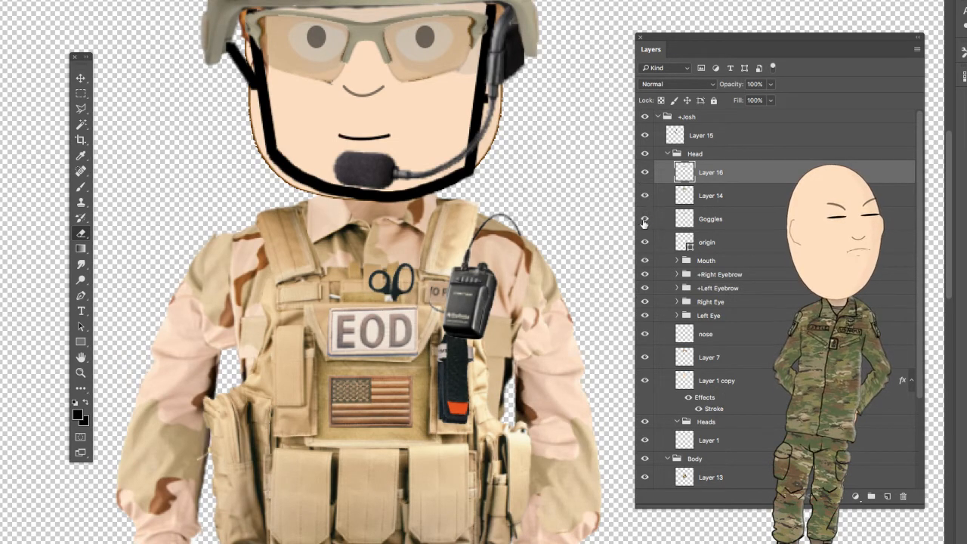
{"action": "left_click", "coordinate": [645, 219]}
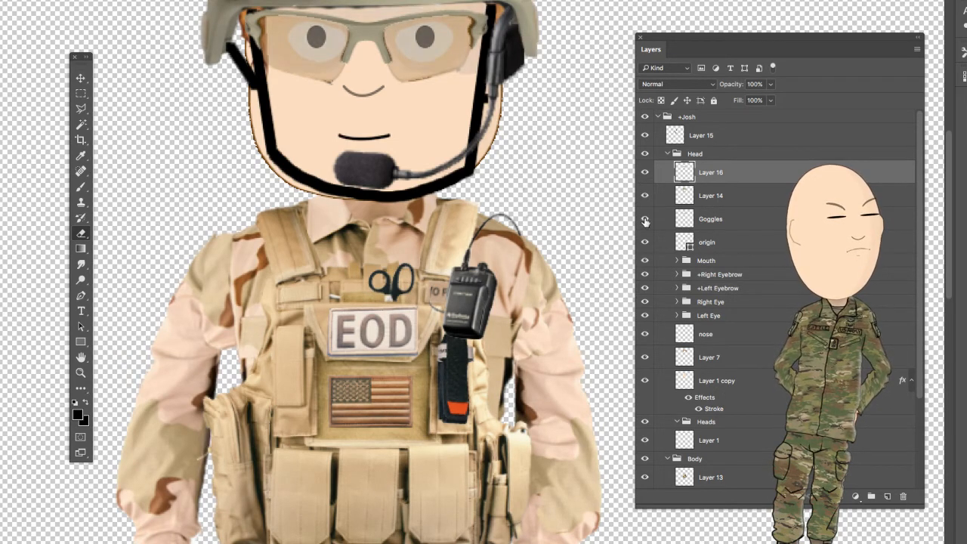
{"action": "left_click", "coordinate": [773, 219]}
{"action": "left_click_drag", "start_coordinate": [772, 220], "coordinate": [903, 496]}
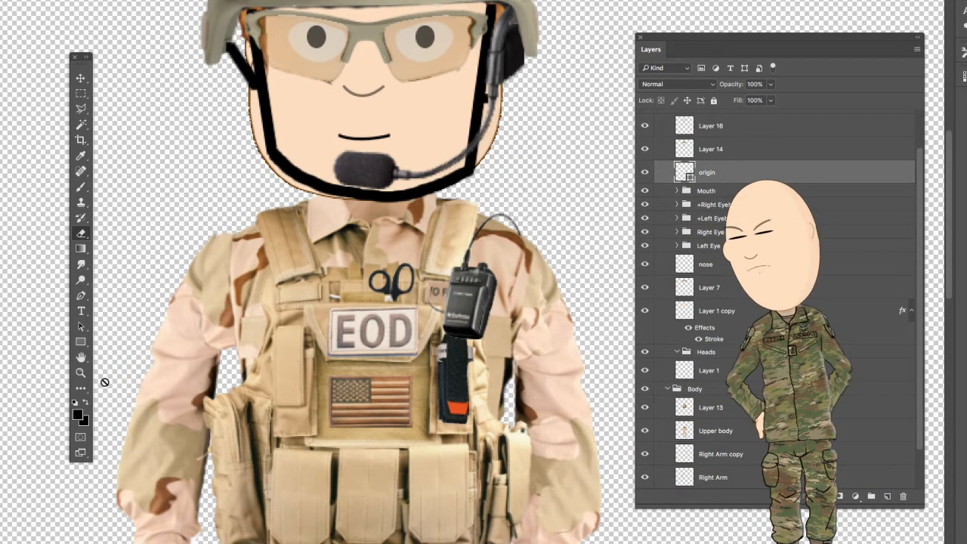
- Shade the face just below the helmet rim with the Burn tool on Layer 1 copy, using a smaller brush
{"action": "left_click", "coordinate": [80, 372]}
{"action": "right_click", "coordinate": [262, 298]}
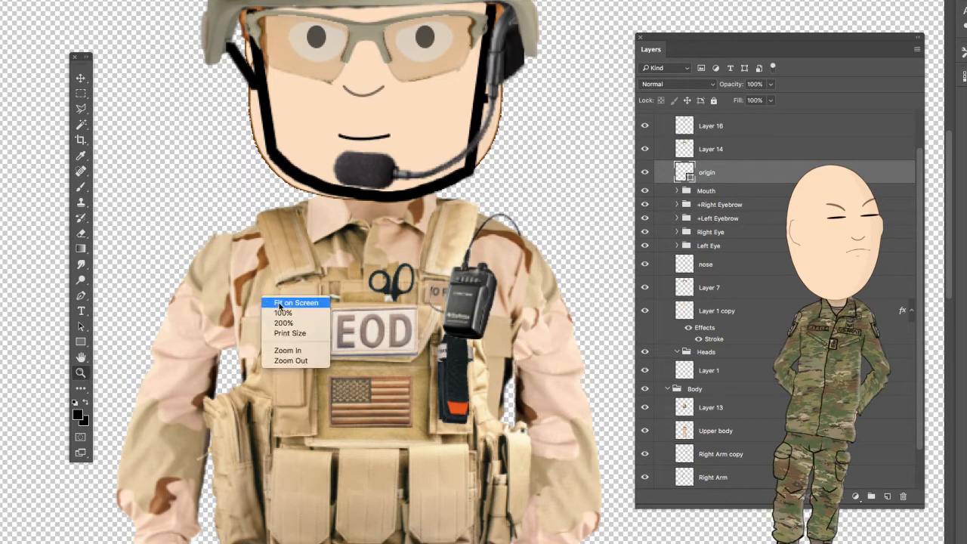
{"action": "left_click", "coordinate": [280, 303]}
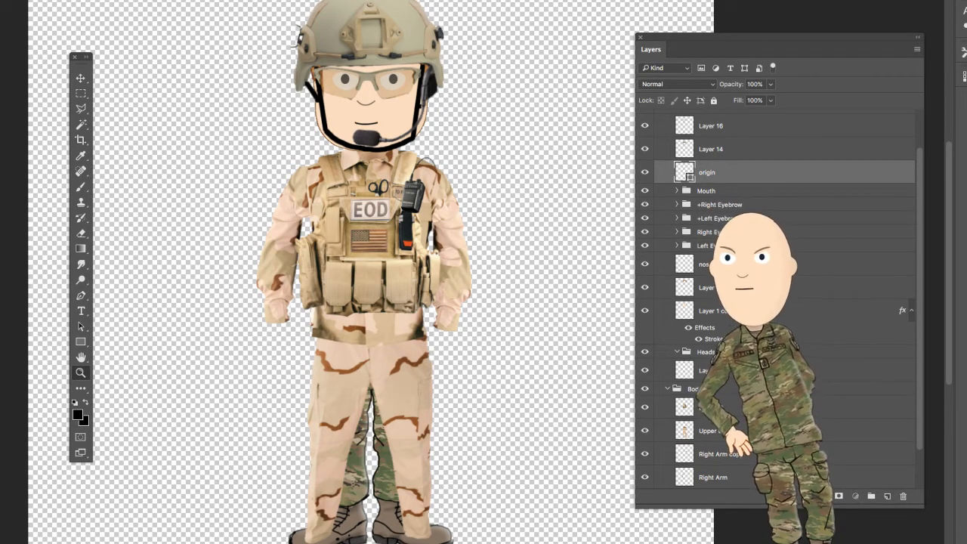
{"action": "left_click", "coordinate": [665, 311]}
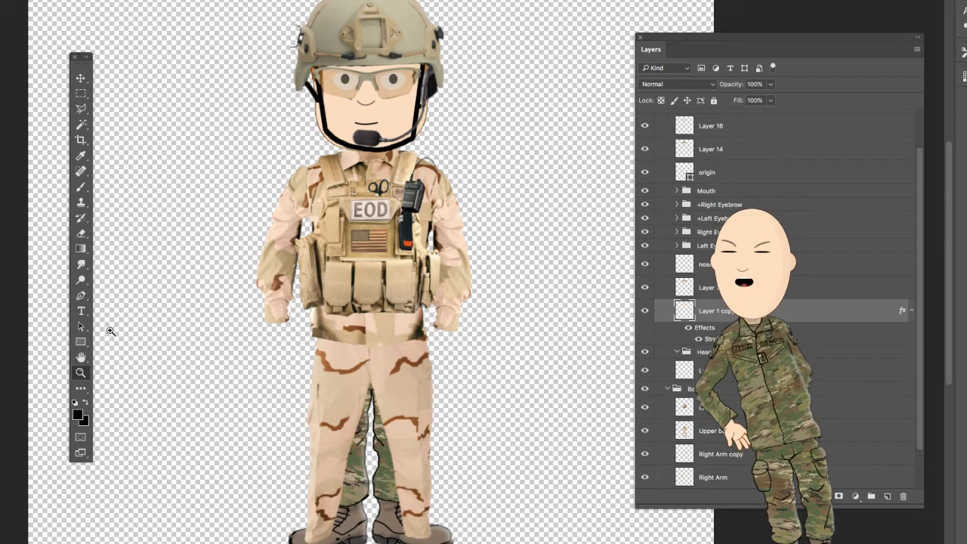
{"action": "left_click", "coordinate": [82, 280]}
{"action": "left_click", "coordinate": [126, 299]}
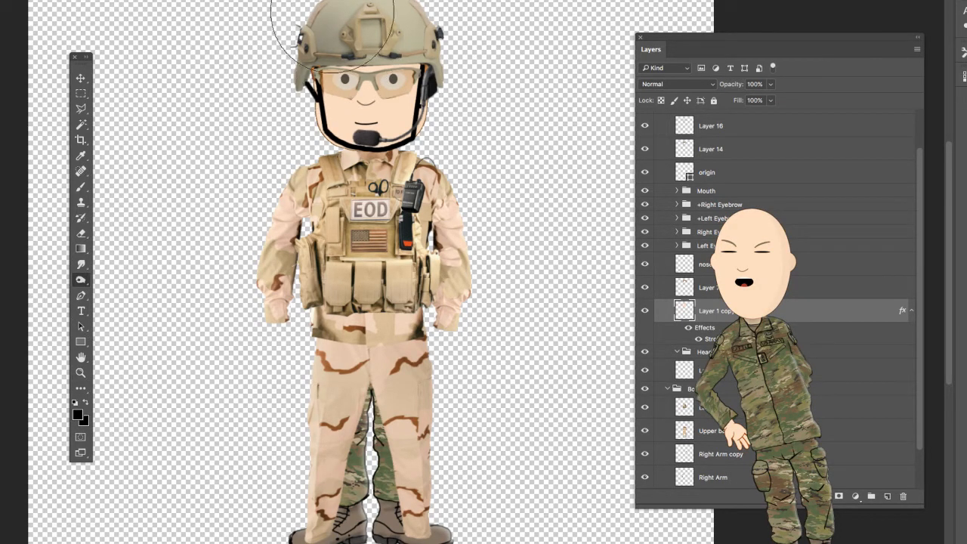
{"action": "left_click_drag", "start_coordinate": [334, 34], "coordinate": [394, 34]}
{"action": "mouse_move", "coordinate": [340, 50]}
{"action": "left_mouse_down"}
{"action": "mouse_move", "coordinate": [362, 47]}
{"action": "mouse_move", "coordinate": [333, 51]}
{"action": "mouse_move", "coordinate": [347, 49]}
{"action": "left_mouse_up"}
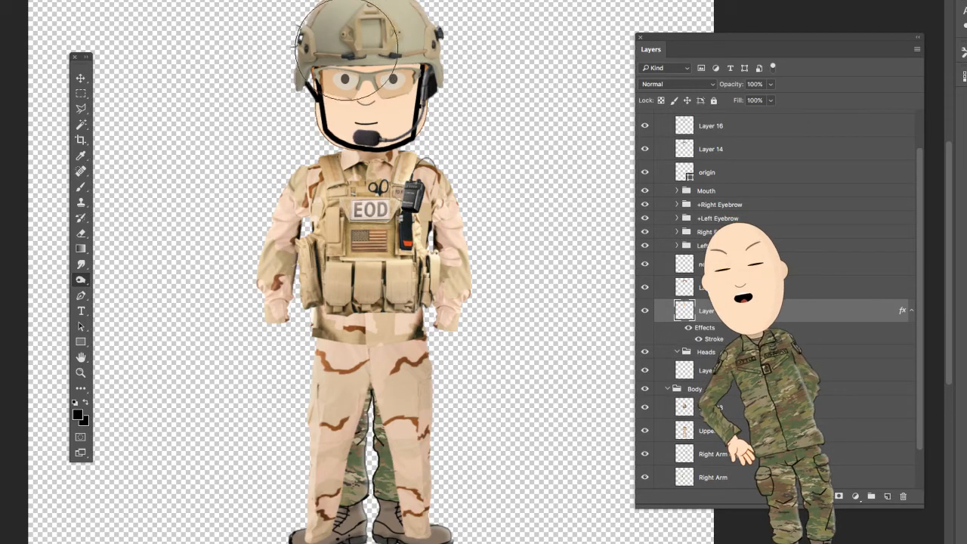
{"action": "key", "text": "bracketleft"}
{"action": "key", "text": "bracketleft"}
{"action": "key", "text": "bracketleft"}
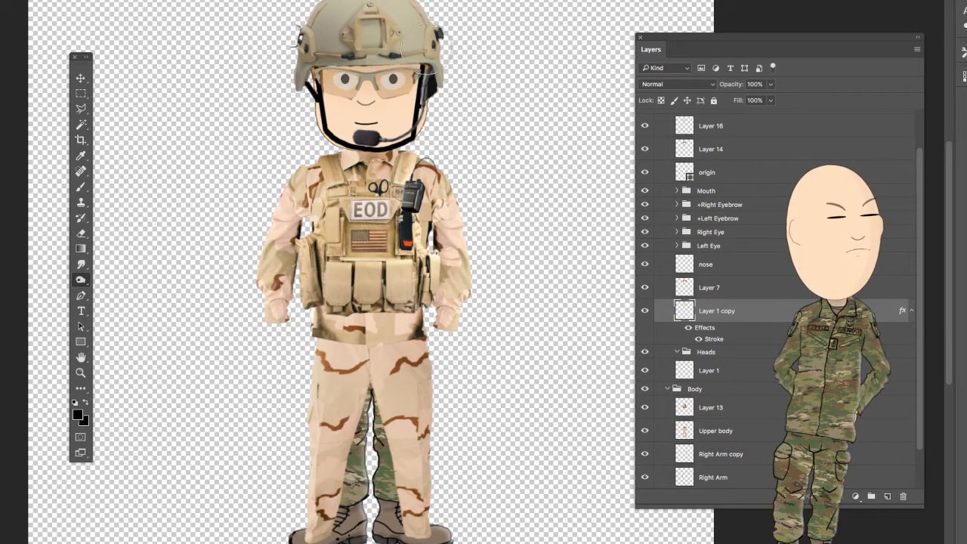
{"action": "left_click_drag", "start_coordinate": [425, 52], "coordinate": [294, 58]}
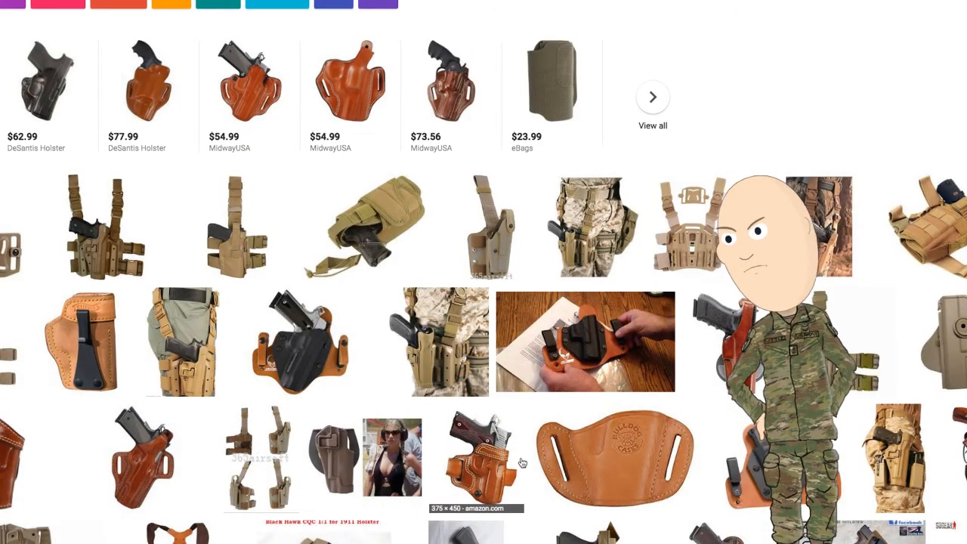
- Browse the holster image results and copy the picture of the tan Blackhawk SERPA Beretta holster with its pistol
{"action": "scroll", "coordinate": [395, 468], "scroll_direction": "down", "scroll_amount": 3}
{"action": "scroll", "coordinate": [139, 419], "scroll_direction": "down", "scroll_amount": 2}
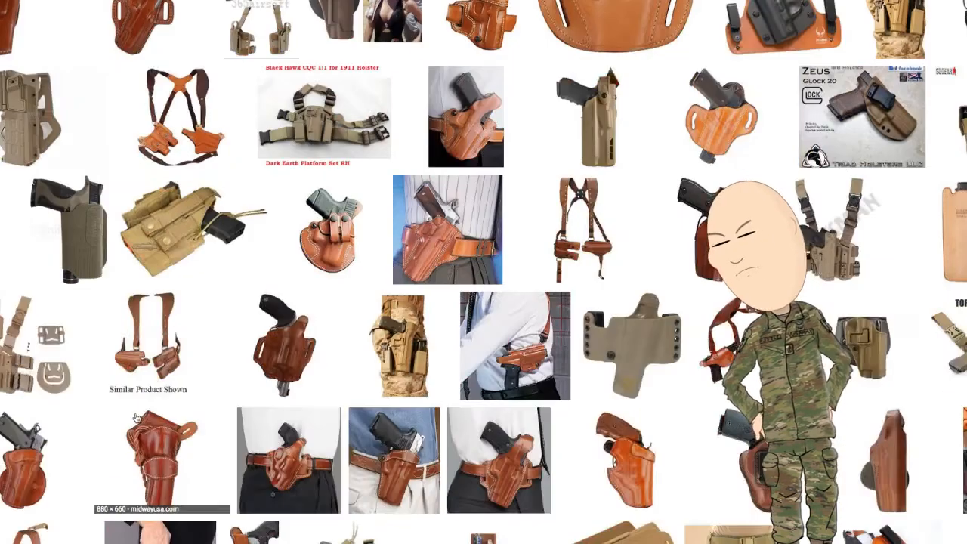
{"action": "scroll", "coordinate": [240, 415], "scroll_direction": "down", "scroll_amount": 3}
{"action": "scroll", "coordinate": [276, 483], "scroll_direction": "down", "scroll_amount": 5}
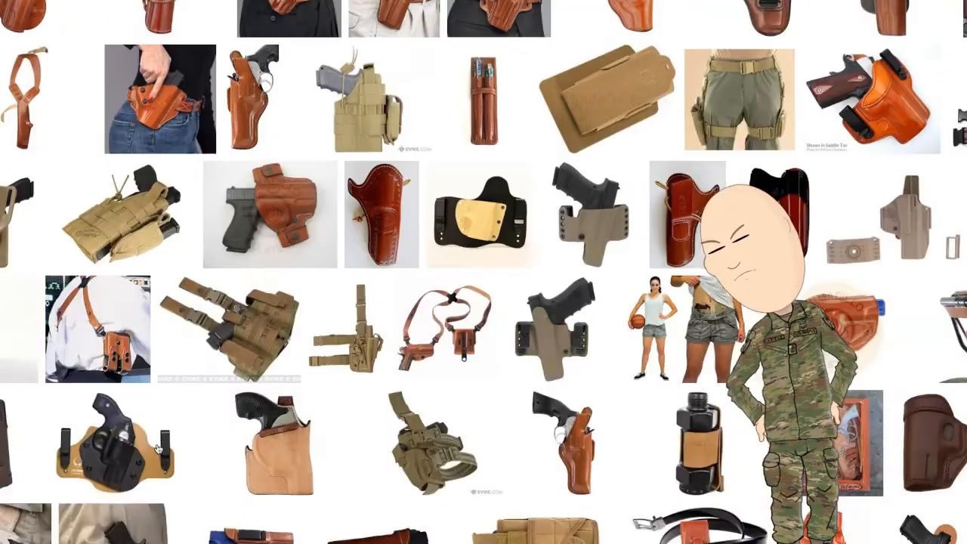
{"action": "scroll", "coordinate": [246, 395], "scroll_direction": "down", "scroll_amount": 9}
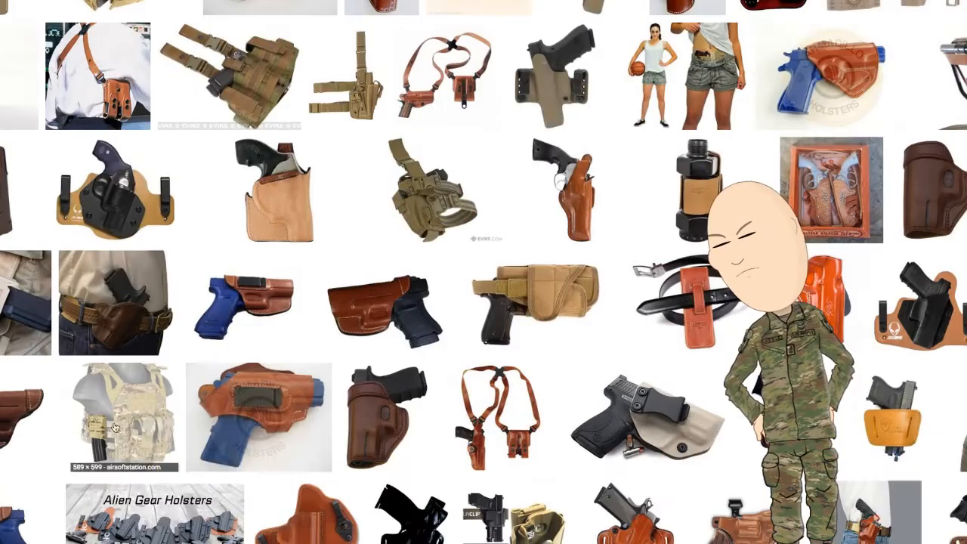
{"action": "scroll", "coordinate": [484, 272], "scroll_direction": "down", "scroll_amount": 3}
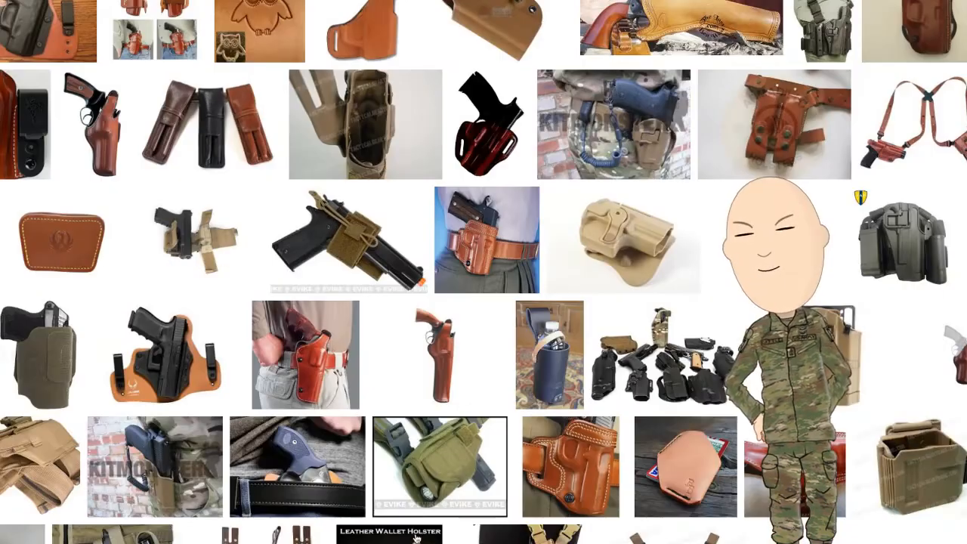
{"action": "scroll", "coordinate": [484, 272], "scroll_direction": "down", "scroll_amount": 5}
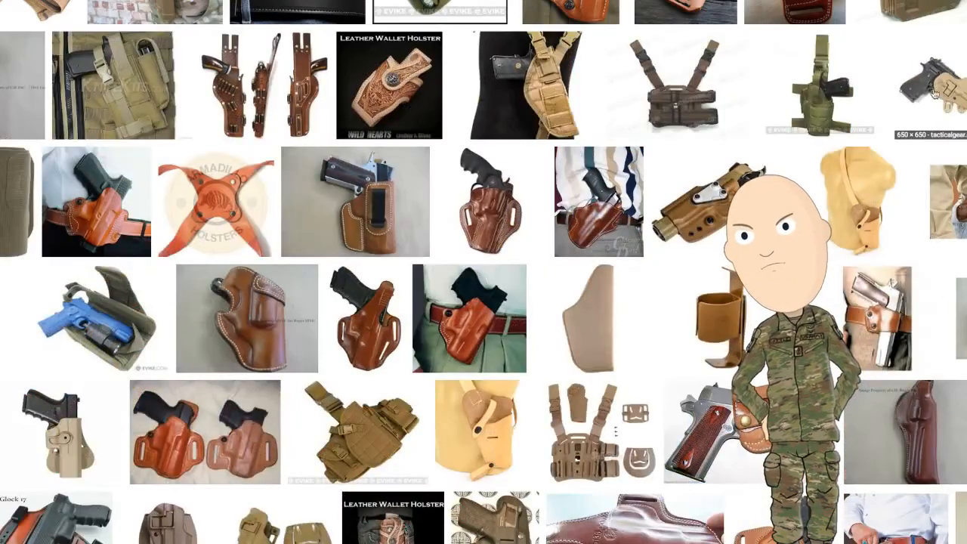
{"action": "left_click", "coordinate": [951, 101]}
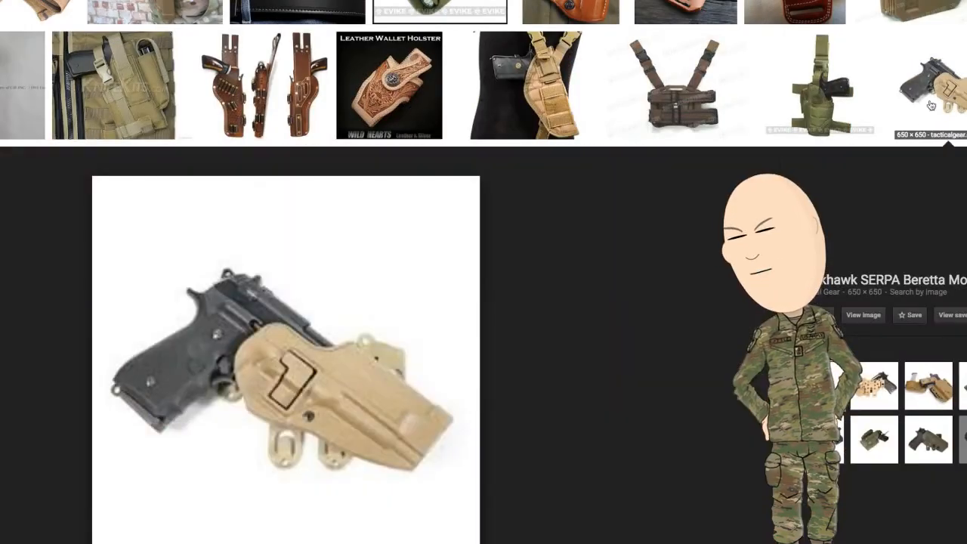
{"action": "right_click", "coordinate": [279, 352]}
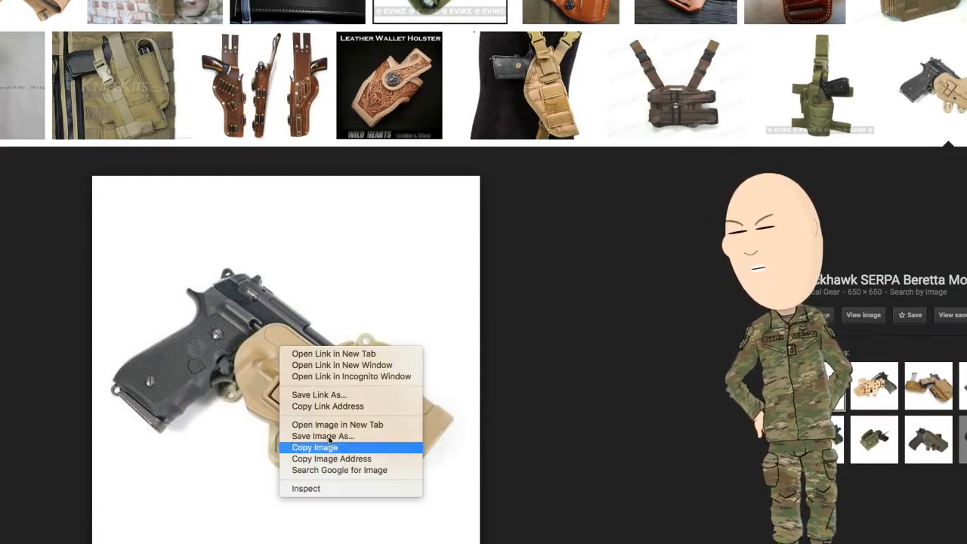
{"action": "left_click", "coordinate": [315, 447]}
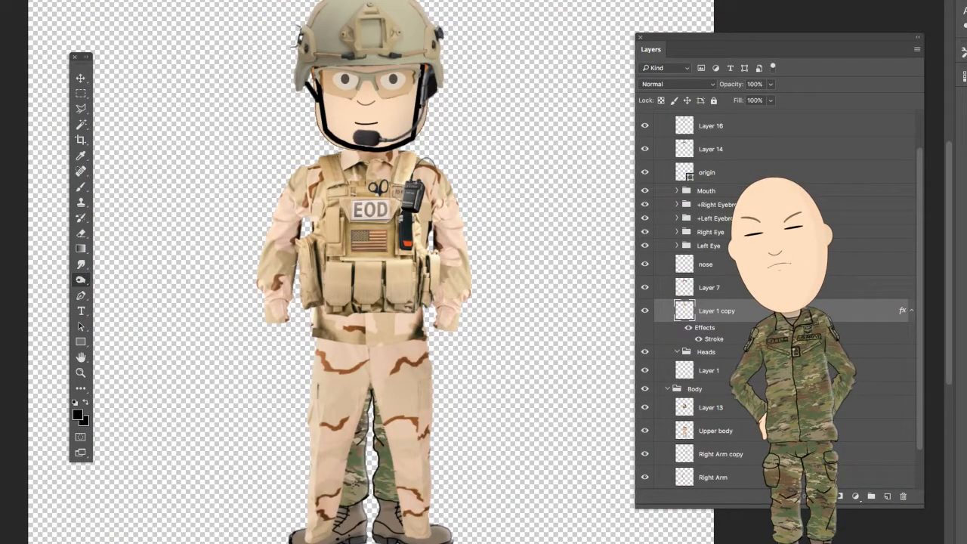
- Paste the holster picture into the character document, delete its white background with the Magic Wand, deselect, and switch to the Eraser
{"action": "key", "text": "ctrl+v"}
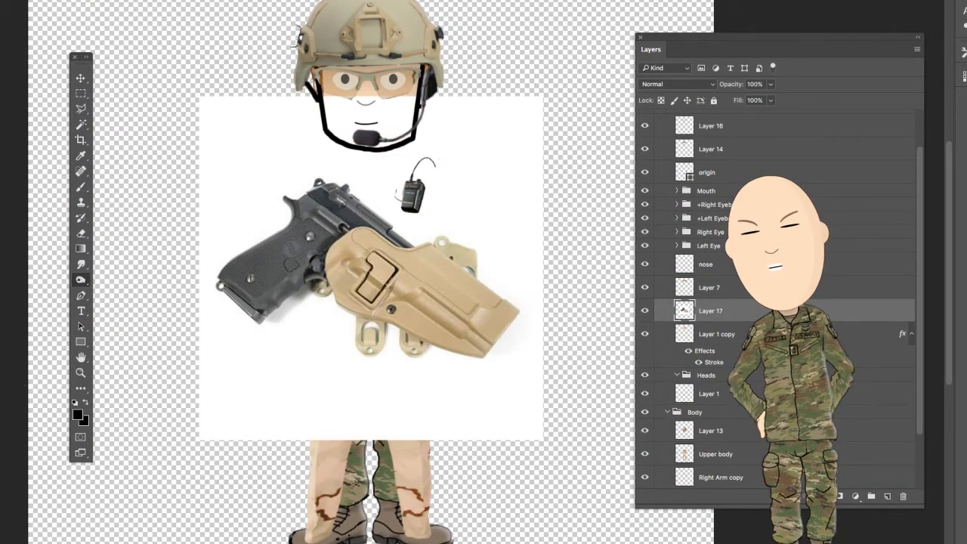
{"action": "left_click", "coordinate": [81, 125]}
{"action": "left_click", "coordinate": [250, 132]}
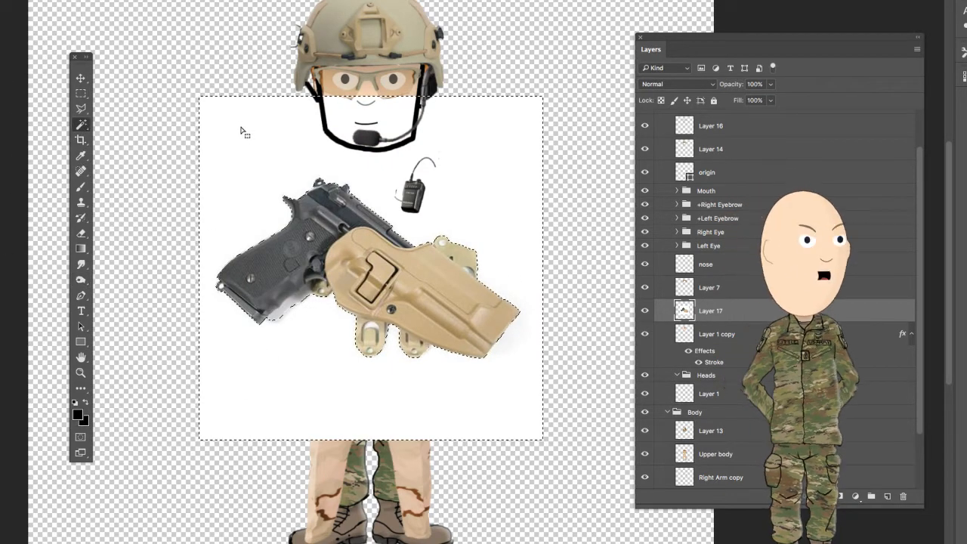
{"action": "key", "text": "Delete"}
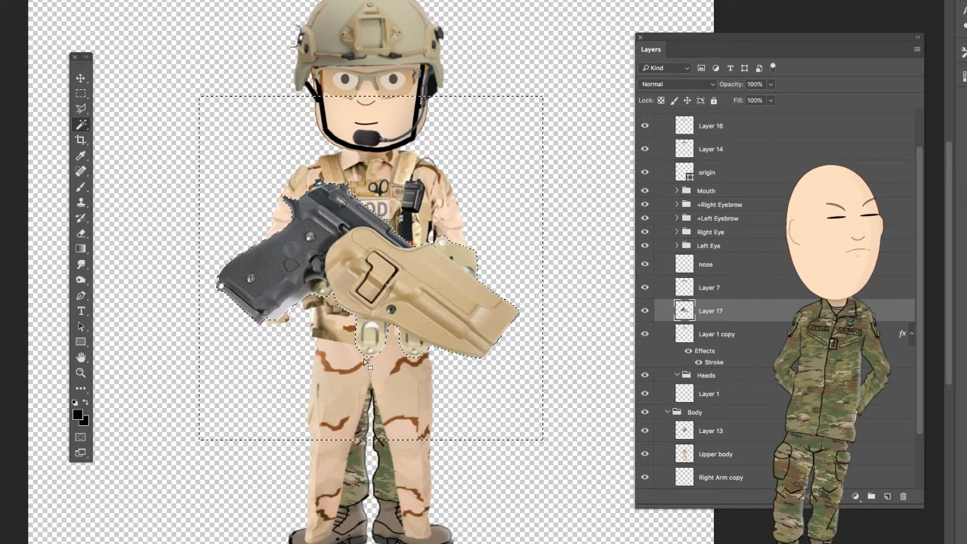
{"action": "key", "text": "ctrl+d"}
{"action": "key", "text": "e"}
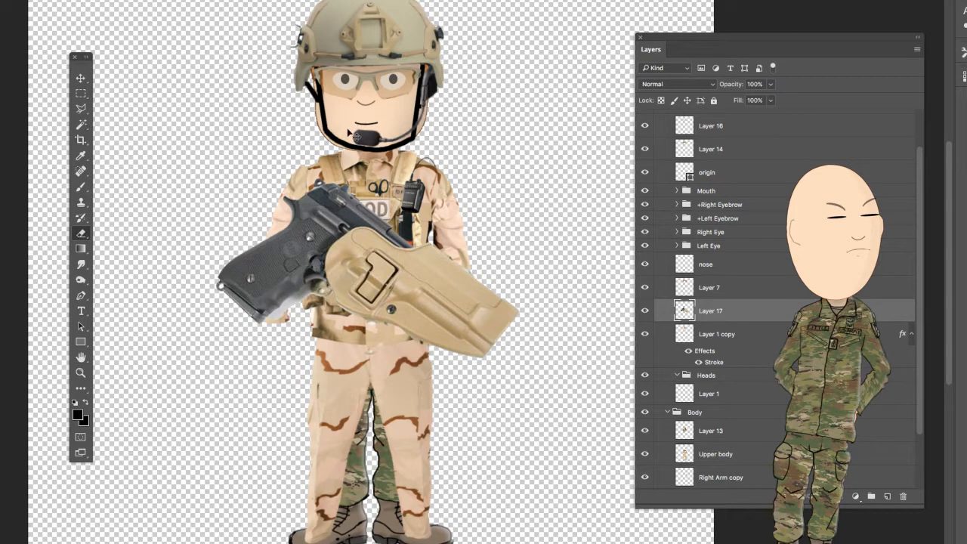
- Scale down and rotate the holstered pistol, place it across the vest above the front pouches, and apply the transformation
{"action": "key", "text": "ctrl+t"}
{"action": "left_click_drag", "start_coordinate": [535, 158], "coordinate": [390, 274]}
{"action": "left_click_drag", "start_coordinate": [455, 281], "coordinate": [482, 349]}
{"action": "left_click_drag", "start_coordinate": [332, 355], "coordinate": [383, 263]}
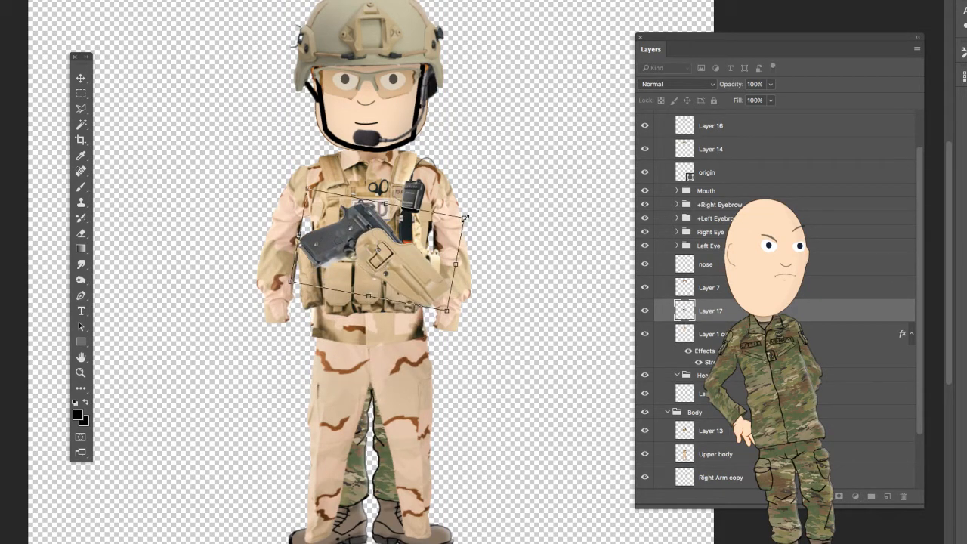
{"action": "left_click_drag", "start_coordinate": [443, 220], "coordinate": [344, 275]}
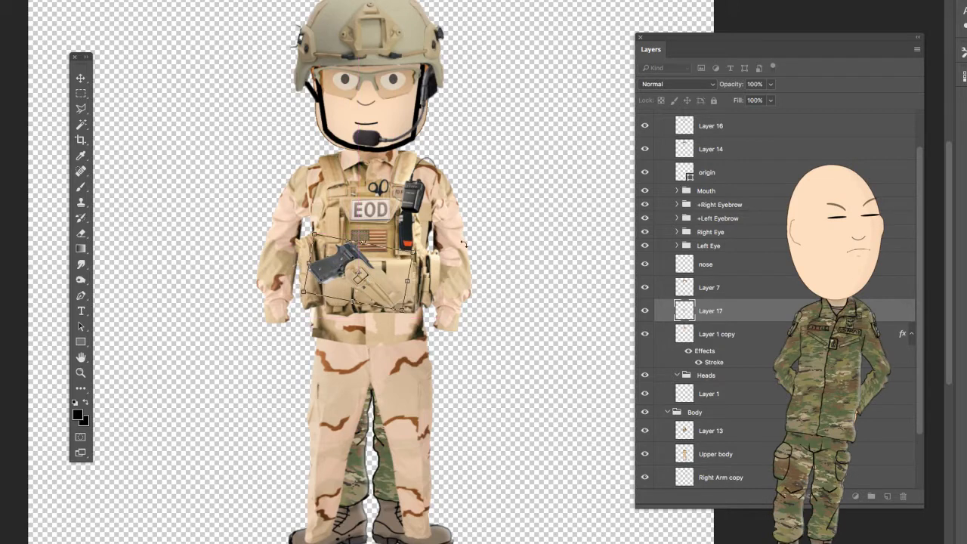
{"action": "left_click_drag", "start_coordinate": [463, 245], "coordinate": [426, 215]}
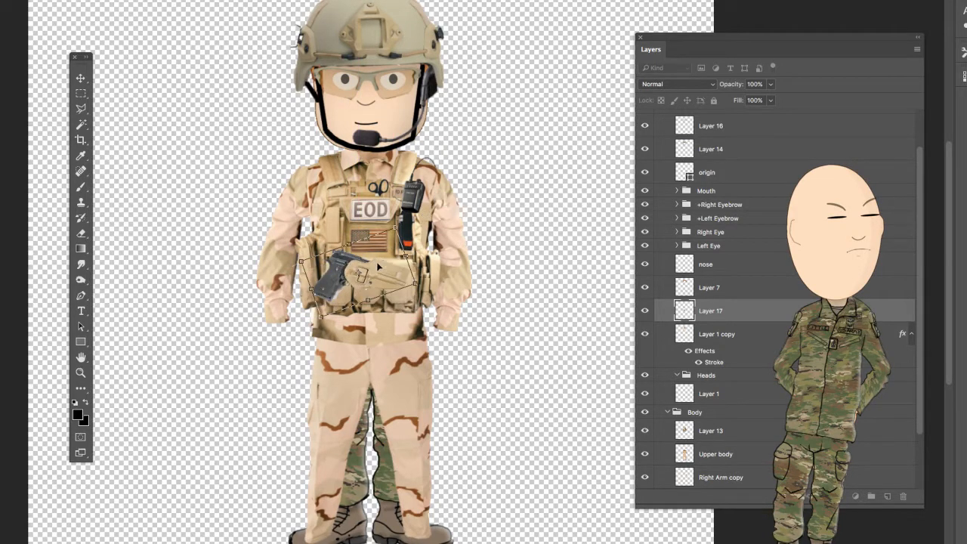
{"action": "left_click_drag", "start_coordinate": [378, 278], "coordinate": [378, 262]}
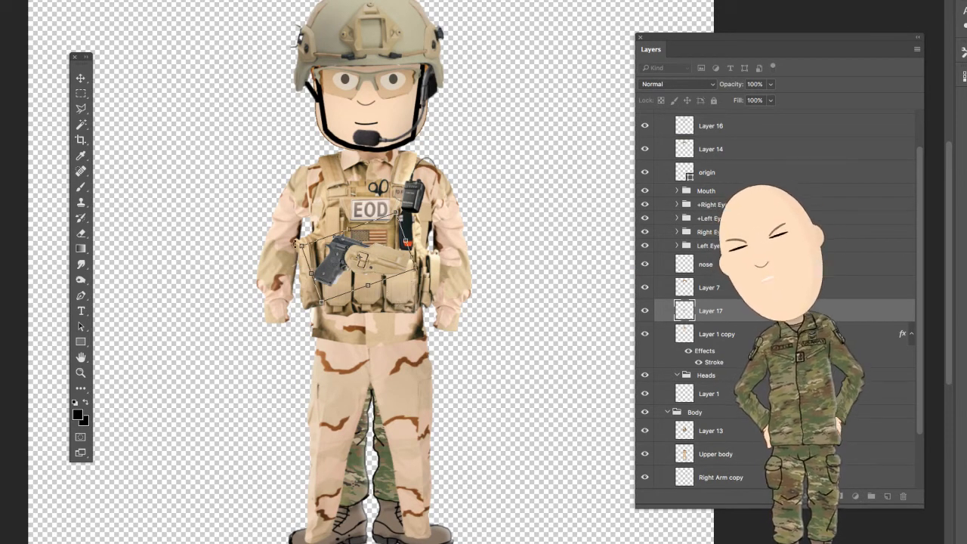
{"action": "left_click", "coordinate": [81, 78]}
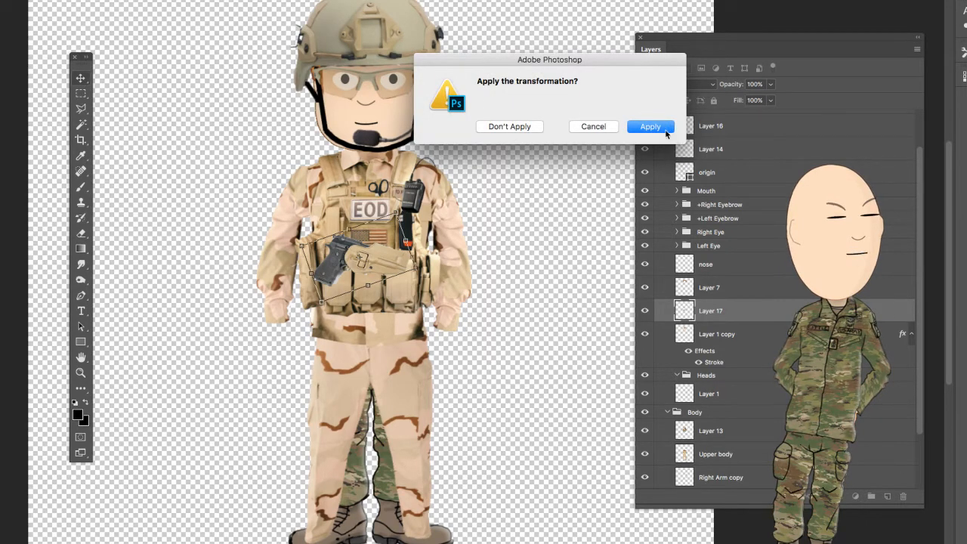
{"action": "left_click", "coordinate": [651, 126]}
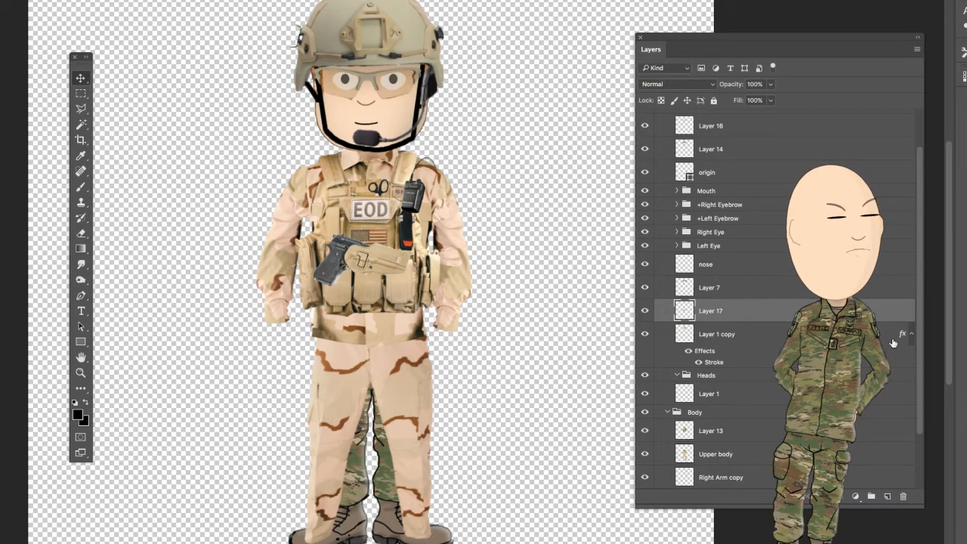
- Give the holster's Layer 17 a drop shadow and move it into the Body group above Layer 13
{"action": "key", "text": "space"}
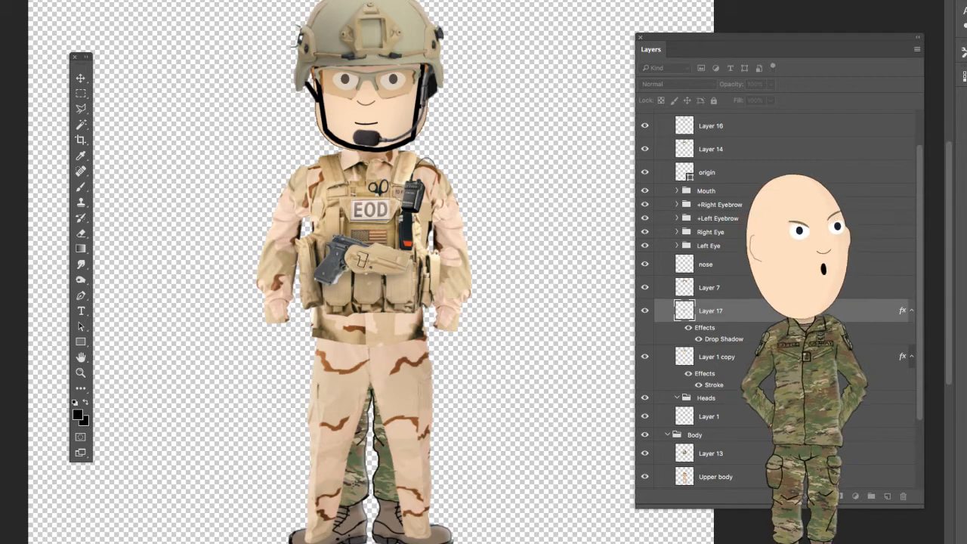
{"action": "key", "text": "v"}
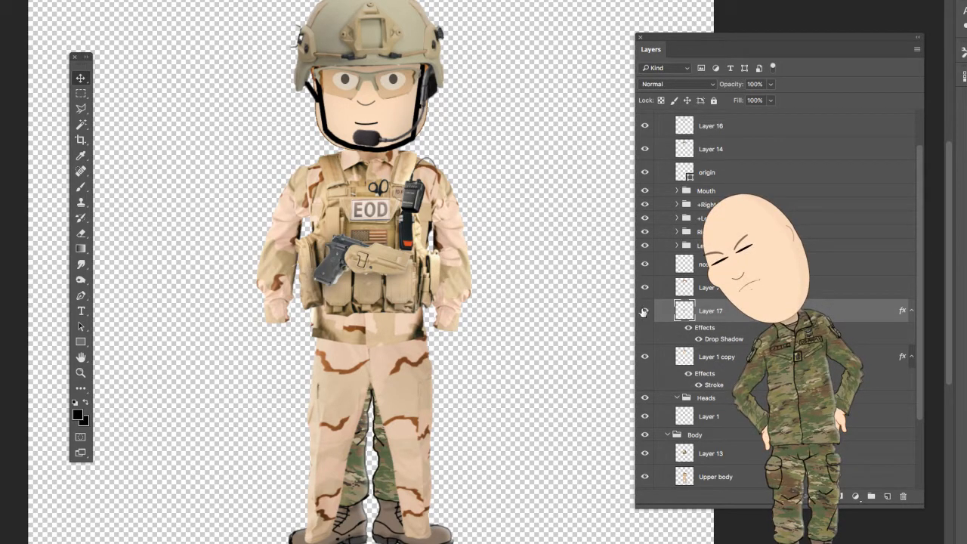
{"action": "left_click_drag", "start_coordinate": [747, 318], "coordinate": [743, 448]}
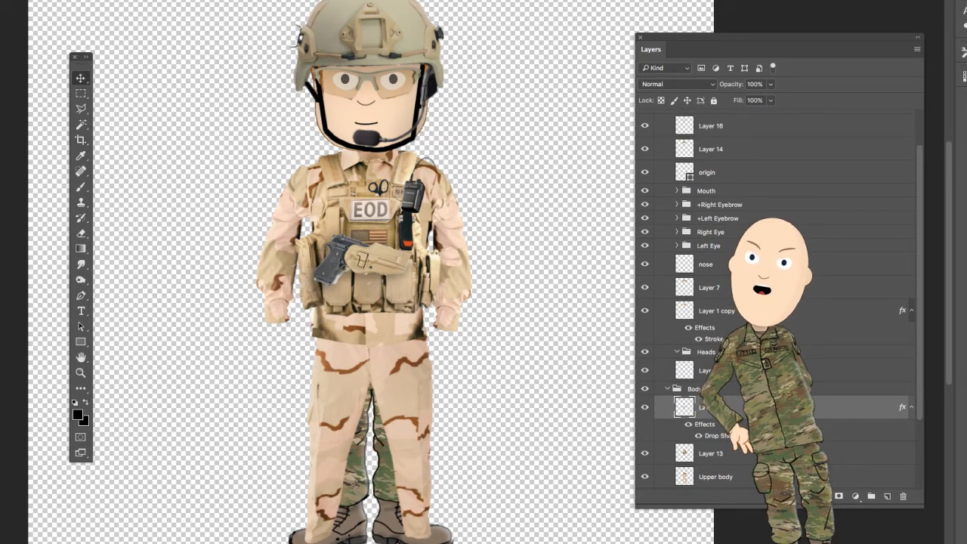
- Toggle the Upper body layer's visibility to check which uniform parts it holds, leaving the layer shown
{"action": "scroll", "coordinate": [657, 360], "scroll_direction": "down", "scroll_amount": 3}
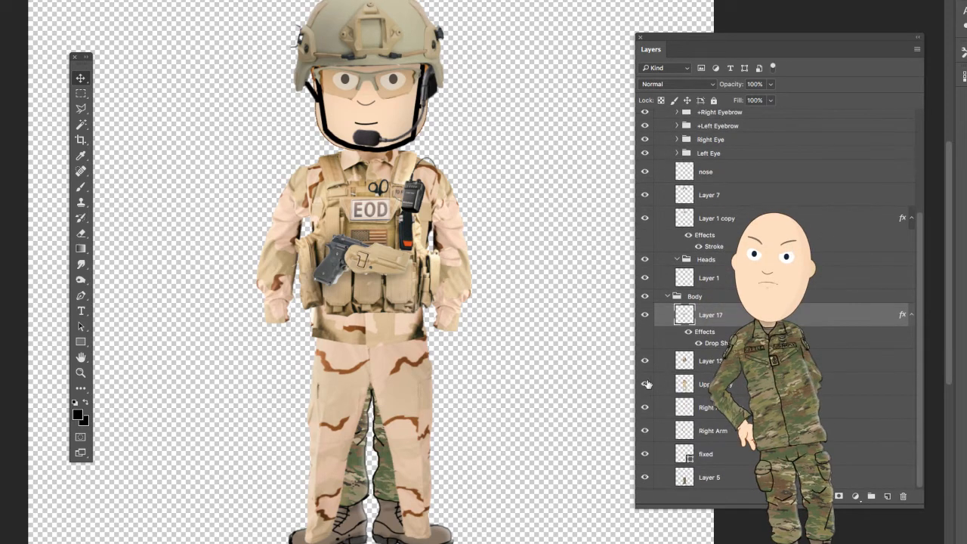
{"action": "left_click", "coordinate": [645, 386]}
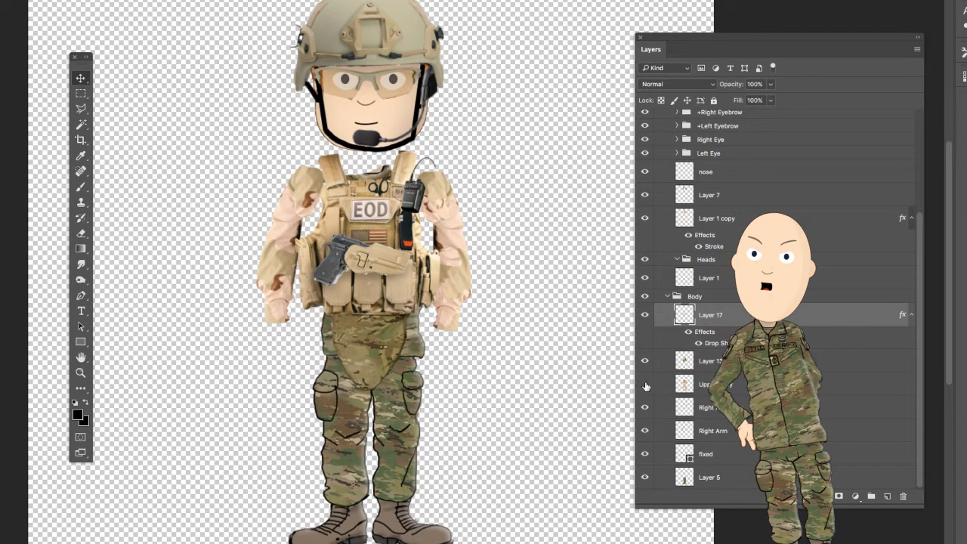
{"action": "left_click", "coordinate": [645, 386]}
{"action": "left_click", "coordinate": [646, 386]}
{"action": "left_click", "coordinate": [645, 386]}
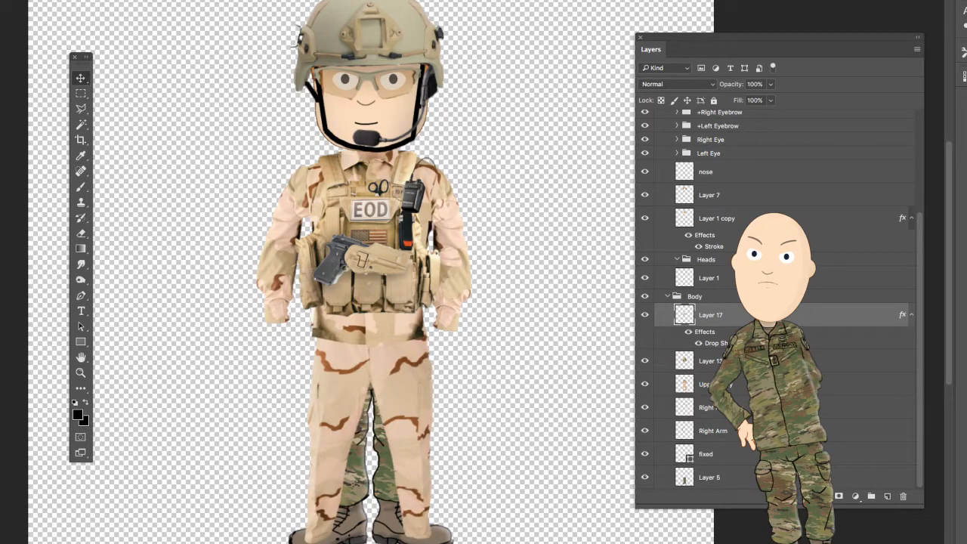
{"action": "left_click", "coordinate": [756, 384]}
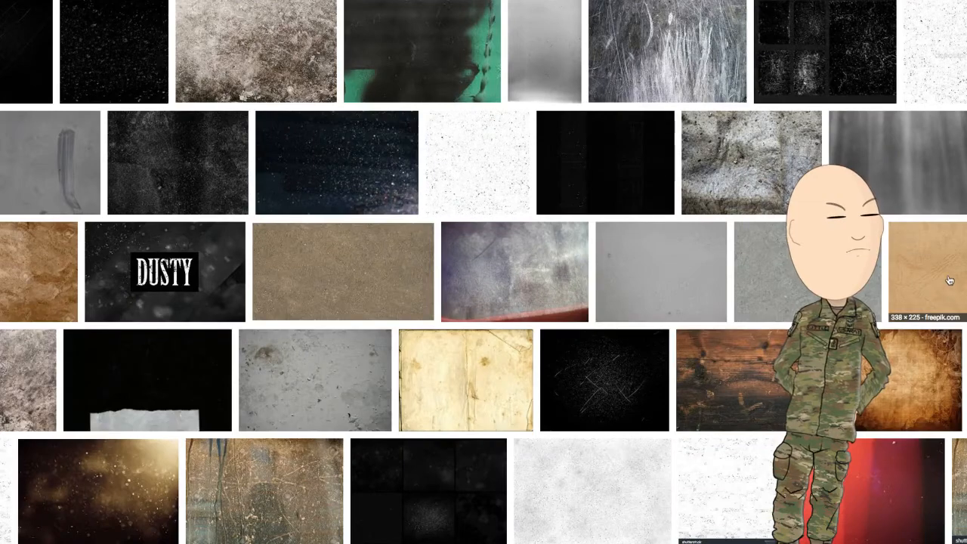
- Browse the dusty texture results, previewing the plain tan texture and the old paper with burnt edges
{"action": "left_click", "coordinate": [950, 288]}
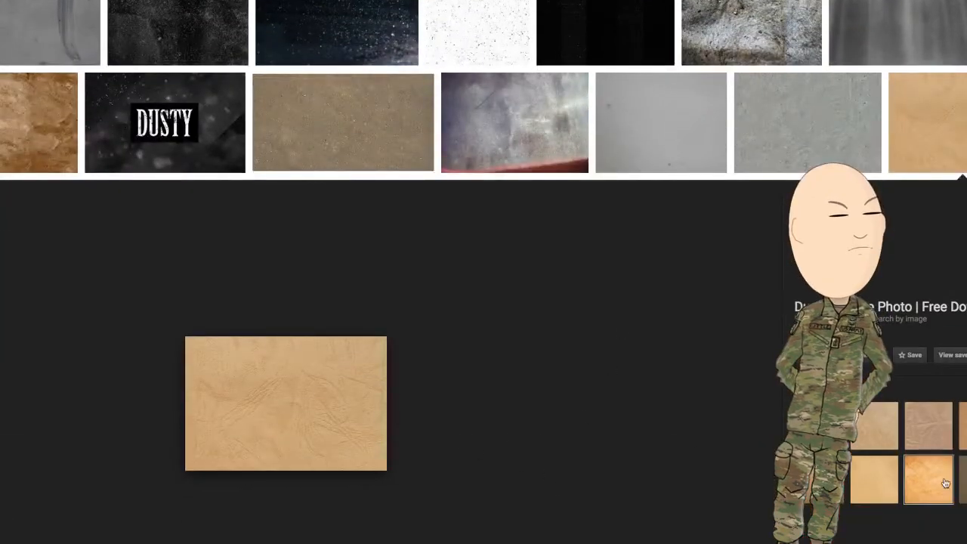
{"action": "scroll", "coordinate": [527, 310], "scroll_direction": "down", "scroll_amount": 10}
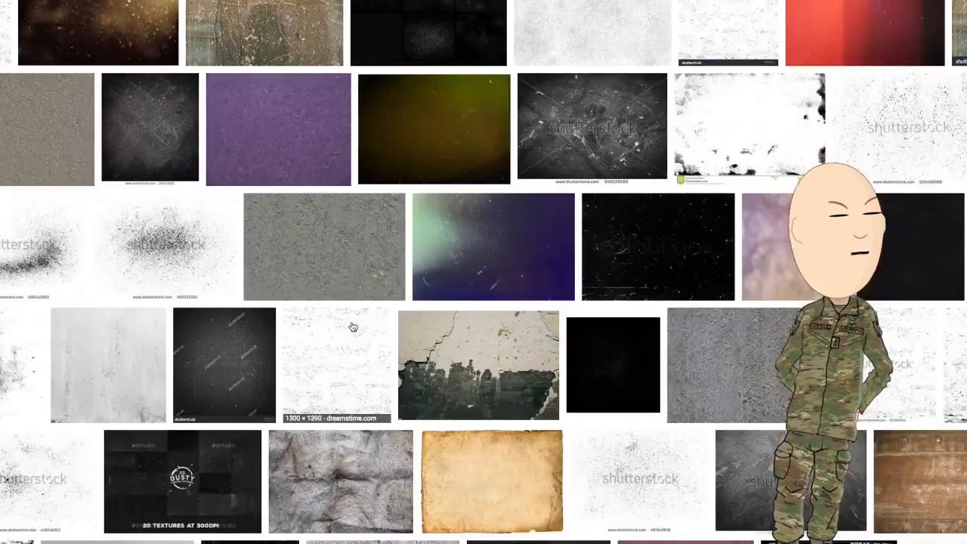
{"action": "scroll", "coordinate": [612, 538], "scroll_direction": "down", "scroll_amount": 3}
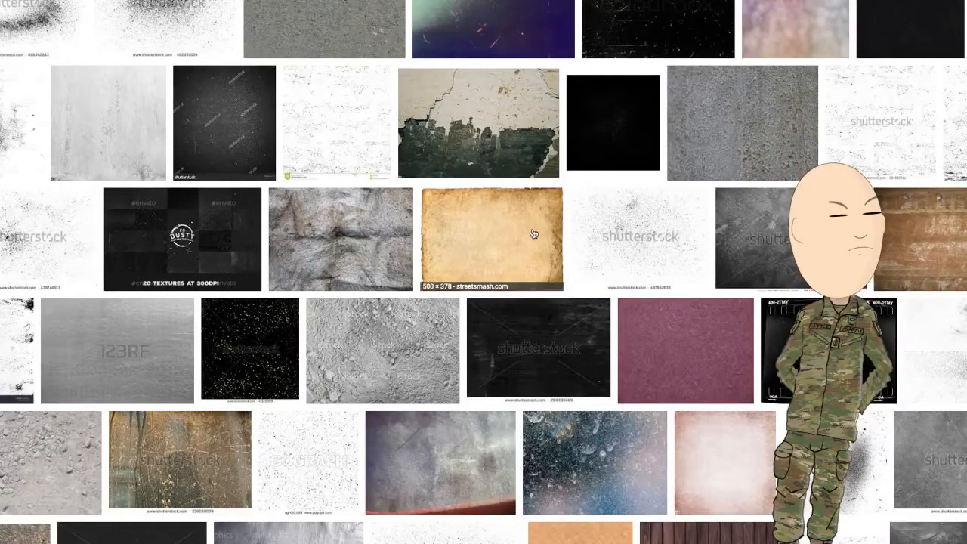
{"action": "left_click", "coordinate": [490, 239]}
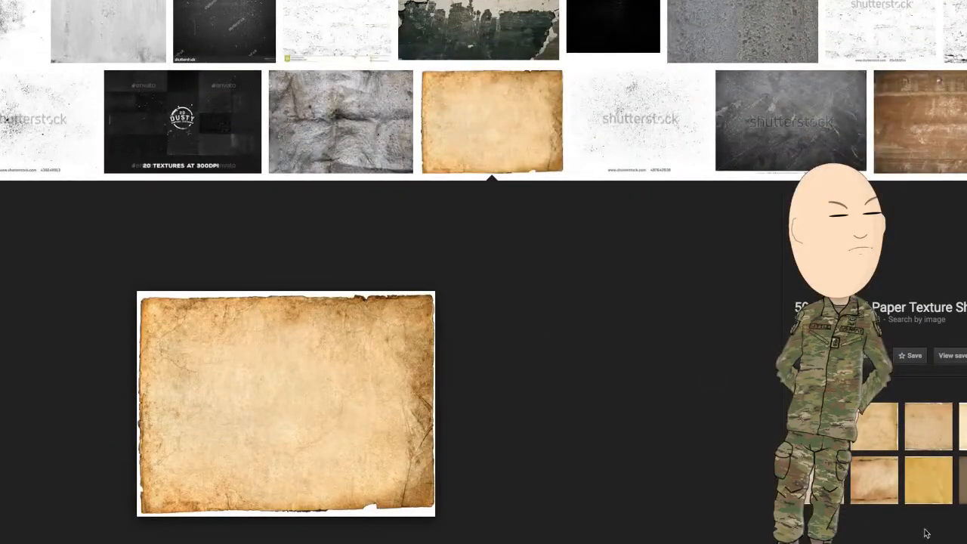
- Preview the related old paper textures, choose the large sheet with brown stains and torn edges, and copy its image
{"action": "left_click", "coordinate": [962, 433]}
{"action": "left_click", "coordinate": [933, 433]}
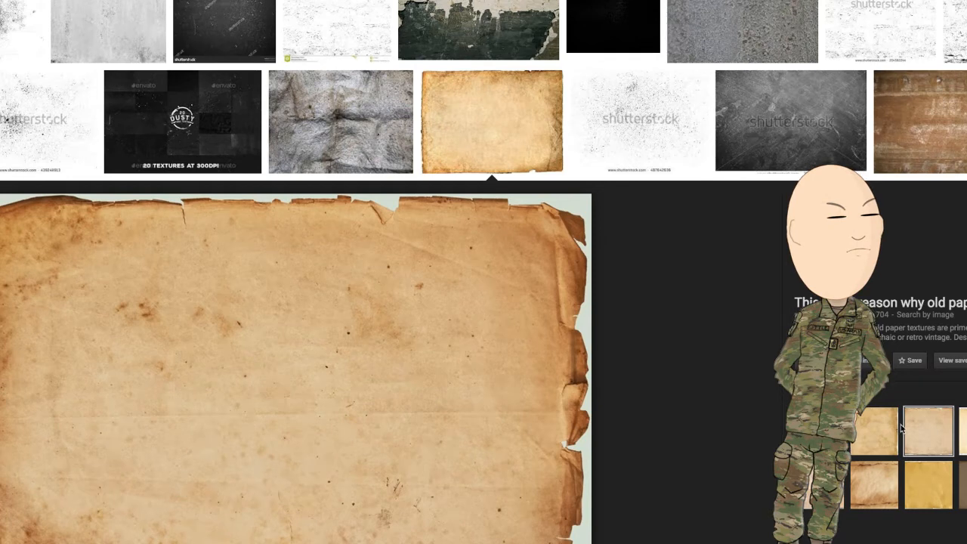
{"action": "right_click", "coordinate": [262, 401]}
{"action": "left_click", "coordinate": [306, 498]}
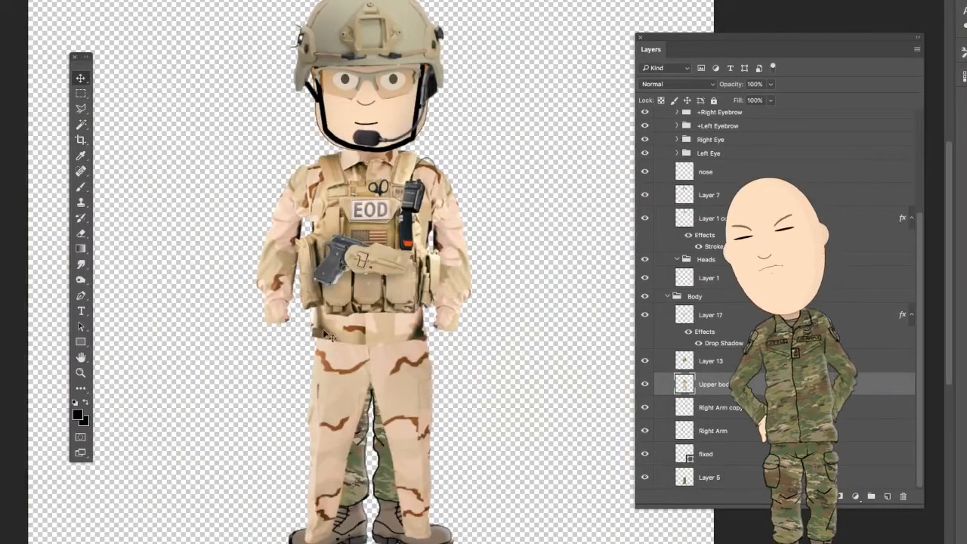
- Add a new layer directly above Upper body in the character document and paste the old paper texture into it
{"action": "left_click", "coordinate": [544, 437]}
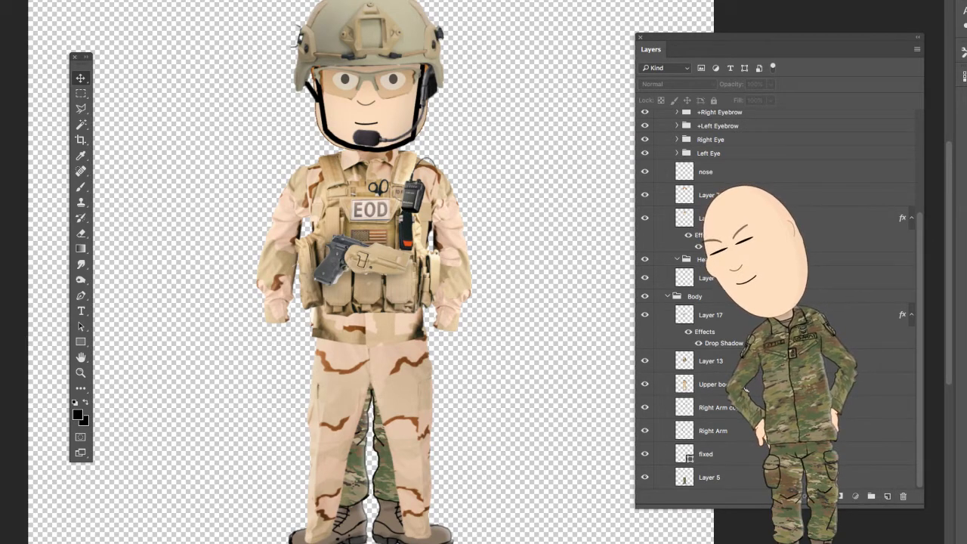
{"action": "key", "text": "ctrl+z"}
{"action": "left_click", "coordinate": [888, 497]}
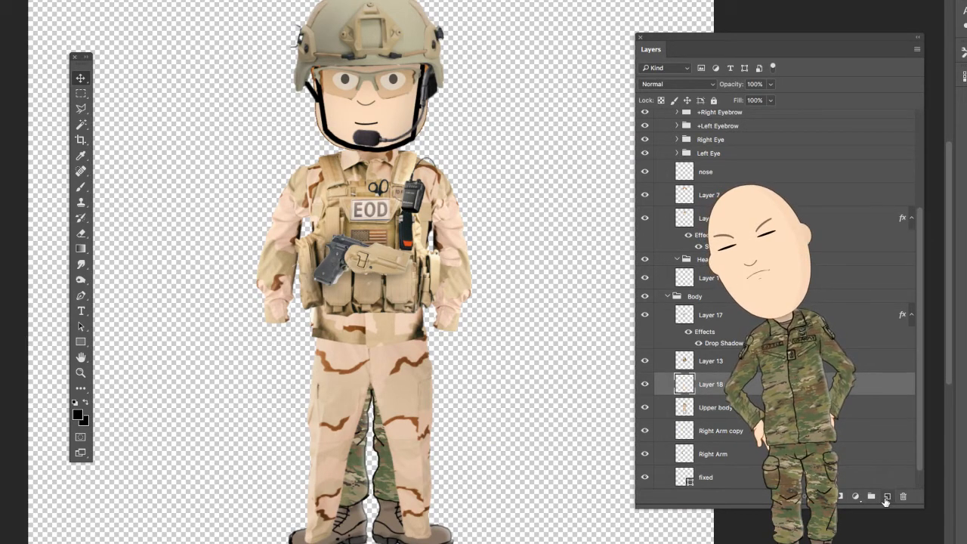
{"action": "key", "text": "ctrl+v"}
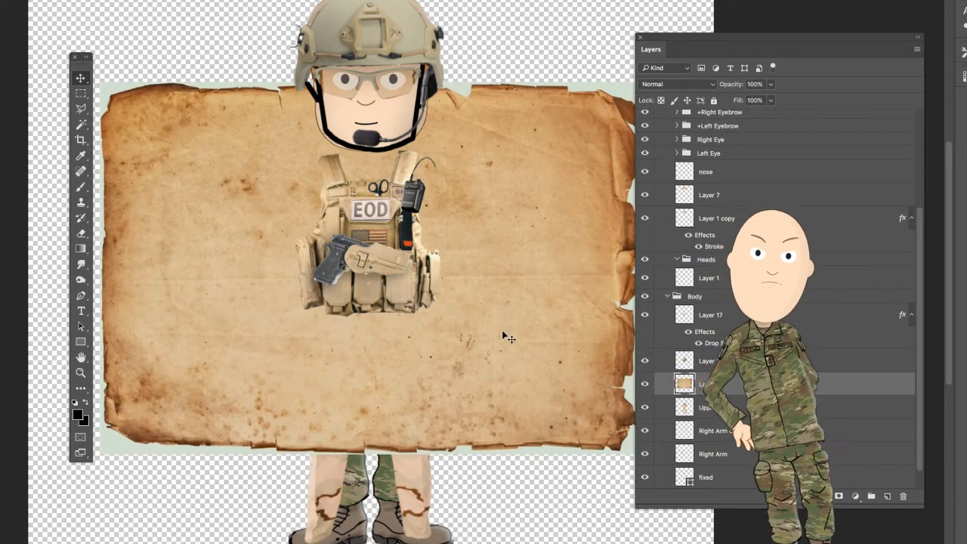
- Rotate the paper texture upright, scale it down and centre it over the soldier's body, and apply the transformation
{"action": "key", "text": "ctrl+t"}
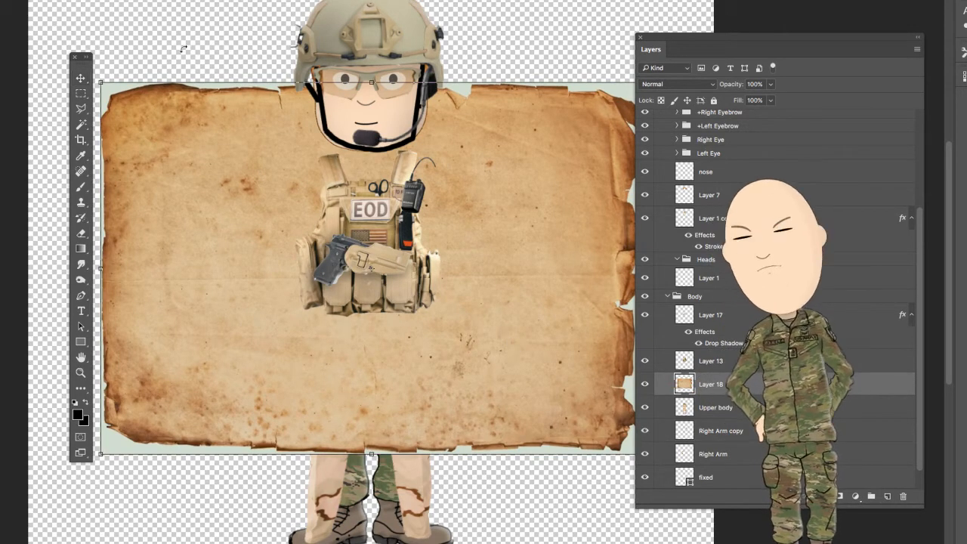
{"action": "left_click_drag", "start_coordinate": [135, 3], "coordinate": [113, 476]}
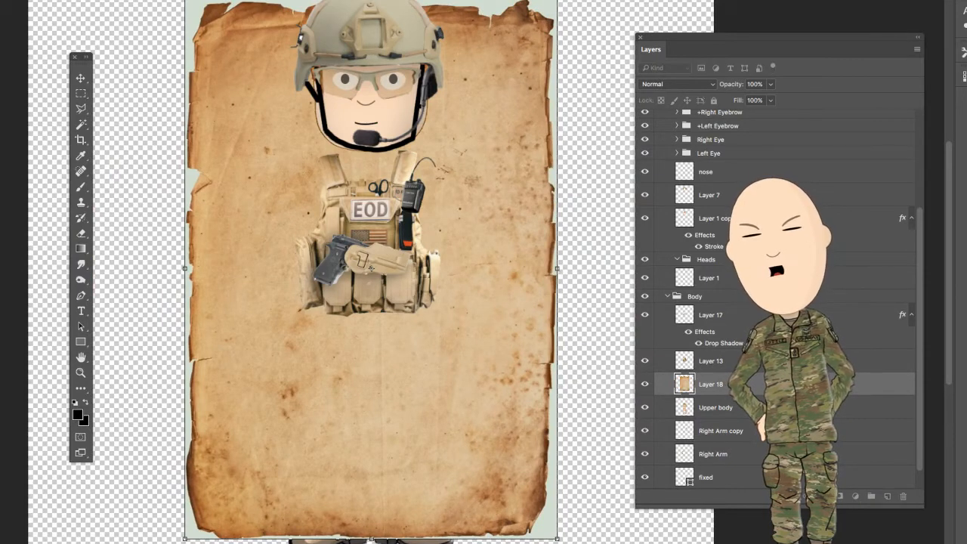
{"action": "left_click_drag", "start_coordinate": [555, 3], "coordinate": [488, 150]}
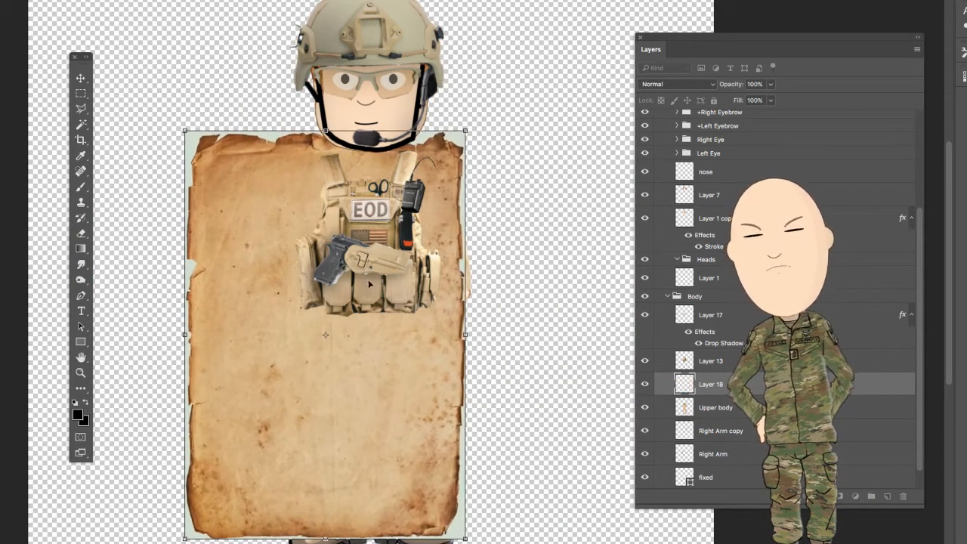
{"action": "left_click_drag", "start_coordinate": [335, 424], "coordinate": [381, 427]}
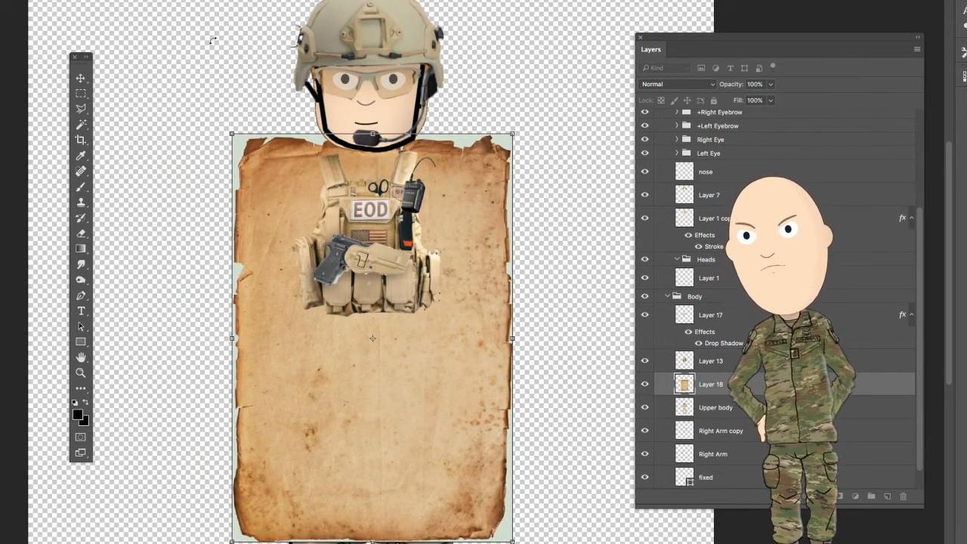
{"action": "left_click", "coordinate": [82, 79]}
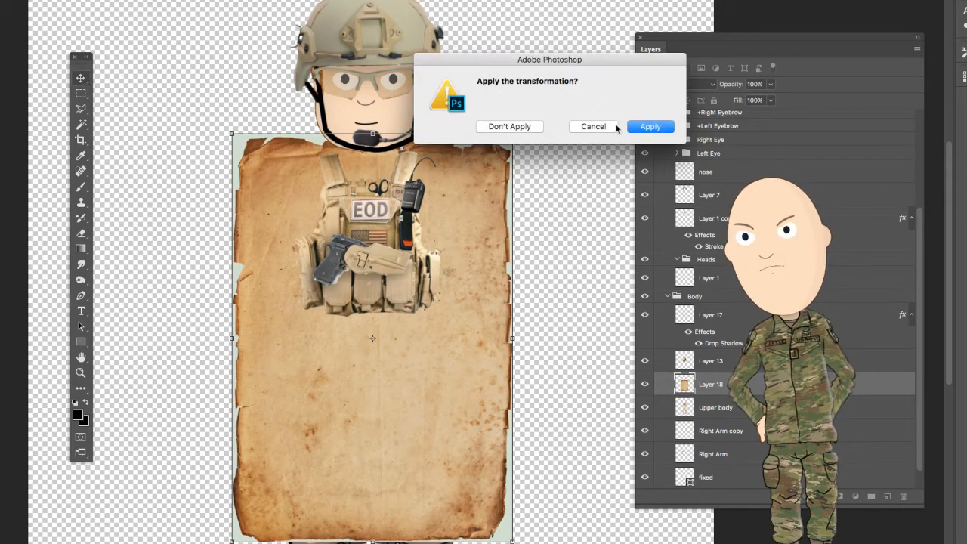
{"action": "left_click", "coordinate": [649, 127]}
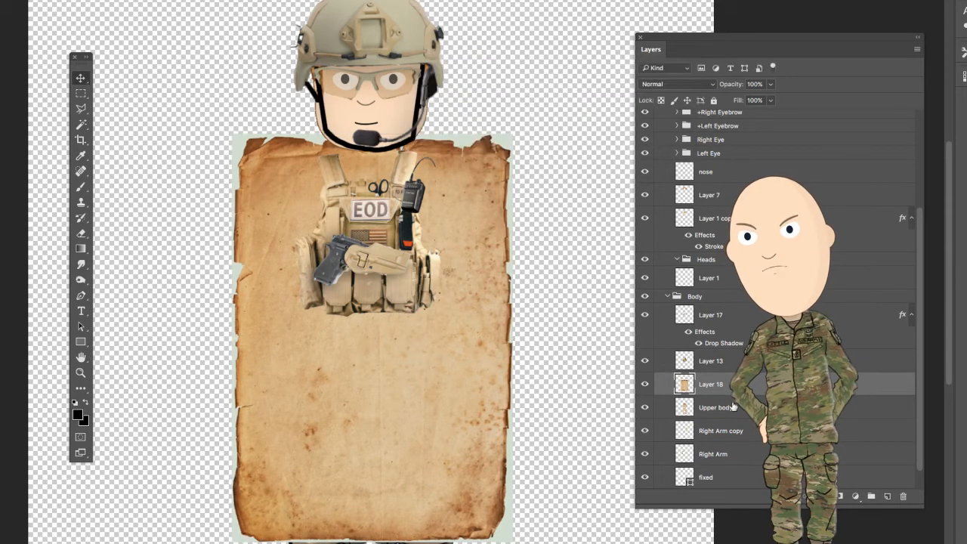
- Duplicate the paper texture's Layer 18, hide the duplicate, and select the original layer
{"action": "right_click", "coordinate": [750, 215]}
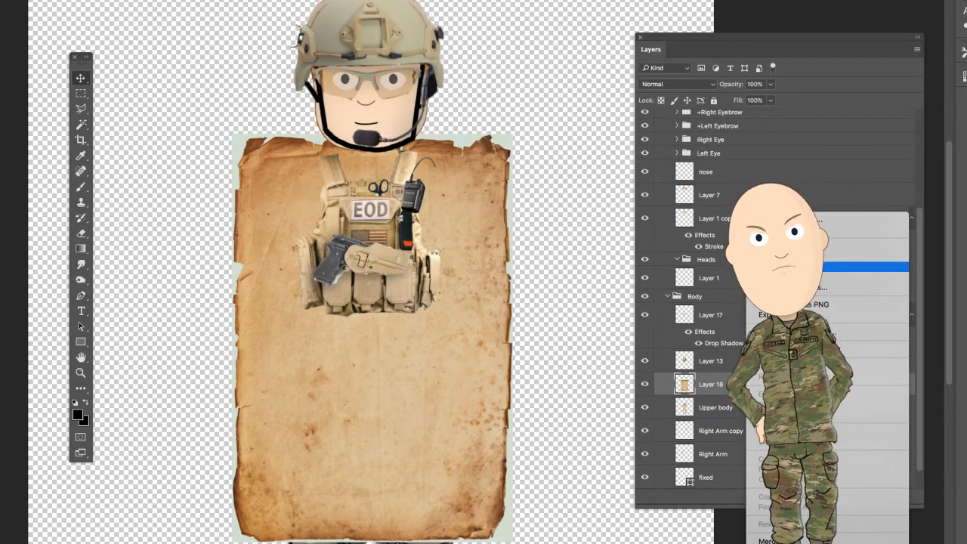
{"action": "left_click", "coordinate": [525, 268]}
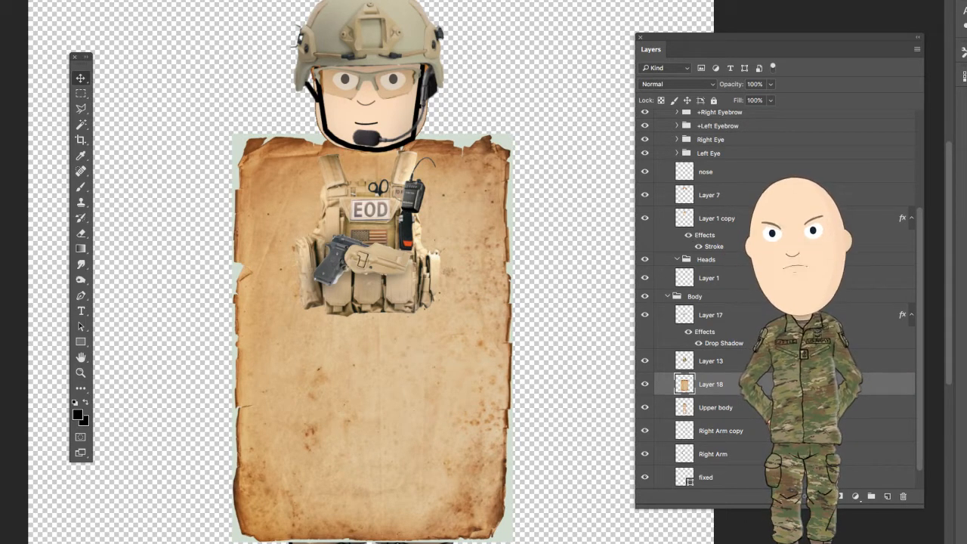
{"action": "key", "text": "ctrl+j"}
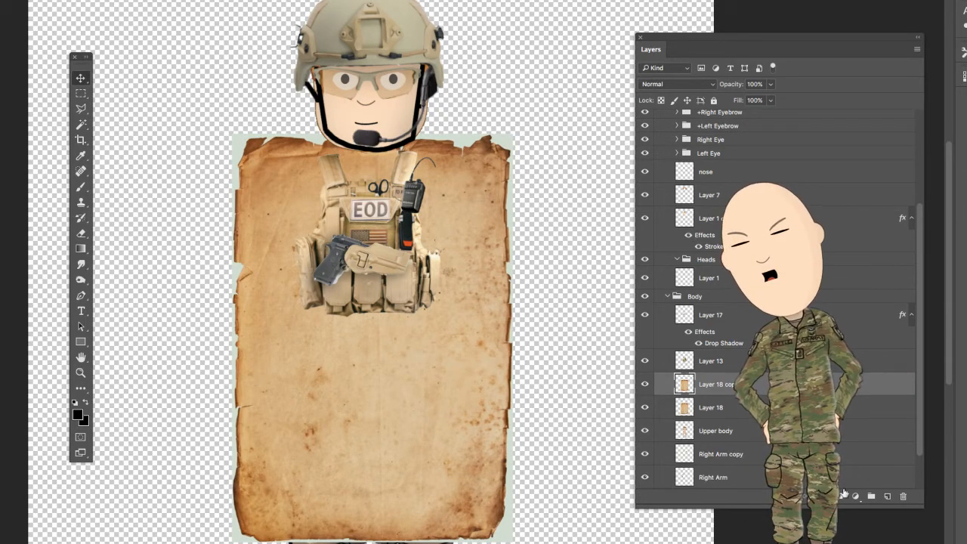
{"action": "left_click", "coordinate": [645, 385]}
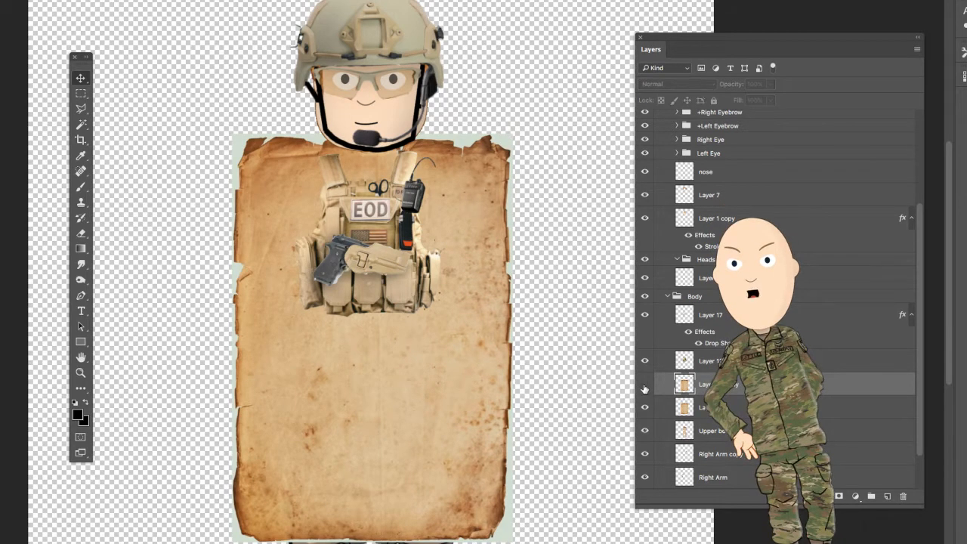
{"action": "left_click", "coordinate": [743, 412]}
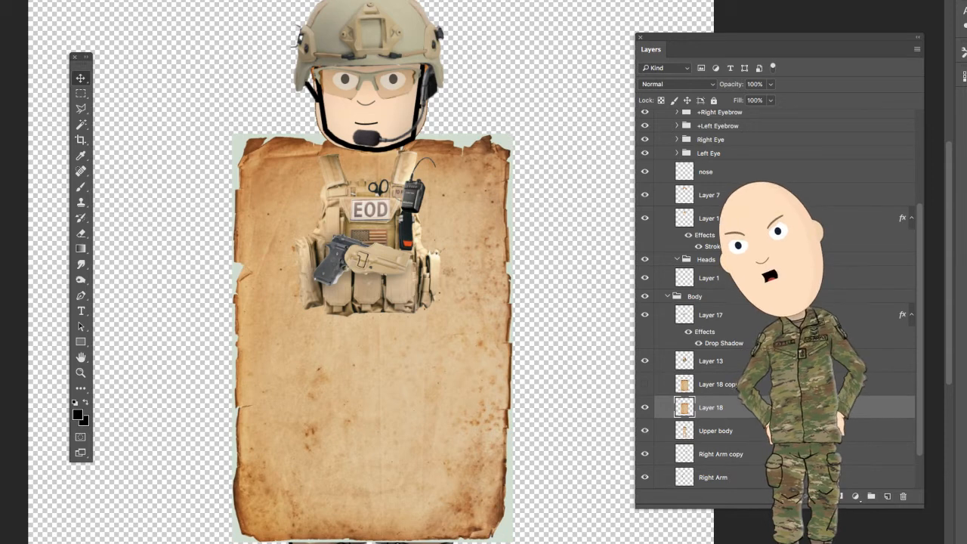
- Try the Multiply, Overlay, Soft Light and Screen blend modes on the paper texture in Layer 18
{"action": "left_click", "coordinate": [678, 85]}
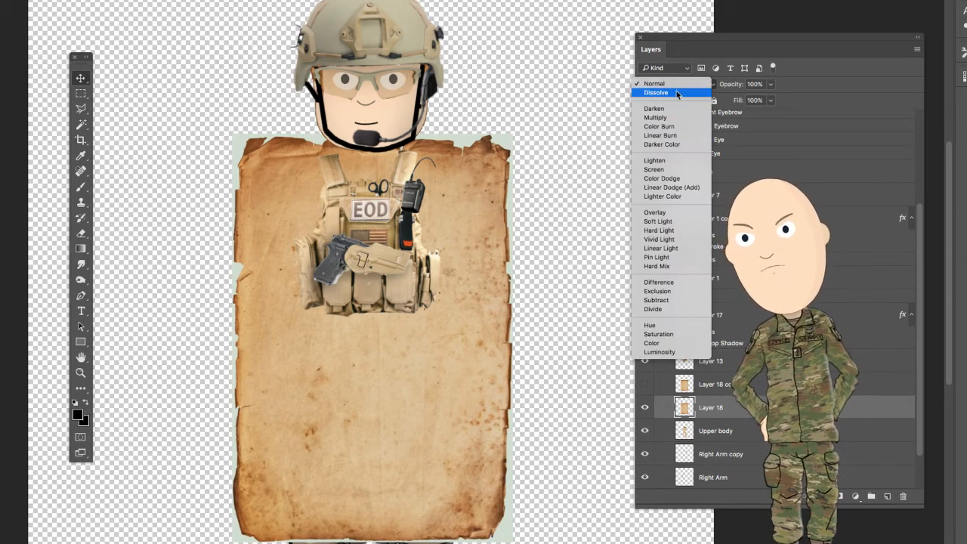
{"action": "left_click", "coordinate": [665, 119]}
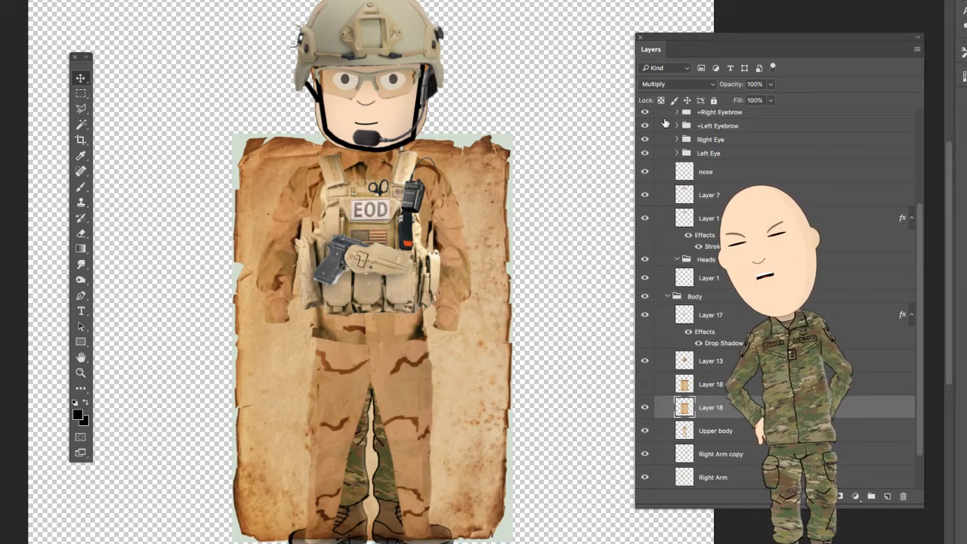
{"action": "left_click", "coordinate": [686, 86]}
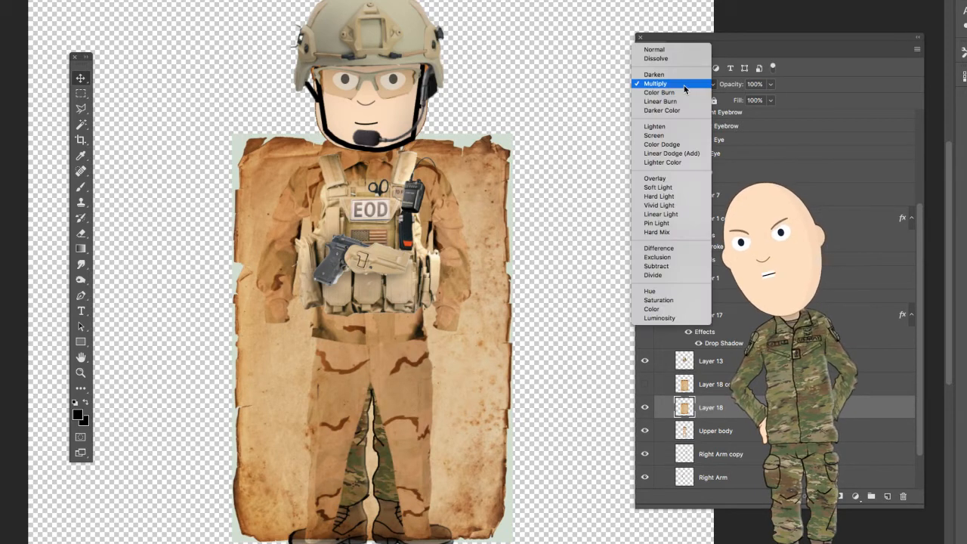
{"action": "left_click", "coordinate": [687, 180]}
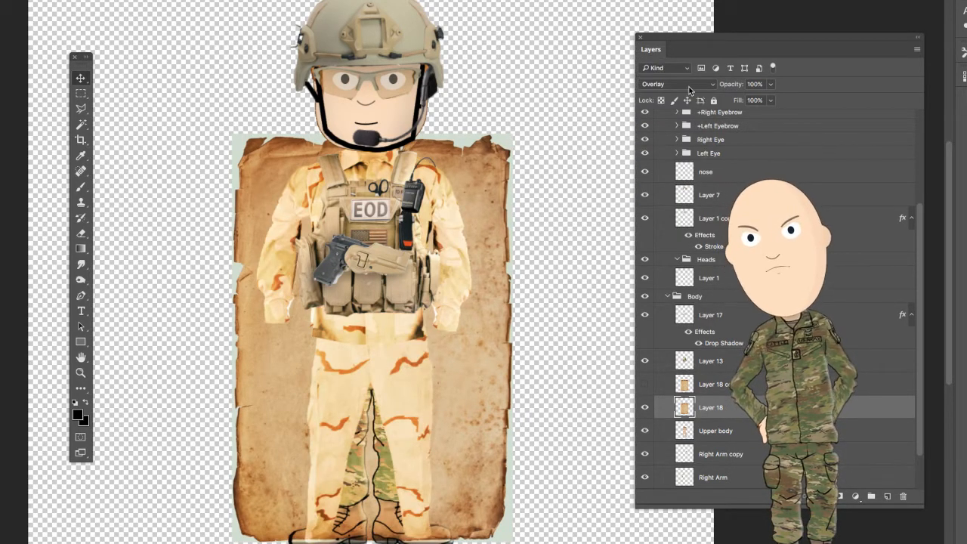
{"action": "left_click", "coordinate": [690, 89]}
{"action": "left_click", "coordinate": [684, 96]}
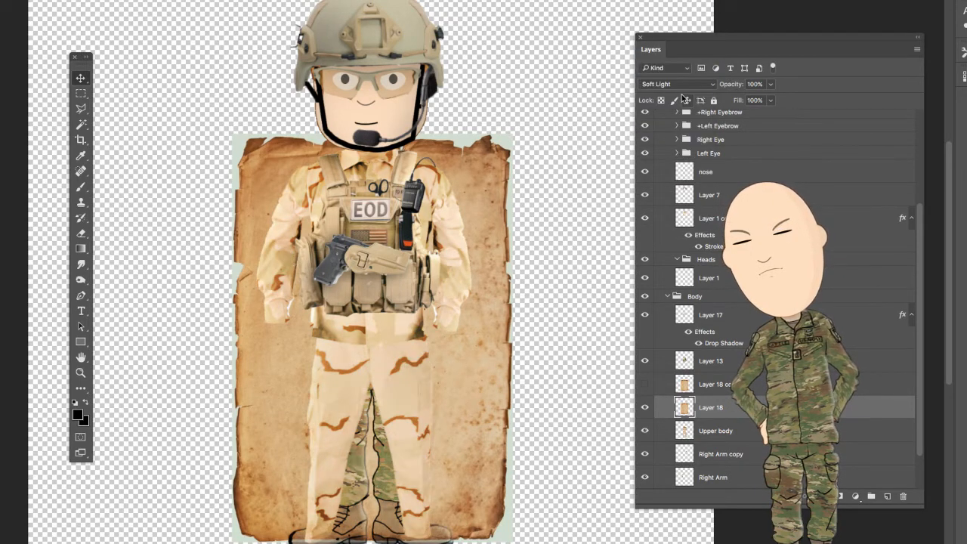
{"action": "left_click", "coordinate": [688, 88]}
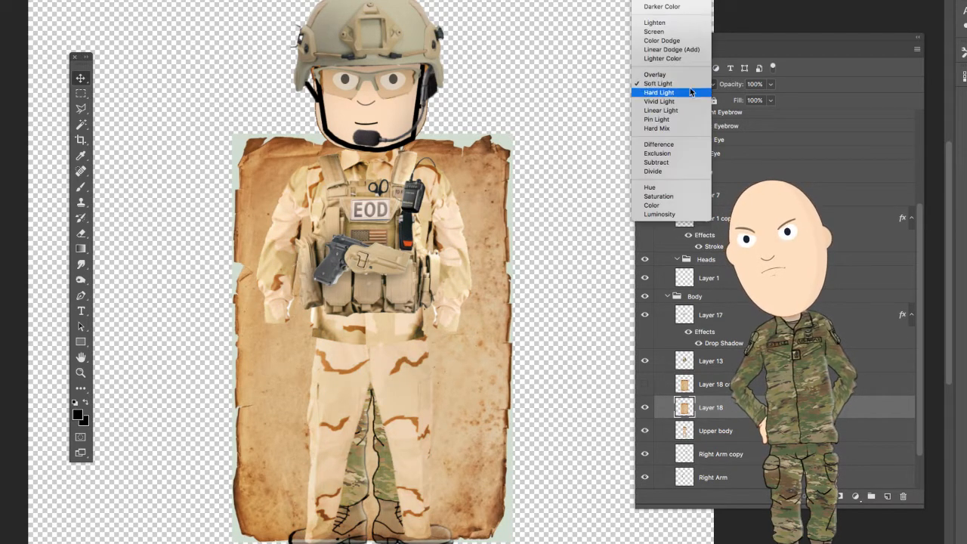
{"action": "left_click", "coordinate": [682, 34]}
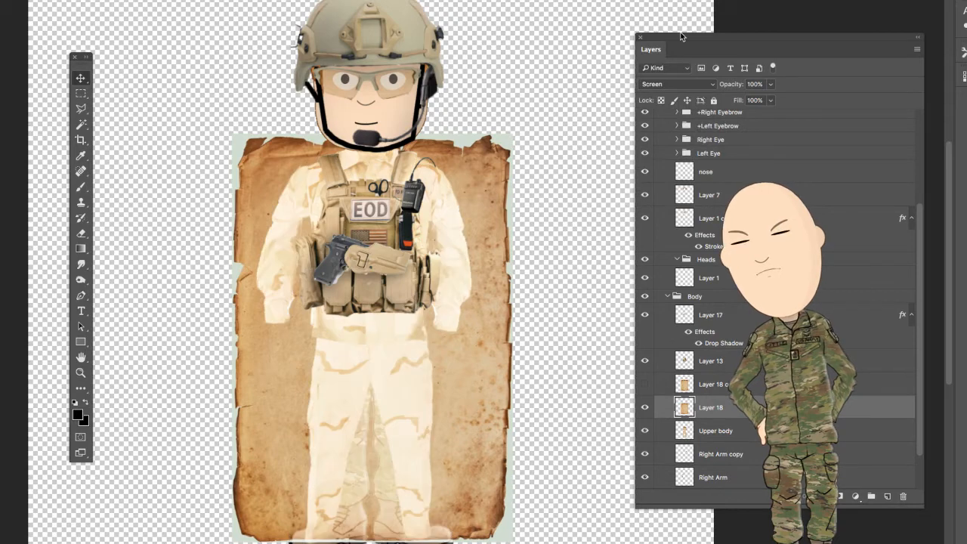
- Set Layer 18's blend mode to Color Burn and lower its opacity to 58%
{"action": "left_click", "coordinate": [691, 89]}
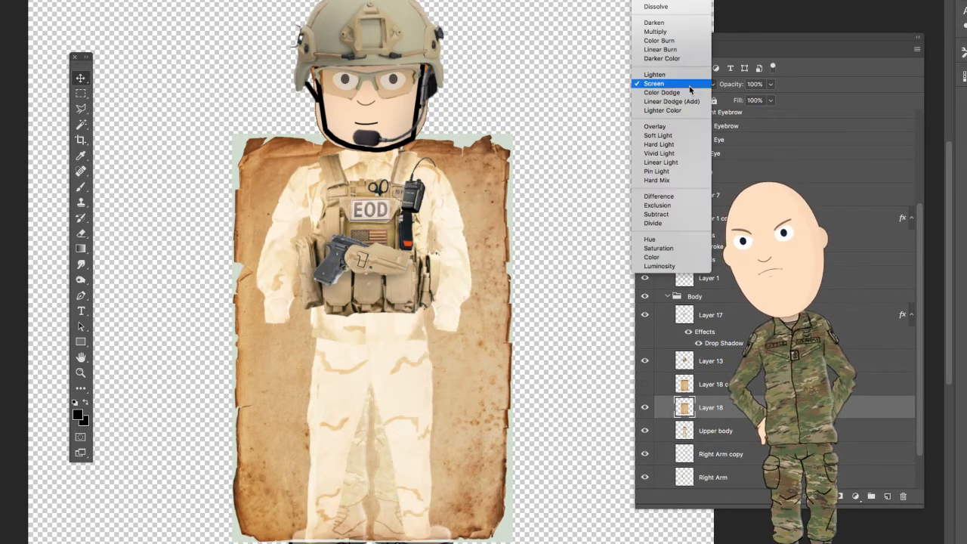
{"action": "left_click", "coordinate": [679, 41]}
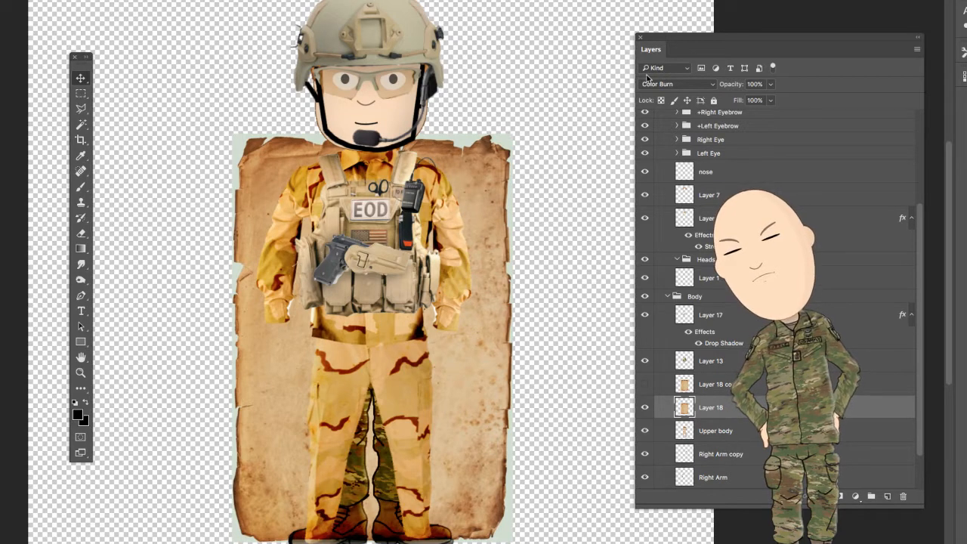
{"action": "left_click", "coordinate": [770, 100]}
{"action": "left_click", "coordinate": [738, 100]}
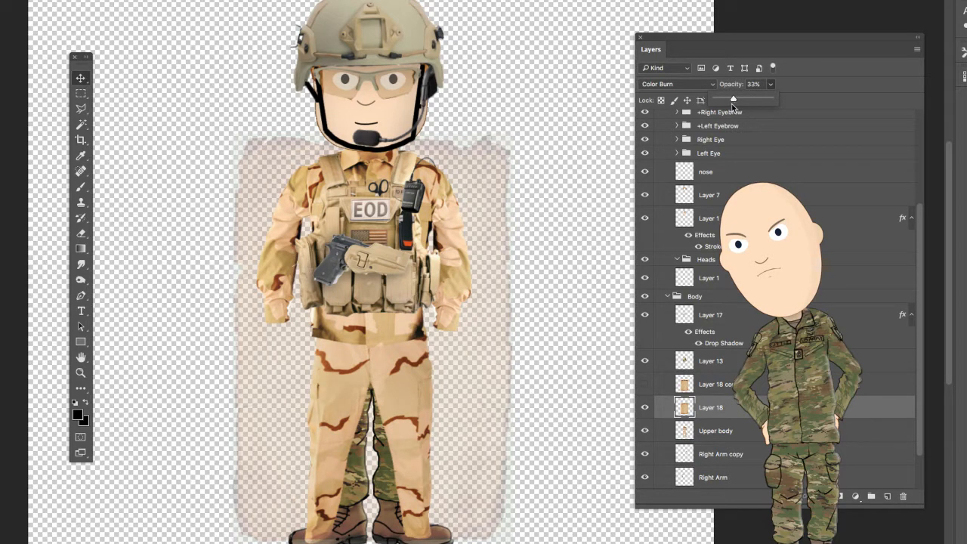
{"action": "left_click_drag", "start_coordinate": [731, 104], "coordinate": [744, 106]}
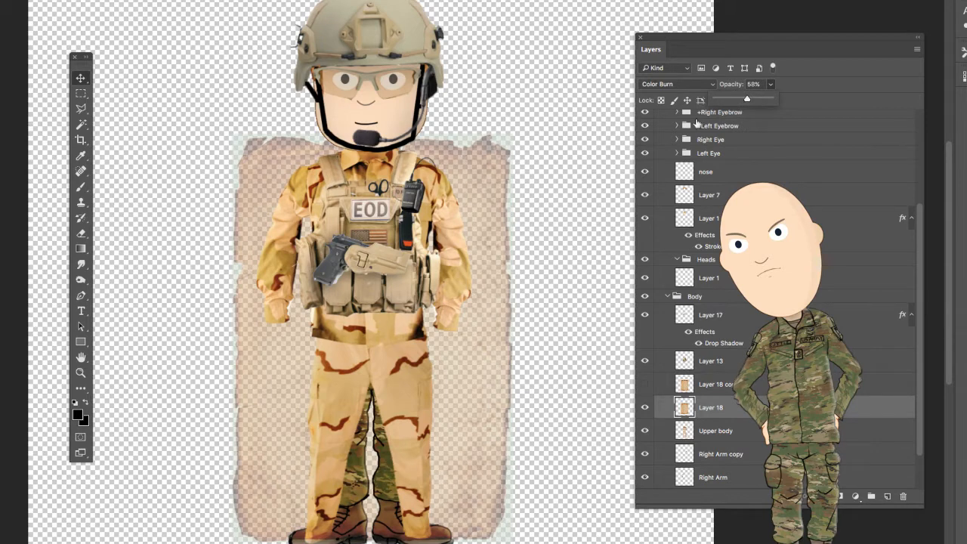
{"action": "left_click", "coordinate": [780, 129]}
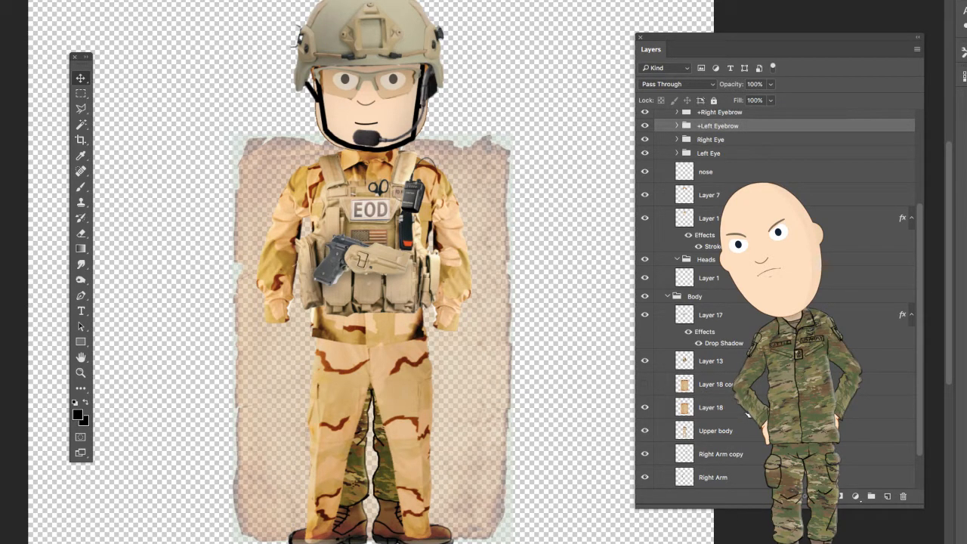
- Change Layer 18's blend mode to Overlay and toggle its visibility to compare the uniform with and without the texture
{"action": "left_click", "coordinate": [745, 408]}
{"action": "left_click", "coordinate": [679, 89]}
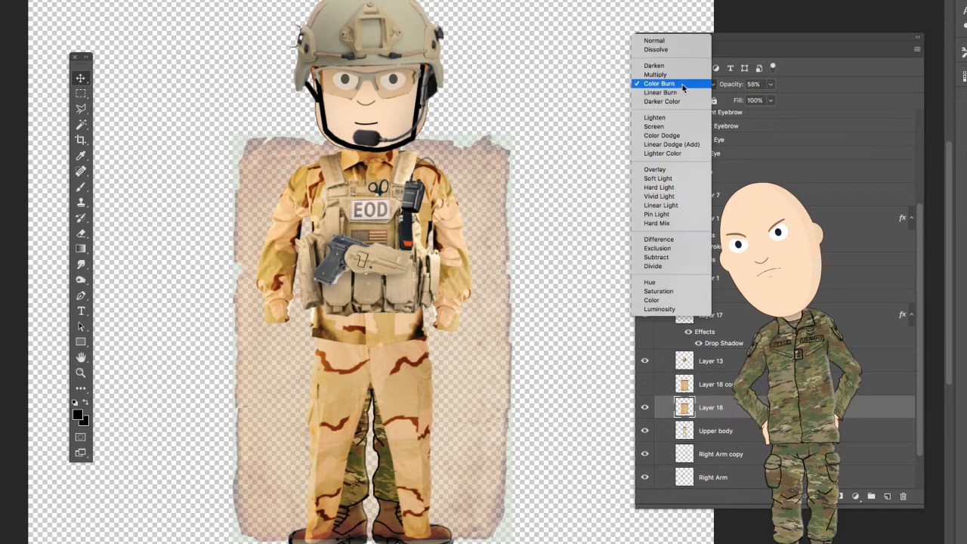
{"action": "left_click", "coordinate": [683, 171]}
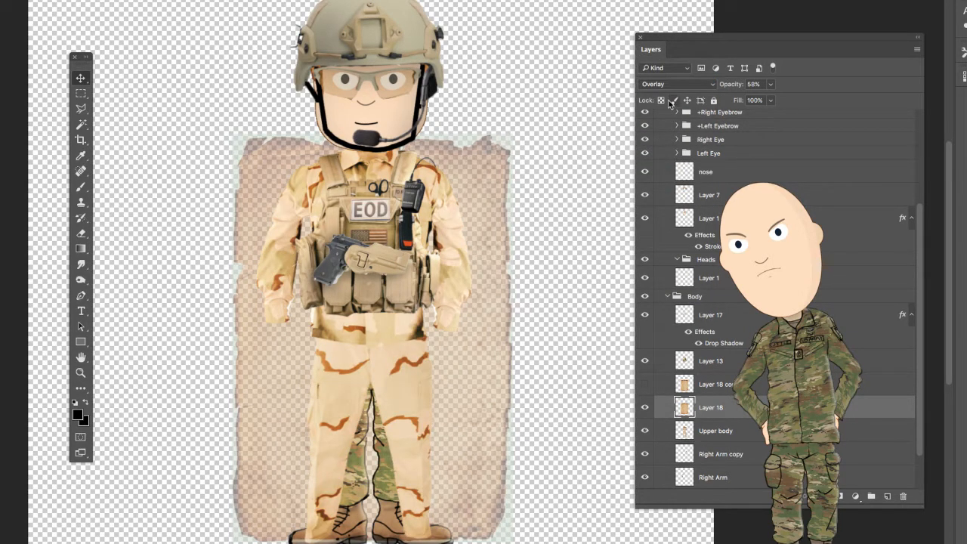
{"action": "left_click", "coordinate": [645, 409]}
{"action": "left_click", "coordinate": [645, 410]}
{"action": "left_click", "coordinate": [645, 410]}
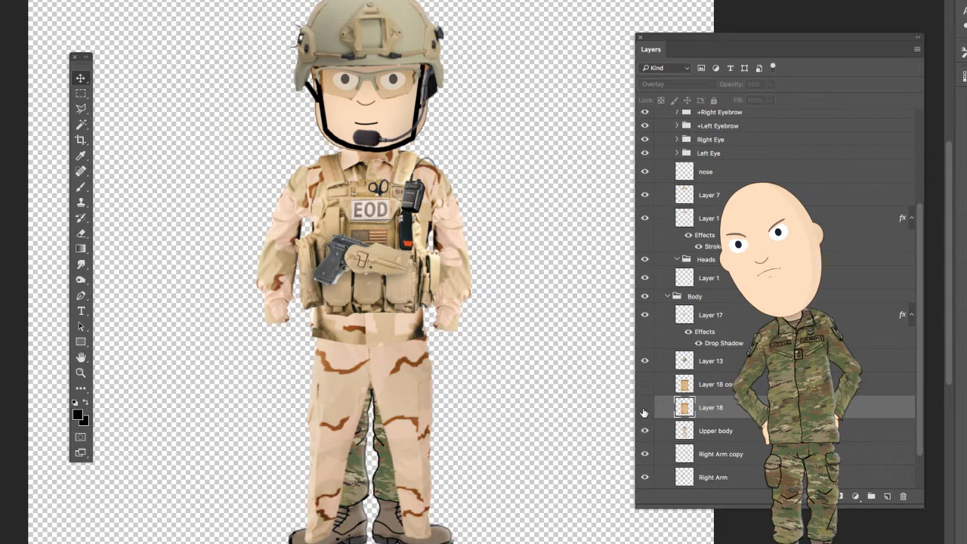
- Darken the Upper body layer with the Burn tool along the jacket below the vest and around the shoulders and side
{"action": "left_click", "coordinate": [752, 433]}
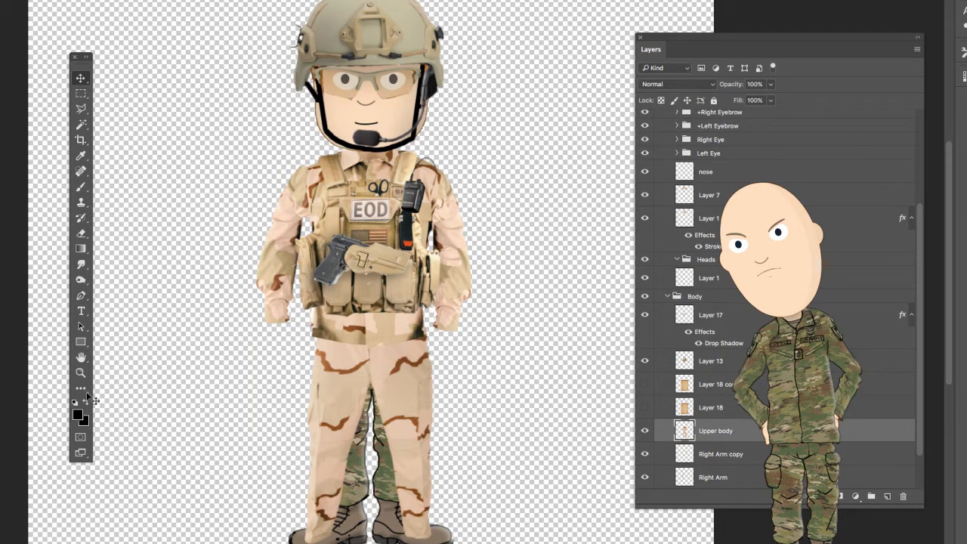
{"action": "left_click", "coordinate": [81, 282]}
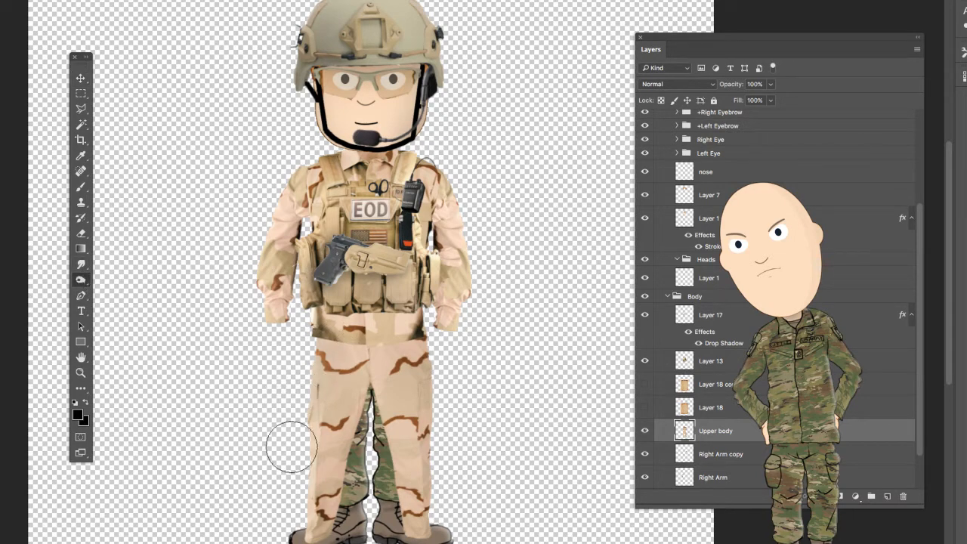
{"action": "left_click_drag", "start_coordinate": [347, 324], "coordinate": [402, 330]}
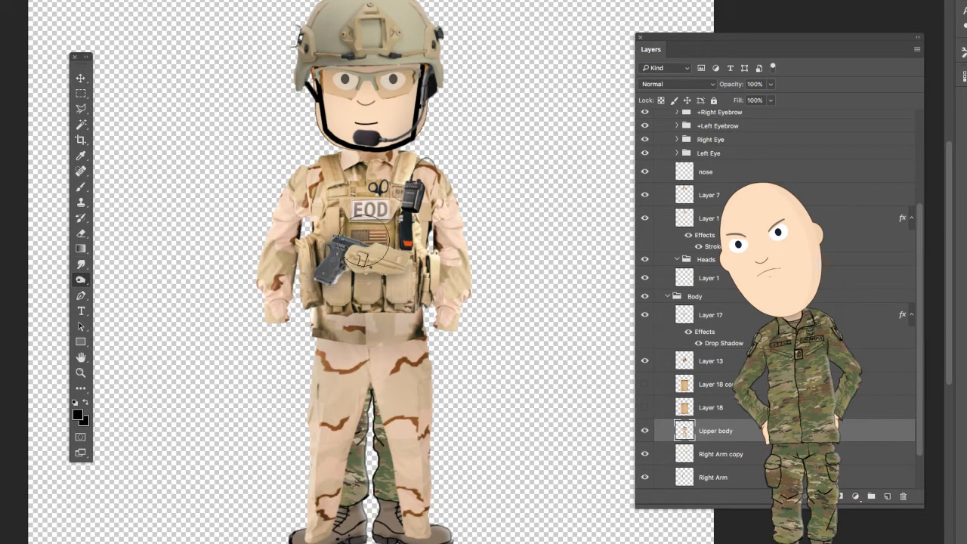
{"action": "left_click_drag", "start_coordinate": [317, 192], "coordinate": [321, 198]}
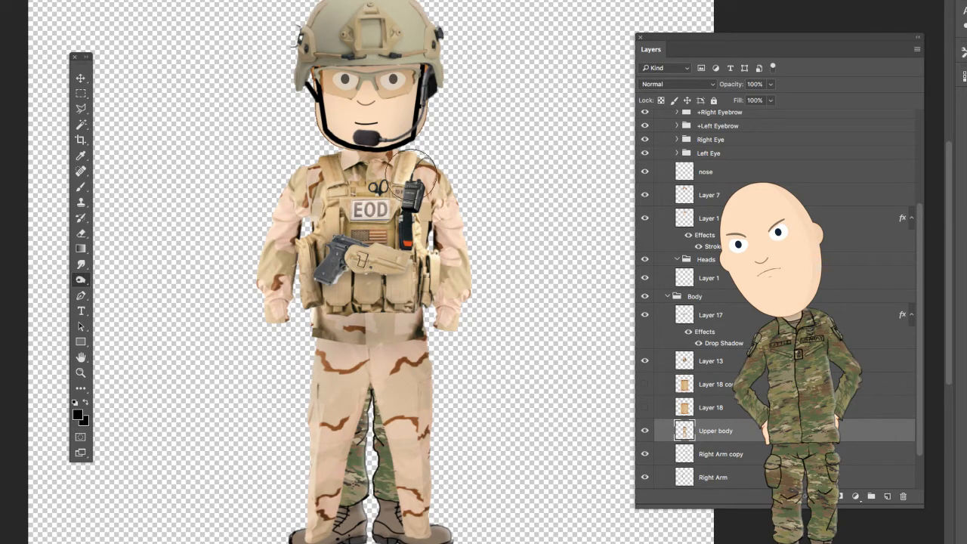
{"action": "left_click", "coordinate": [428, 225]}
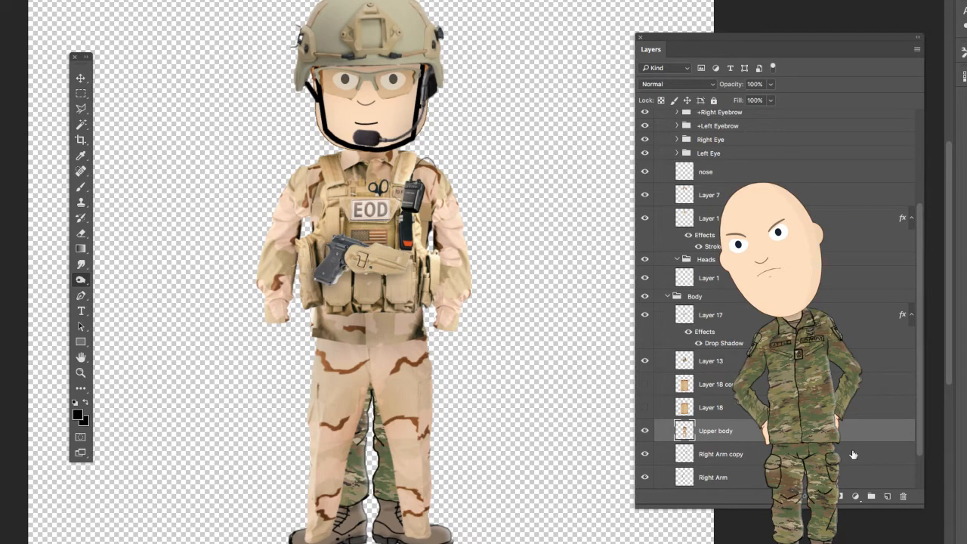
- Erase the old green camouflage trousers showing between the desert trouser legs on Layer 5, keeping the boots
{"action": "scroll", "coordinate": [763, 457], "scroll_direction": "up", "scroll_amount": 5}
{"action": "scroll", "coordinate": [763, 458], "scroll_direction": "down", "scroll_amount": 5}
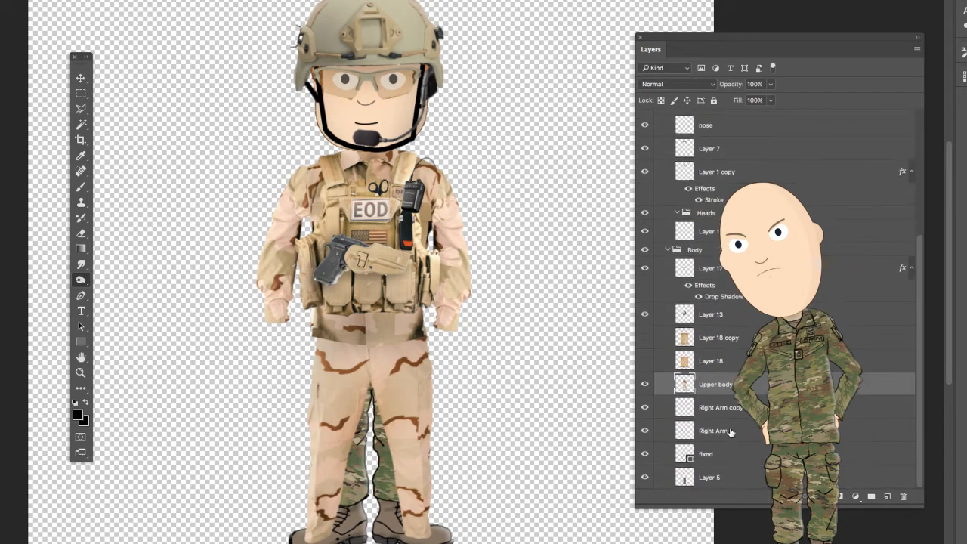
{"action": "left_click", "coordinate": [749, 478]}
{"action": "key", "text": "e"}
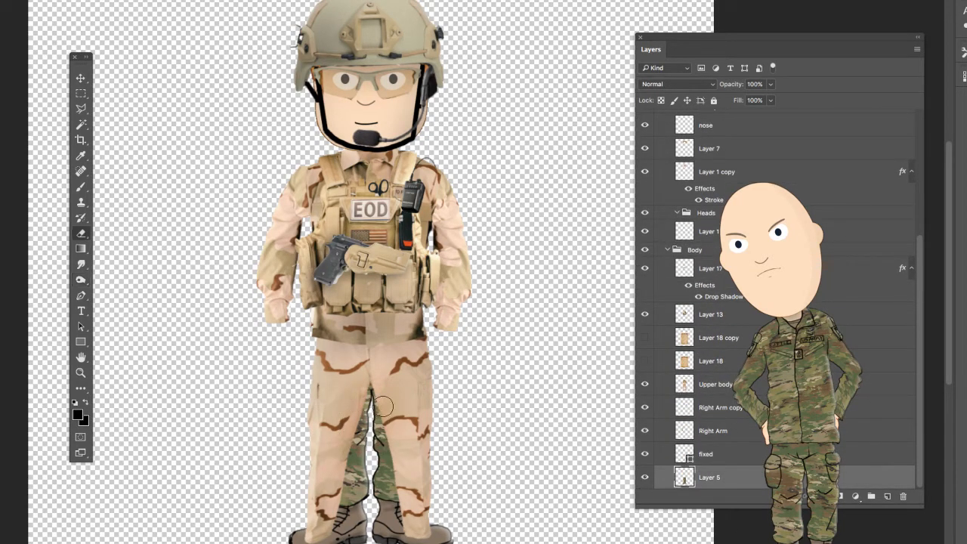
{"action": "mouse_move", "coordinate": [373, 407]}
{"action": "left_mouse_down"}
{"action": "mouse_move", "coordinate": [337, 424]}
{"action": "mouse_move", "coordinate": [345, 445]}
{"action": "mouse_move", "coordinate": [449, 463]}
{"action": "mouse_move", "coordinate": [402, 478]}
{"action": "mouse_move", "coordinate": [351, 467]}
{"action": "mouse_move", "coordinate": [421, 481]}
{"action": "mouse_move", "coordinate": [331, 495]}
{"action": "mouse_move", "coordinate": [431, 489]}
{"action": "left_mouse_up"}
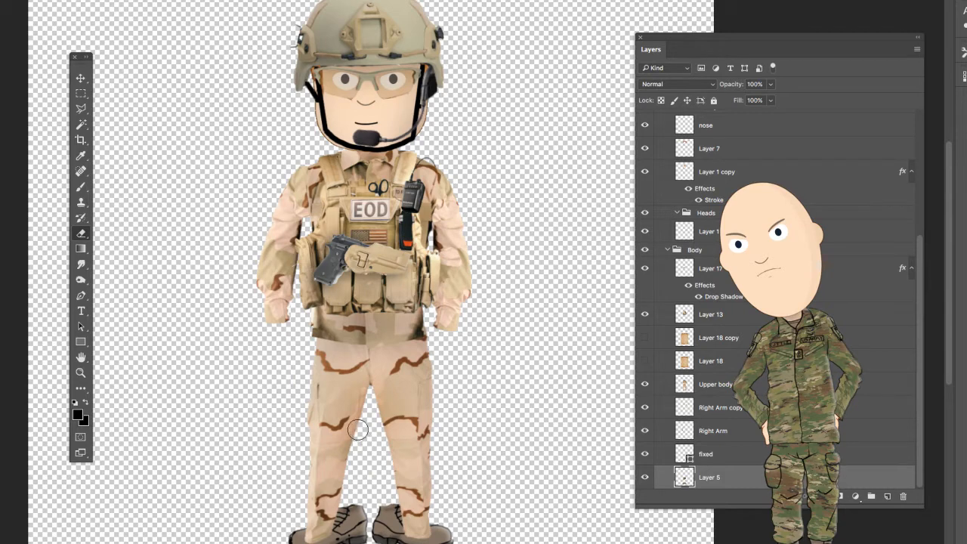
{"action": "key", "text": "bracketright"}
{"action": "key", "text": "bracketright"}
{"action": "key", "text": "bracketright"}
{"action": "key", "text": "bracketright"}
{"action": "key", "text": "bracketright"}
{"action": "key", "text": "bracketright"}
{"action": "key", "text": "bracketright"}
{"action": "key", "text": "bracketright"}
{"action": "key", "text": "bracketright"}
{"action": "key", "text": "bracketright"}
{"action": "key", "text": "bracketright"}
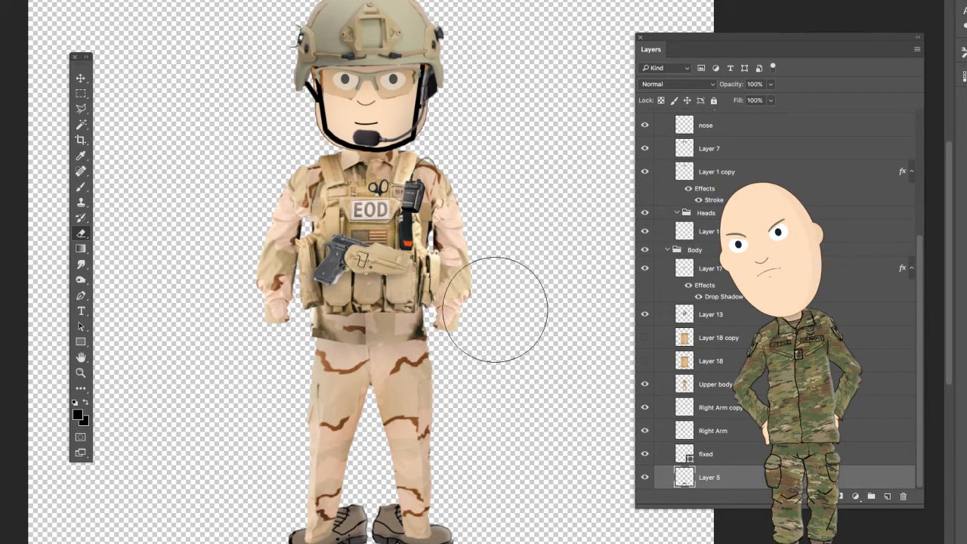
- Delete the two hidden paper texture layers, Layer 18 and Layer 18 copy
{"action": "left_click", "coordinate": [779, 338]}
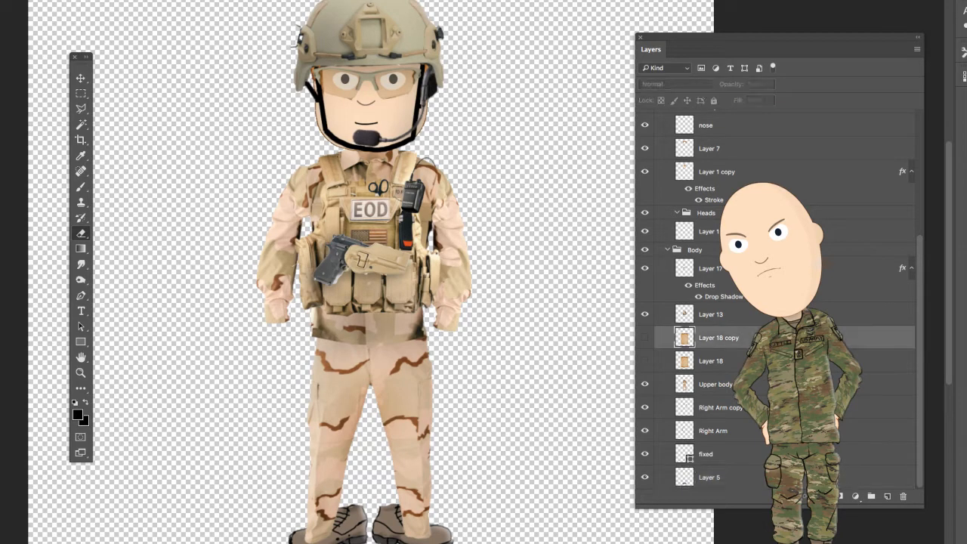
{"action": "left_click", "coordinate": [779, 362], "text": "shift"}
{"action": "left_click_drag", "start_coordinate": [778, 361], "coordinate": [904, 496]}
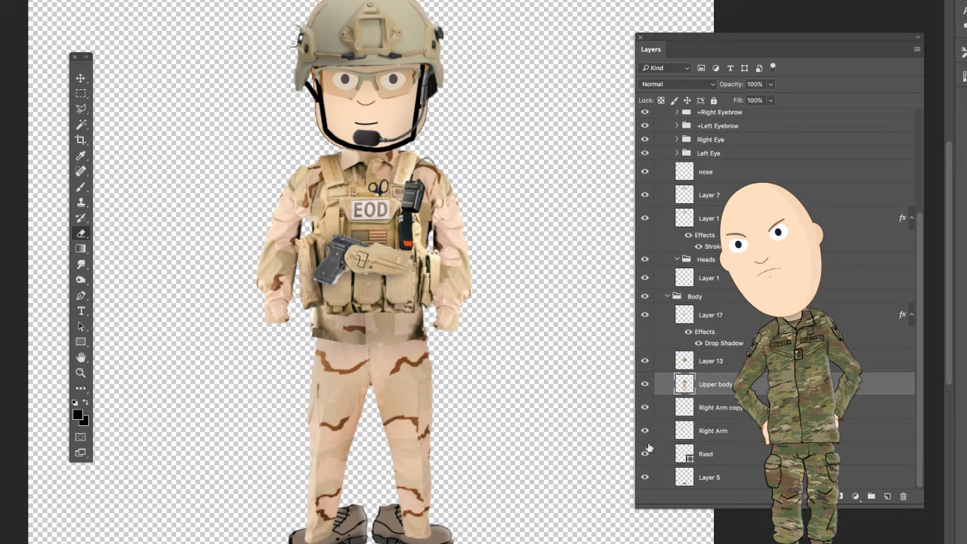
- Rotate the Right Arm copy layer slightly outward from the body around a pivot at the shoulder and apply the transformation
{"action": "left_click", "coordinate": [749, 408]}
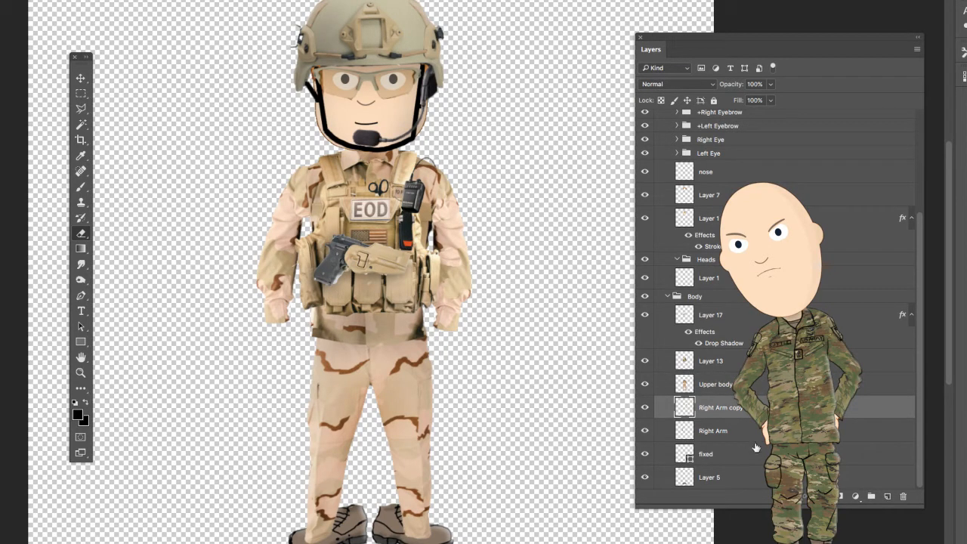
{"action": "key", "text": "ctrl+t"}
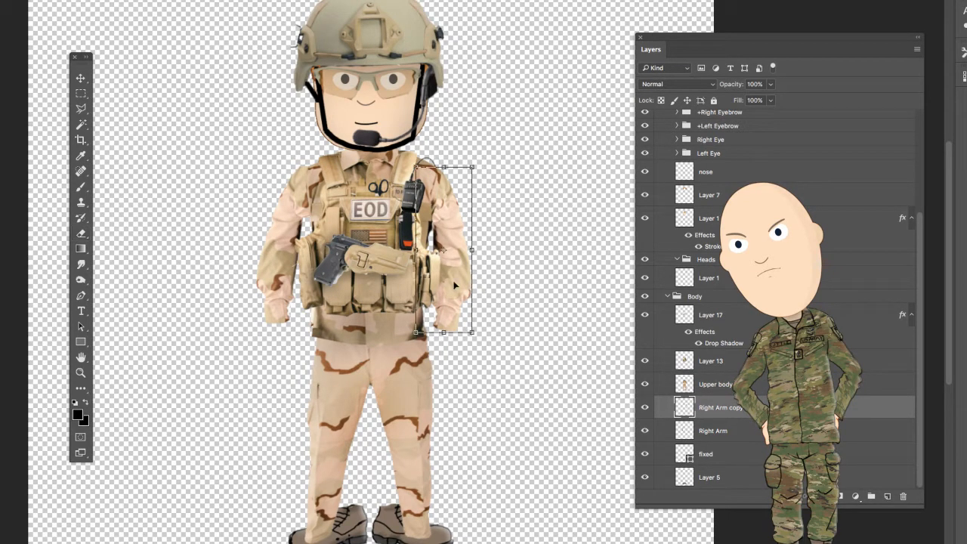
{"action": "left_click_drag", "start_coordinate": [444, 250], "coordinate": [438, 178]}
{"action": "left_click_drag", "start_coordinate": [531, 241], "coordinate": [598, 243]}
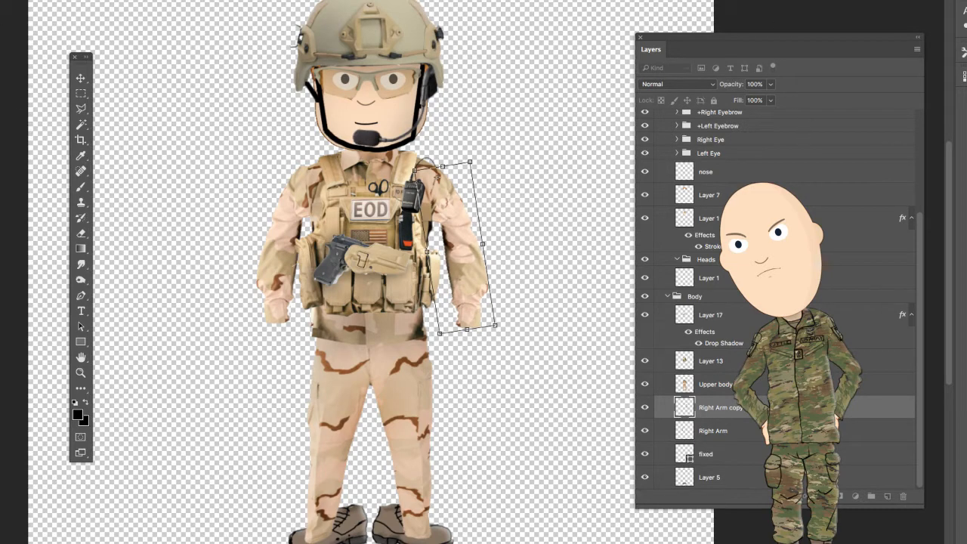
{"action": "left_click", "coordinate": [81, 94]}
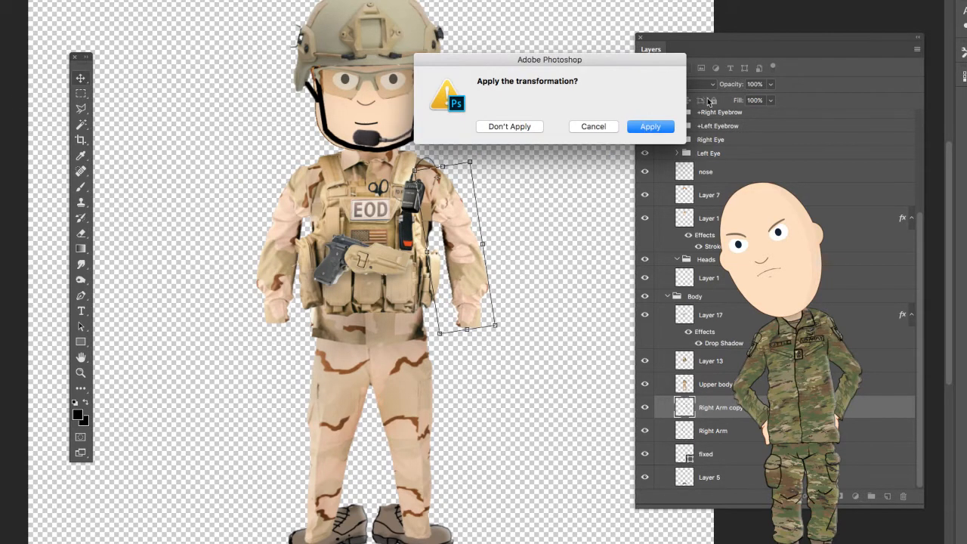
{"action": "left_click", "coordinate": [634, 131]}
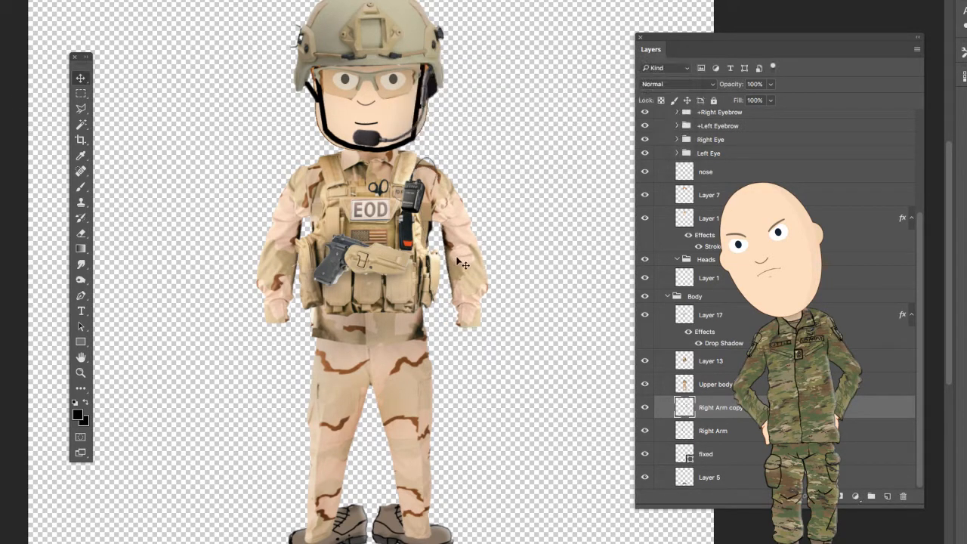
- Rotate the Right Arm layer slightly outward from the body around its shoulder pivot and apply the transformation
{"action": "left_click", "coordinate": [748, 435]}
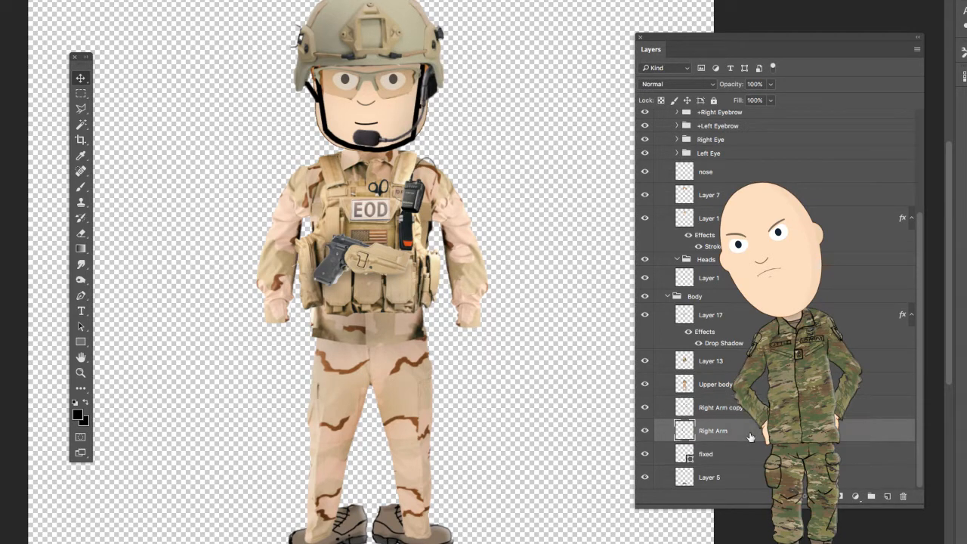
{"action": "key", "text": "ctrl+t"}
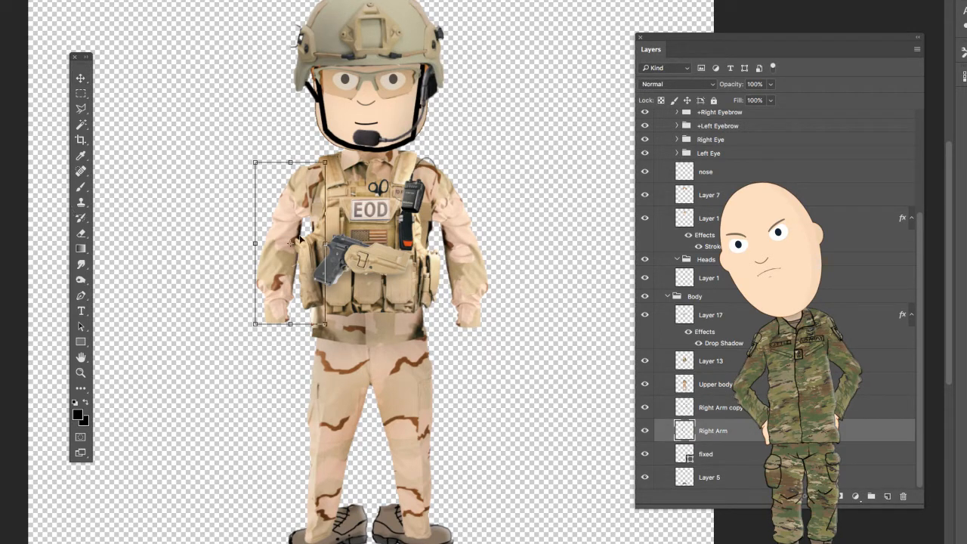
{"action": "left_click_drag", "start_coordinate": [293, 246], "coordinate": [303, 178]}
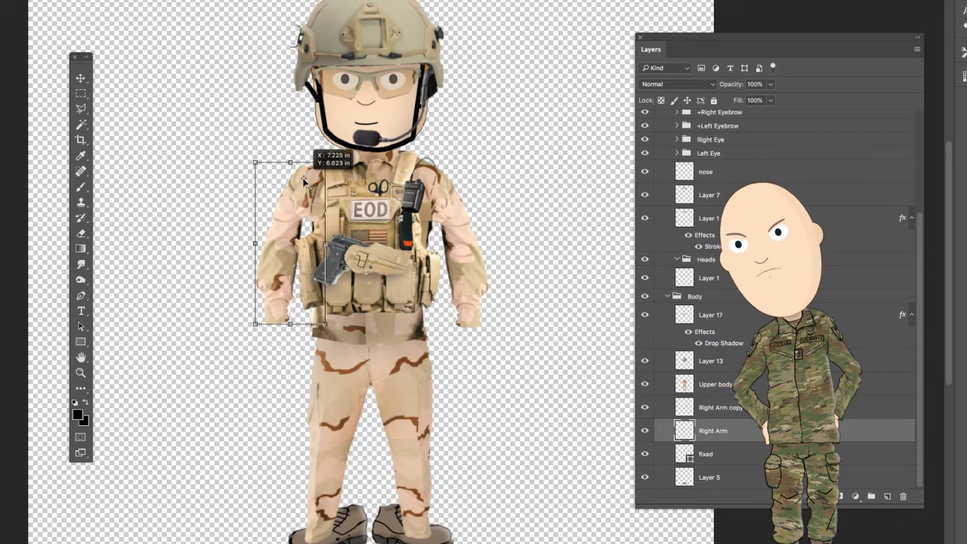
{"action": "left_click_drag", "start_coordinate": [181, 264], "coordinate": [166, 245]}
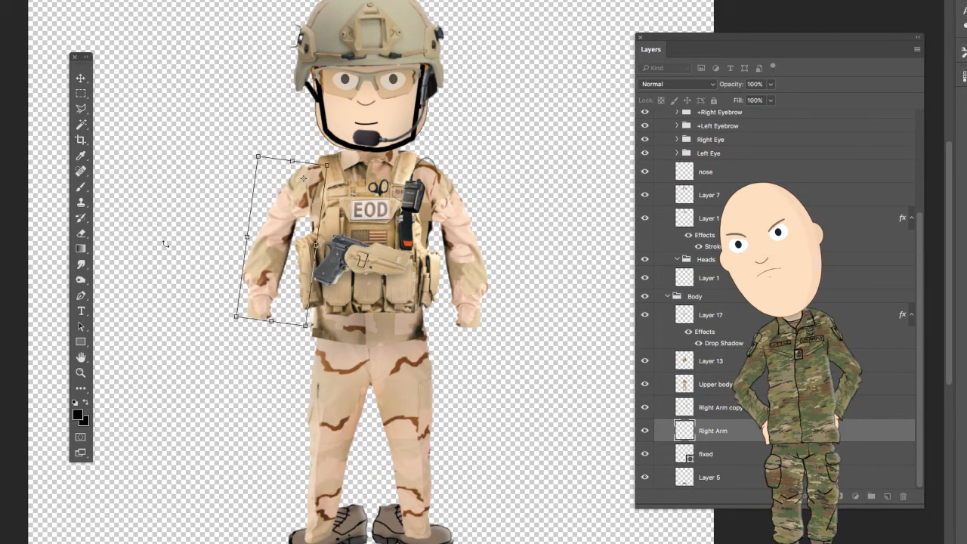
{"action": "left_click", "coordinate": [80, 78]}
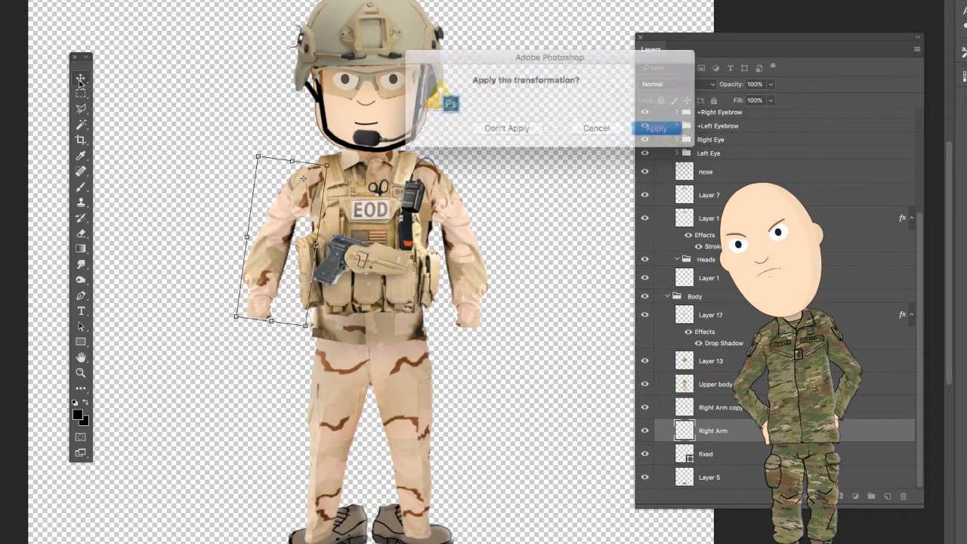
{"action": "left_click", "coordinate": [652, 127]}
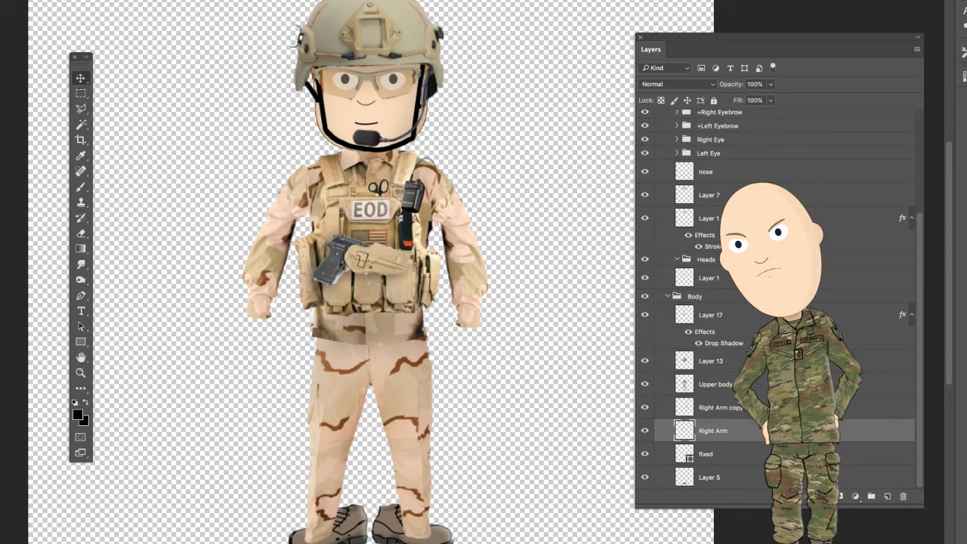
- Switch to the birthday-hat soldier document and expand its Body and +Left Arm groups to reach the Hands layers
{"action": "left_click", "coordinate": [0, 0]}
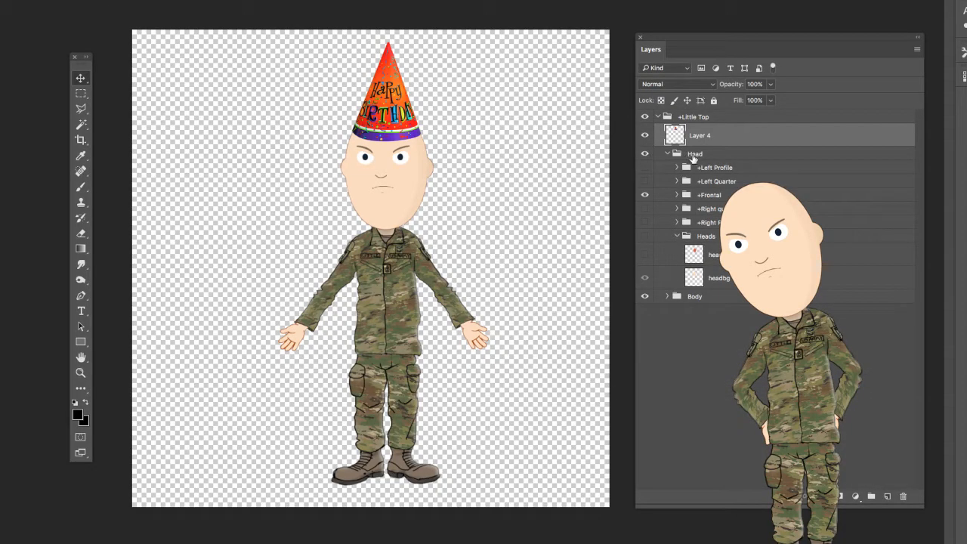
{"action": "left_click", "coordinate": [669, 297]}
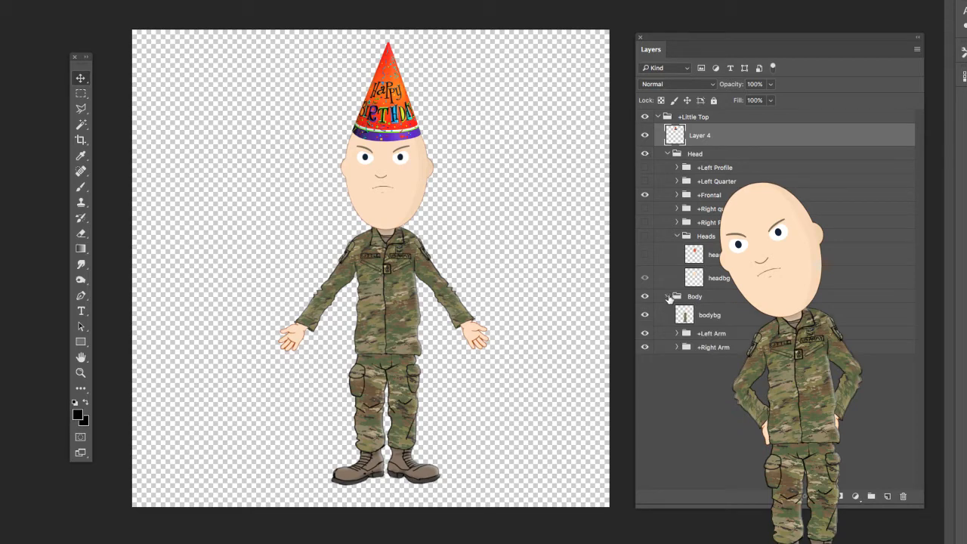
{"action": "left_click", "coordinate": [677, 335]}
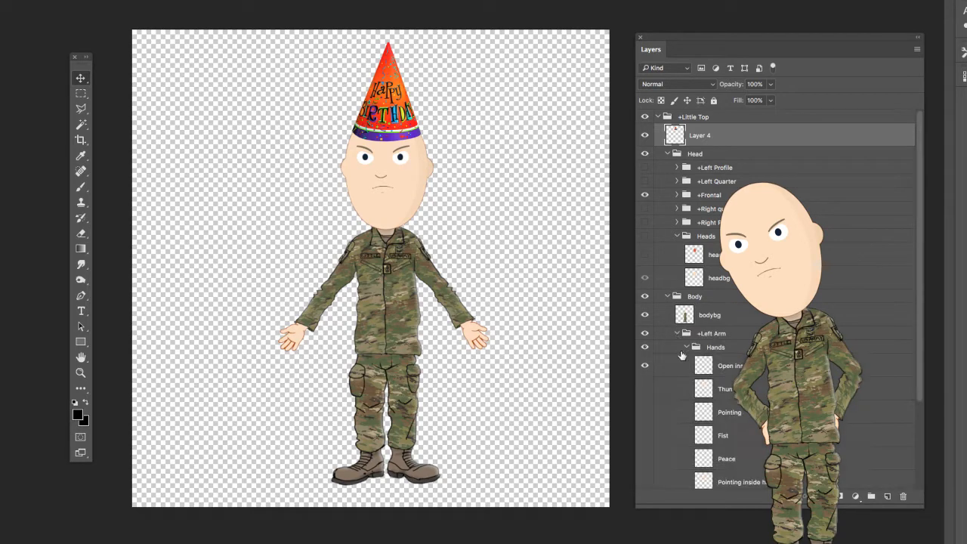
{"action": "left_click", "coordinate": [645, 367]}
{"action": "left_click", "coordinate": [645, 368]}
{"action": "left_click", "coordinate": [81, 372]}
{"action": "left_click", "coordinate": [514, 346]}
{"action": "left_click", "coordinate": [466, 353]}
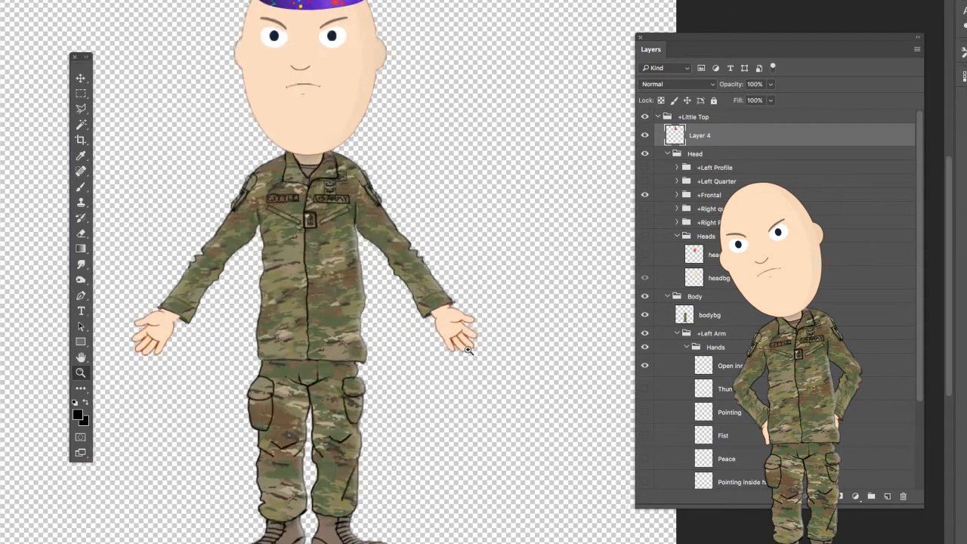
- Hide the open hand and preview the thumbs-up, Pointing, Fist and Peace hand layers one at a time
{"action": "left_click", "coordinate": [646, 368]}
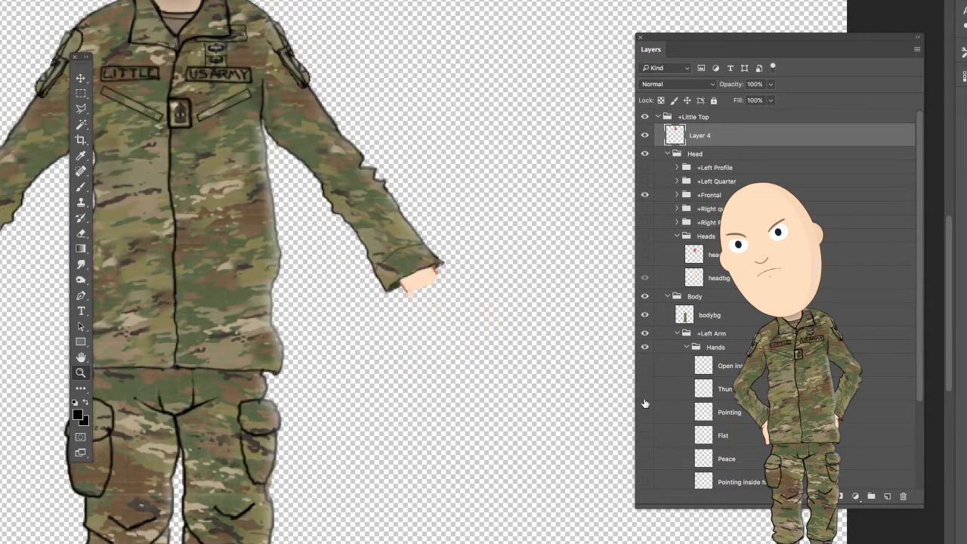
{"action": "left_click", "coordinate": [645, 390]}
{"action": "left_click", "coordinate": [645, 390]}
{"action": "left_click", "coordinate": [645, 412]}
{"action": "left_click", "coordinate": [644, 435]}
{"action": "left_click", "coordinate": [644, 436]}
{"action": "left_click", "coordinate": [645, 459]}
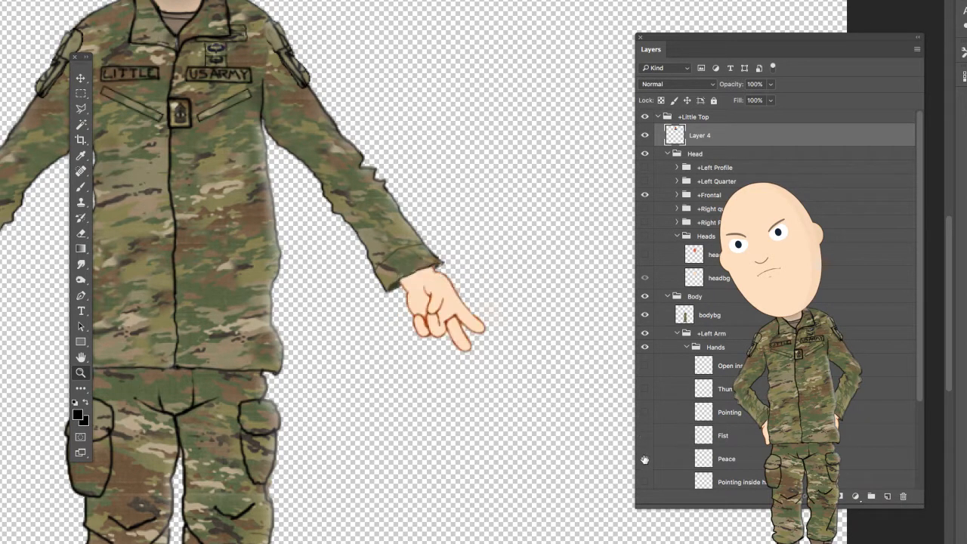
{"action": "left_click", "coordinate": [645, 460]}
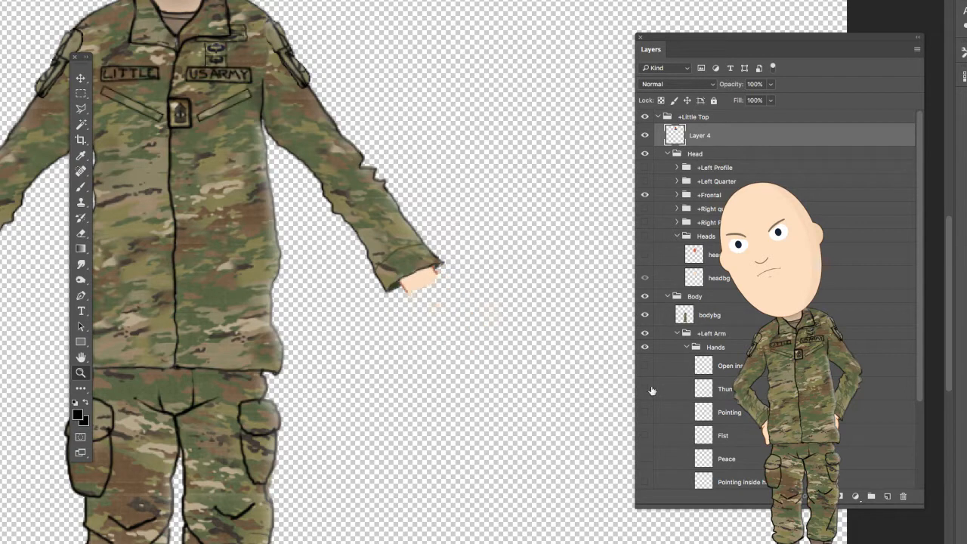
- Copy the collapsed Hands group from the +Left Arm group into the EOD soldier document, above the Right Arm layer
{"action": "left_click", "coordinate": [687, 347]}
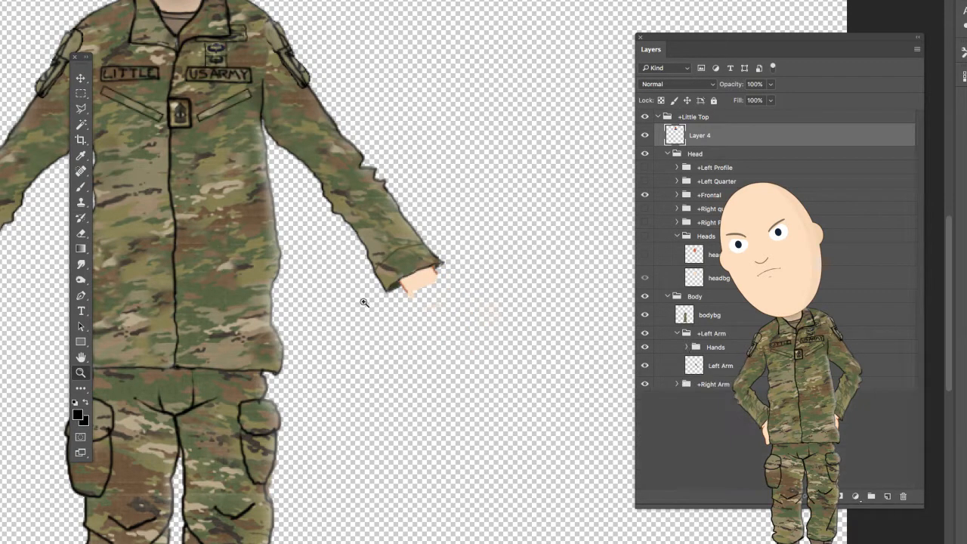
{"action": "left_click", "coordinate": [724, 348]}
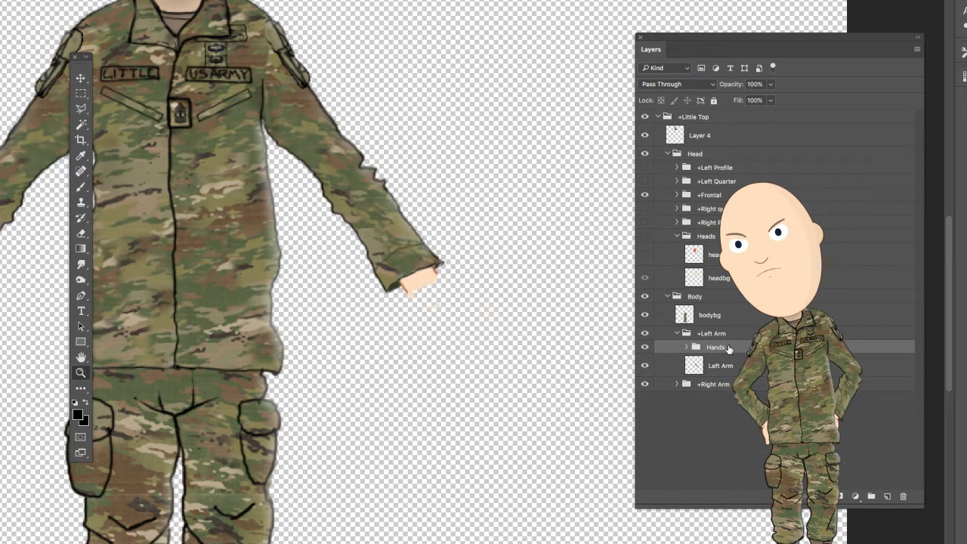
{"action": "left_click_drag", "start_coordinate": [729, 349], "coordinate": [574, 227]}
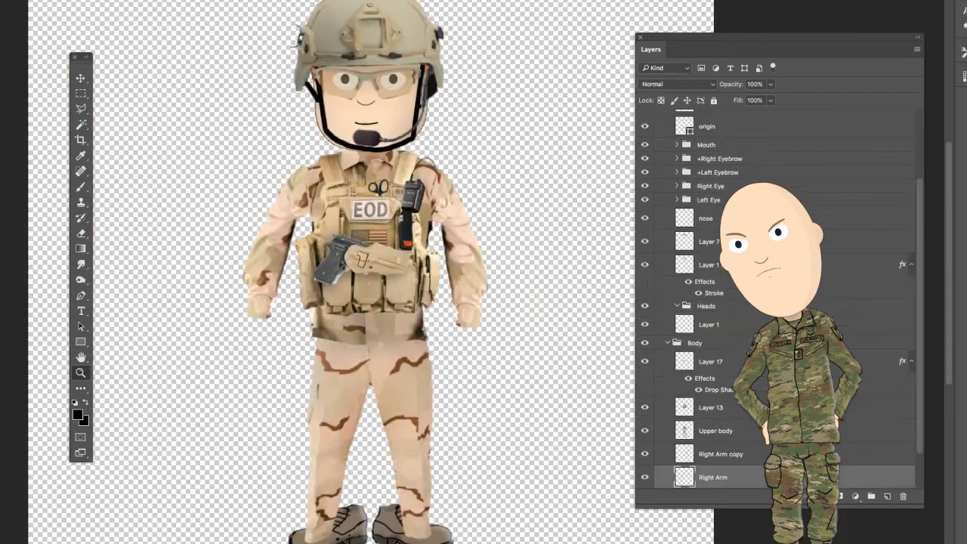
{"action": "left_click_drag", "start_coordinate": [574, 227], "coordinate": [493, 352]}
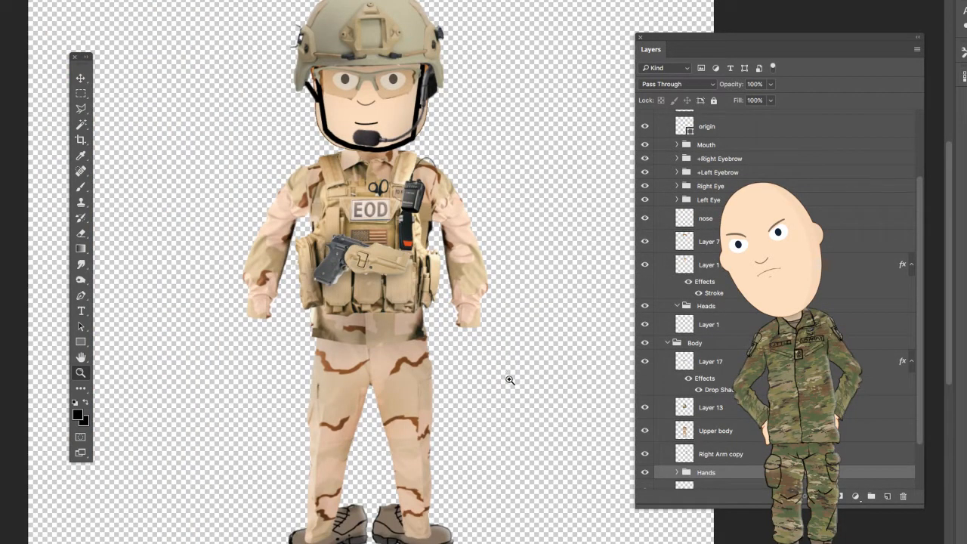
{"action": "scroll", "coordinate": [697, 409], "scroll_direction": "down", "scroll_amount": 3}
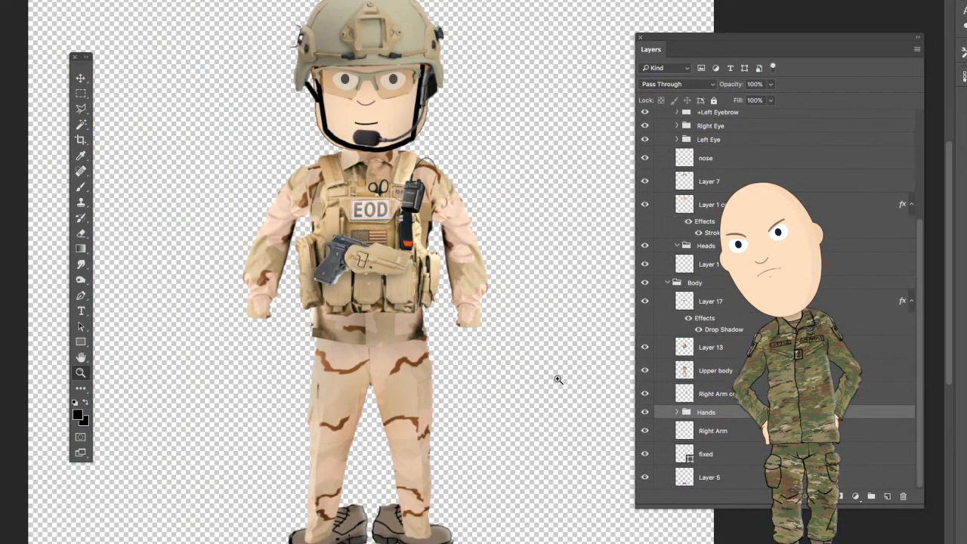
{"action": "left_click", "coordinate": [81, 79]}
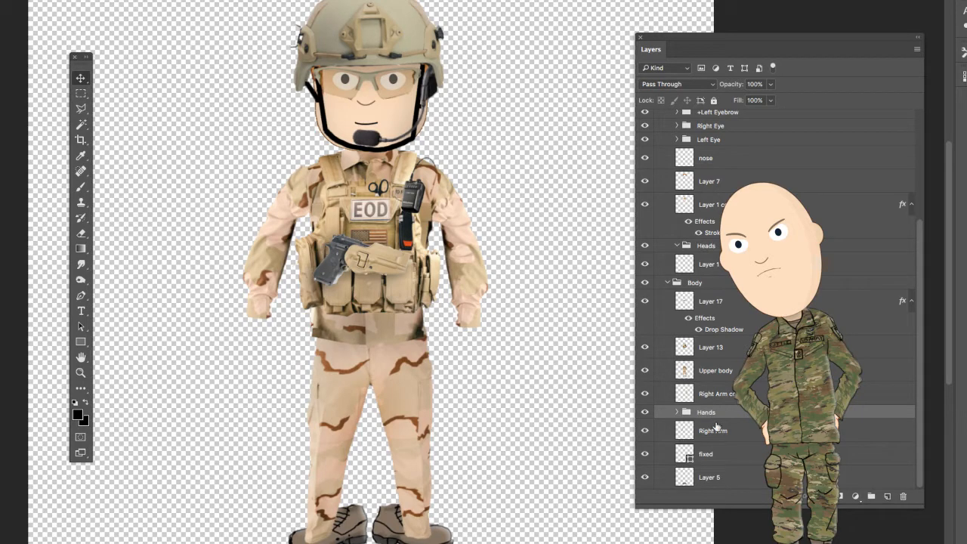
- Expand the pasted Hands group and show its open hand beside the arm on the radio side
{"action": "left_click", "coordinate": [644, 371]}
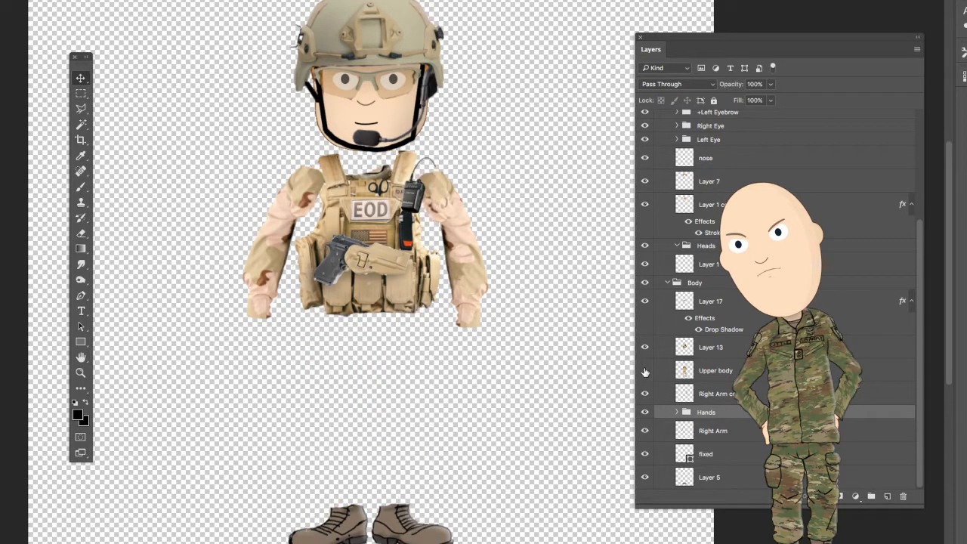
{"action": "left_click", "coordinate": [645, 370]}
{"action": "left_click_drag", "start_coordinate": [799, 42], "coordinate": [899, 94]}
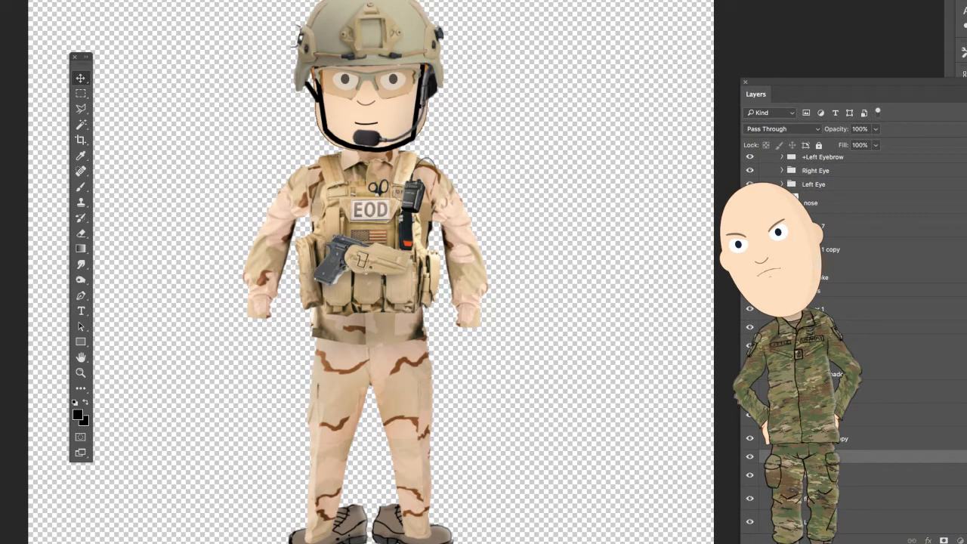
{"action": "left_click", "coordinate": [766, 457]}
{"action": "left_click", "coordinate": [749, 477]}
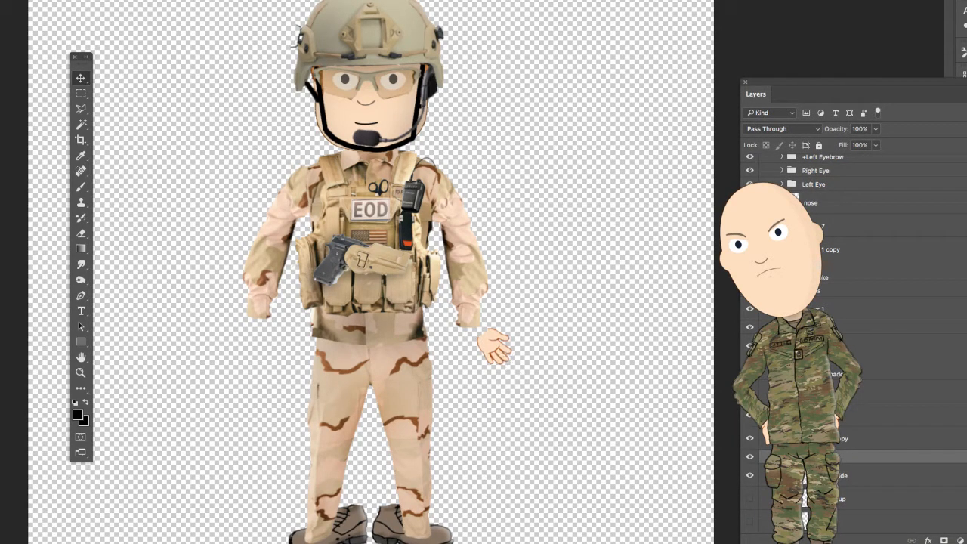
- Move the open hand onto the radio-side wrist, rotate it so the fingers point down, and apply the transformation
{"action": "mouse_move", "coordinate": [497, 352]}
{"action": "left_mouse_down"}
{"action": "mouse_move", "coordinate": [480, 352]}
{"action": "mouse_move", "coordinate": [482, 341]}
{"action": "mouse_move", "coordinate": [480, 351]}
{"action": "left_mouse_up"}
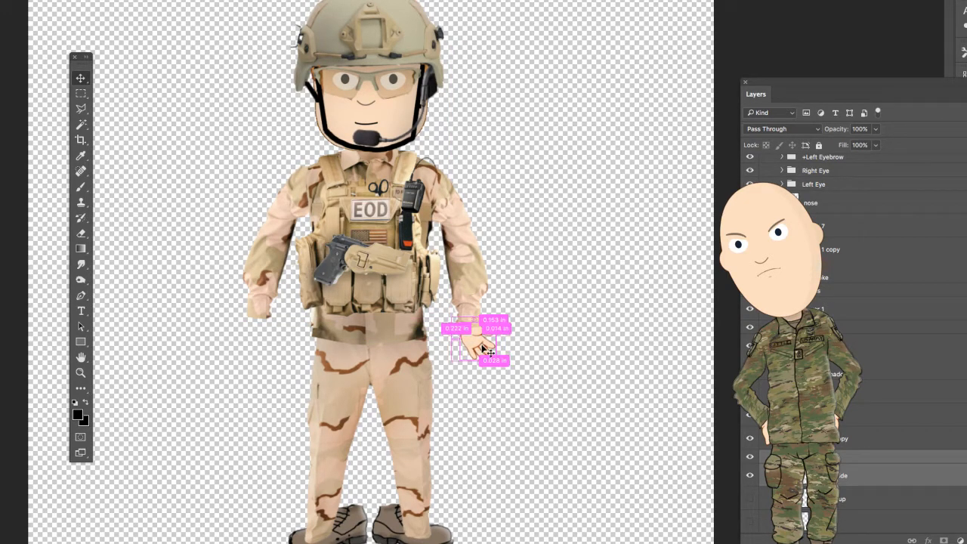
{"action": "key", "text": "ctrl+t"}
{"action": "left_click_drag", "start_coordinate": [541, 281], "coordinate": [549, 328]}
{"action": "mouse_move", "coordinate": [476, 344]}
{"action": "left_mouse_down"}
{"action": "mouse_move", "coordinate": [466, 344]}
{"action": "mouse_move", "coordinate": [476, 353]}
{"action": "left_mouse_up"}
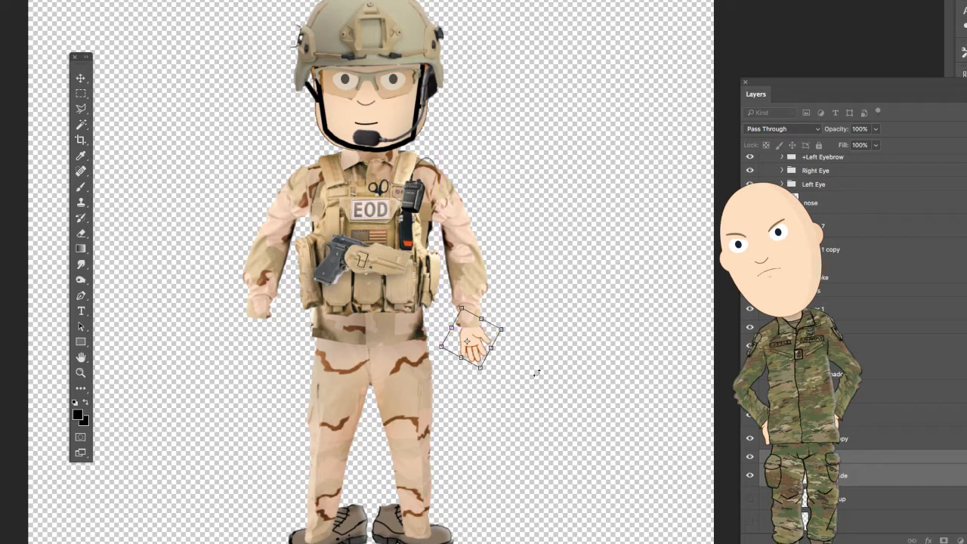
{"action": "left_click", "coordinate": [81, 80]}
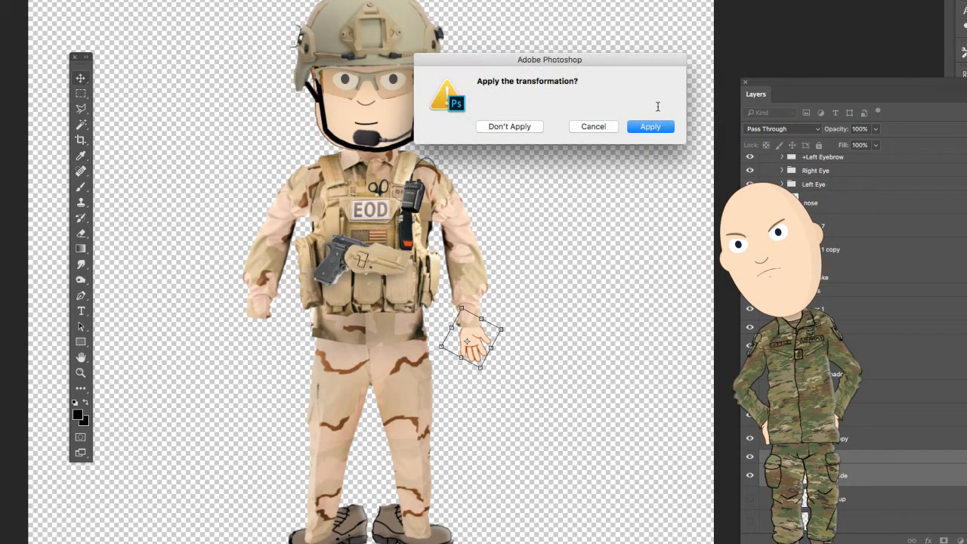
{"action": "left_click", "coordinate": [651, 126]}
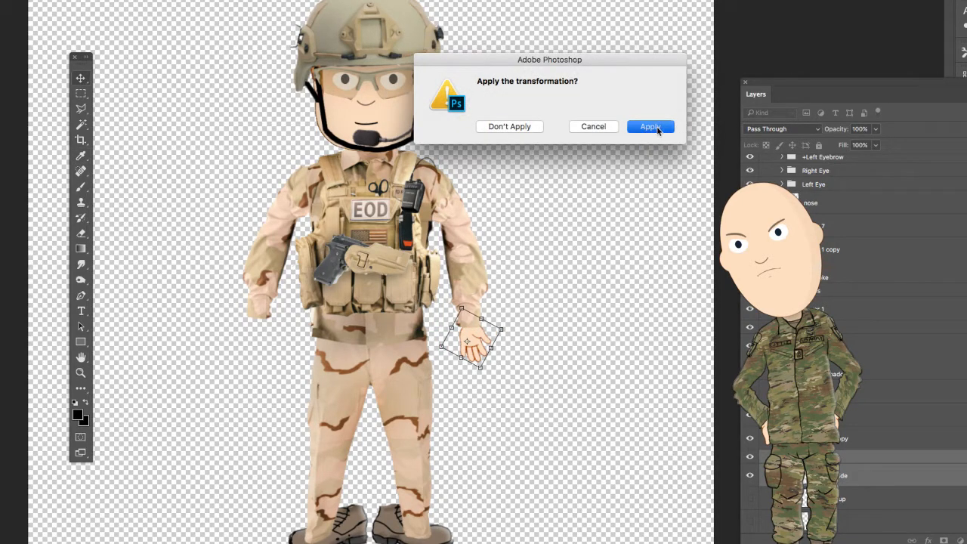
- Collapse the Hands group and rename the Right Arm copy layer after checking which arm it holds
{"action": "left_click", "coordinate": [750, 501]}
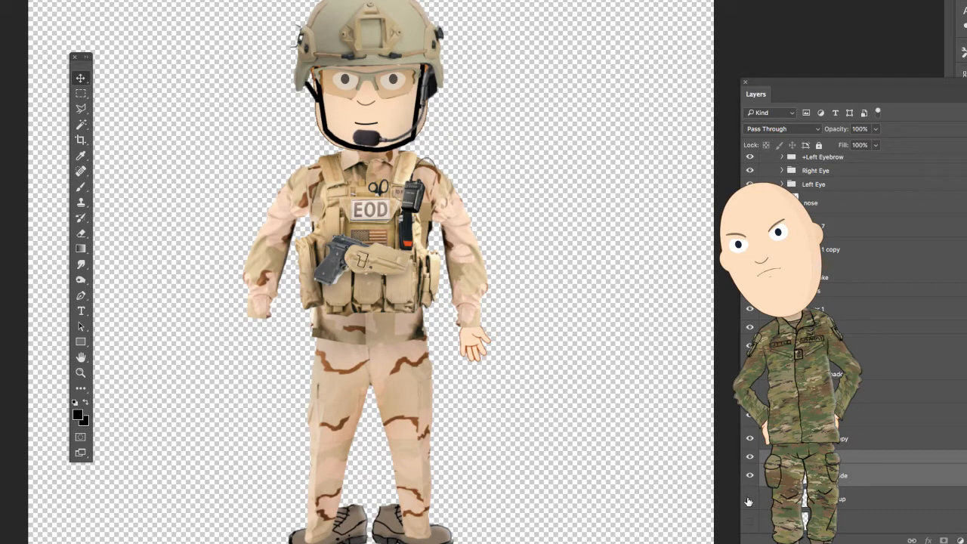
{"action": "scroll", "coordinate": [929, 462], "scroll_direction": "down", "scroll_amount": 5}
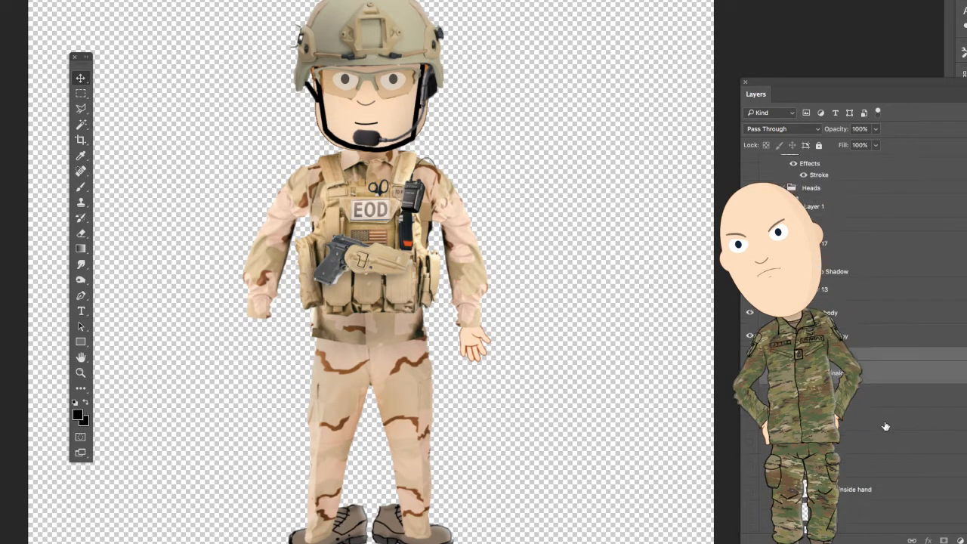
{"action": "scroll", "coordinate": [875, 420], "scroll_direction": "up", "scroll_amount": 3}
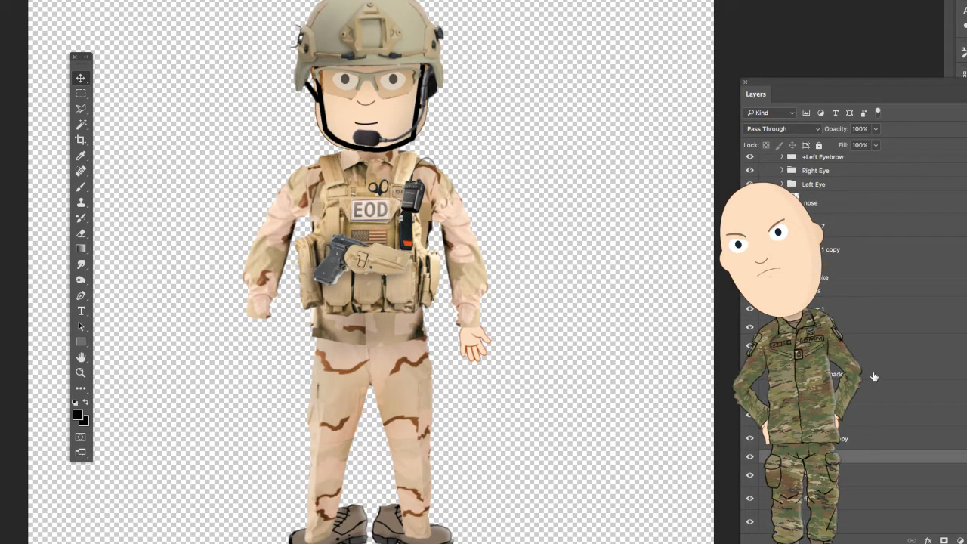
{"action": "left_click", "coordinate": [868, 442]}
{"action": "left_click", "coordinate": [751, 440]}
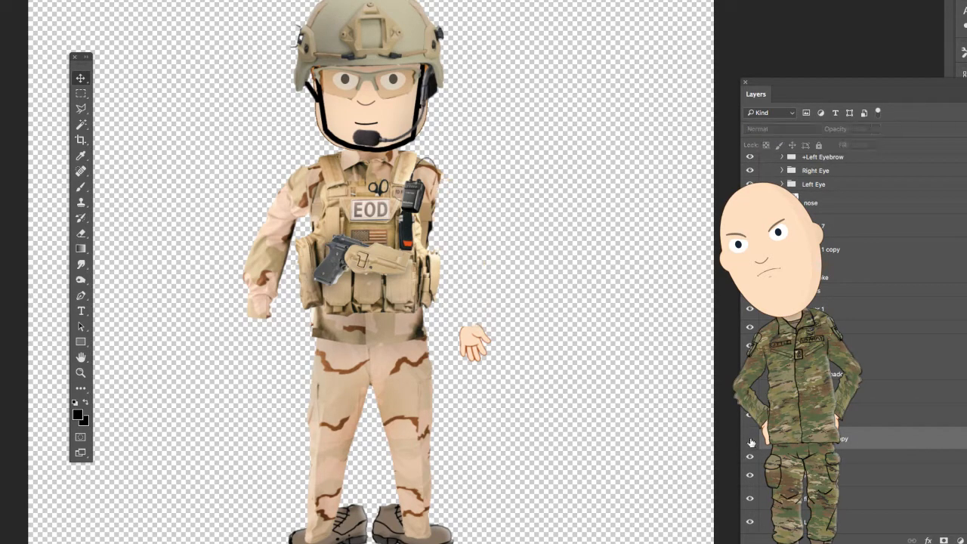
{"action": "left_click", "coordinate": [751, 441]}
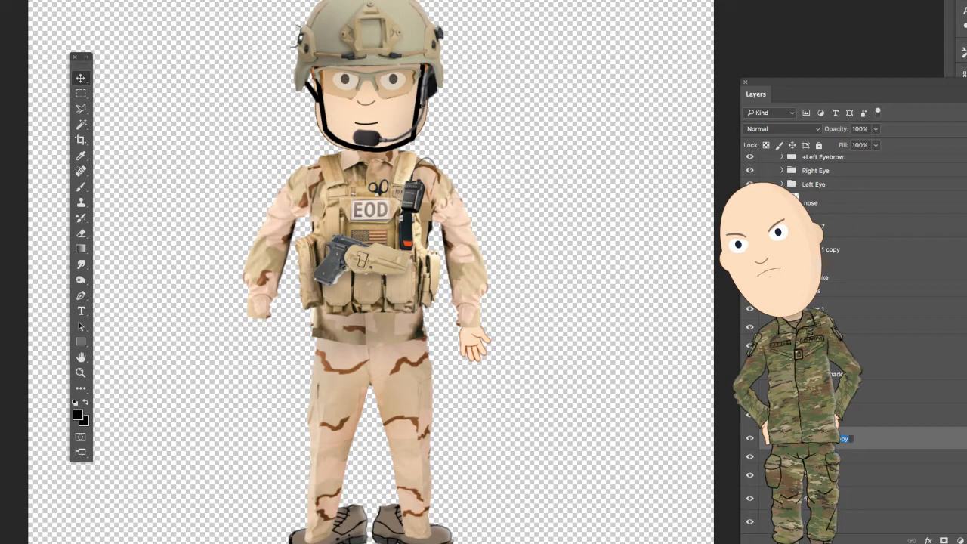
{"action": "type", "text": "R"}
{"action": "key", "text": "Tab"}
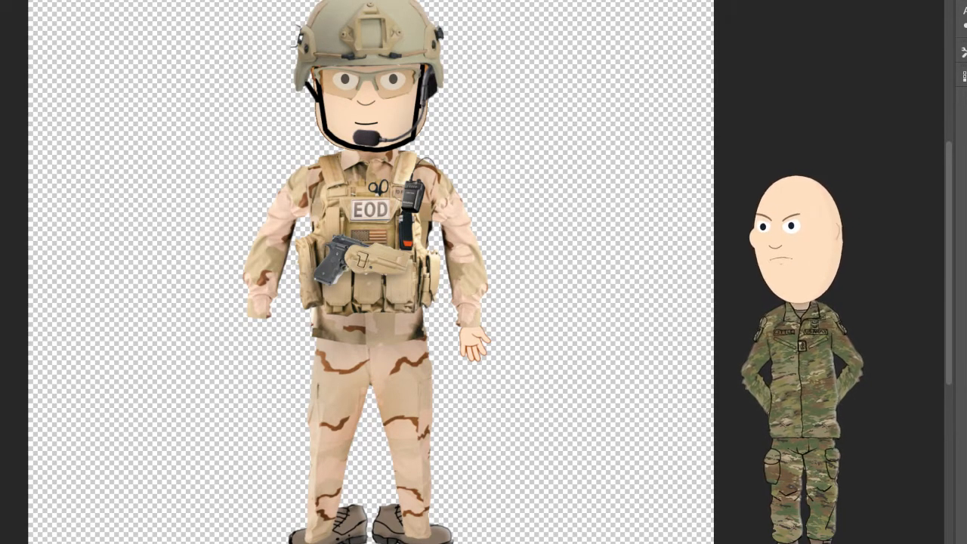
{"action": "key", "text": "Tab"}
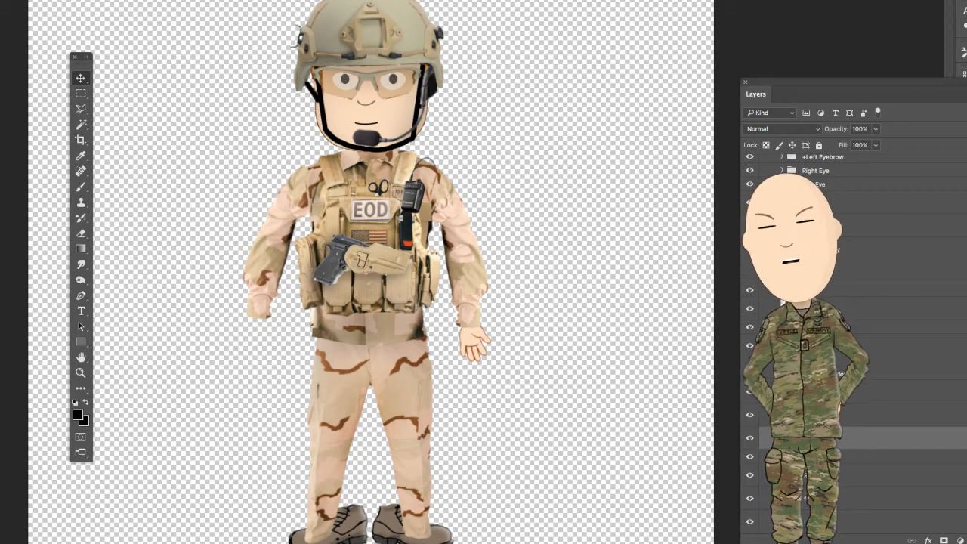
- Create the +Left Arm group from the renamed arm layer and the Hands group, and toggle its visibility to check it
{"action": "left_click", "coordinate": [966, 541]}
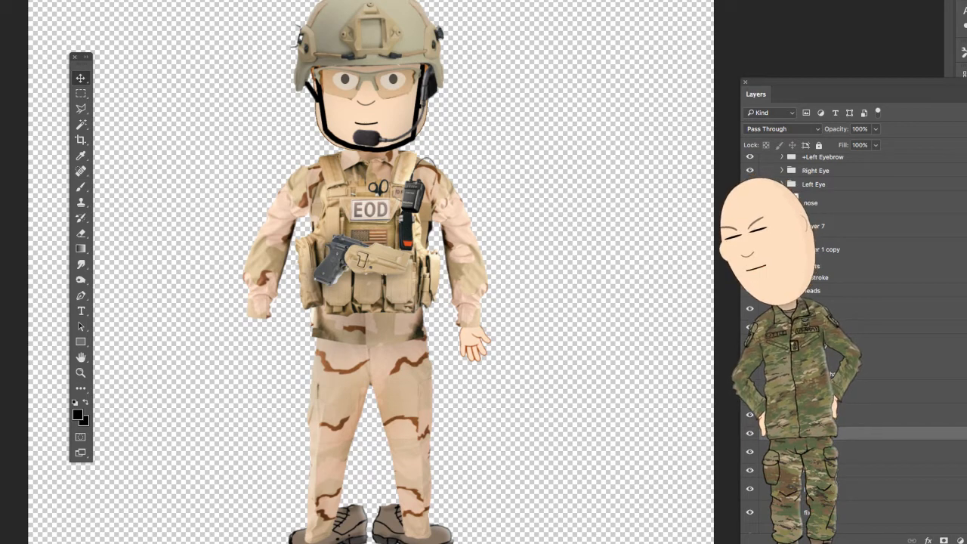
{"action": "left_click", "coordinate": [842, 453]}
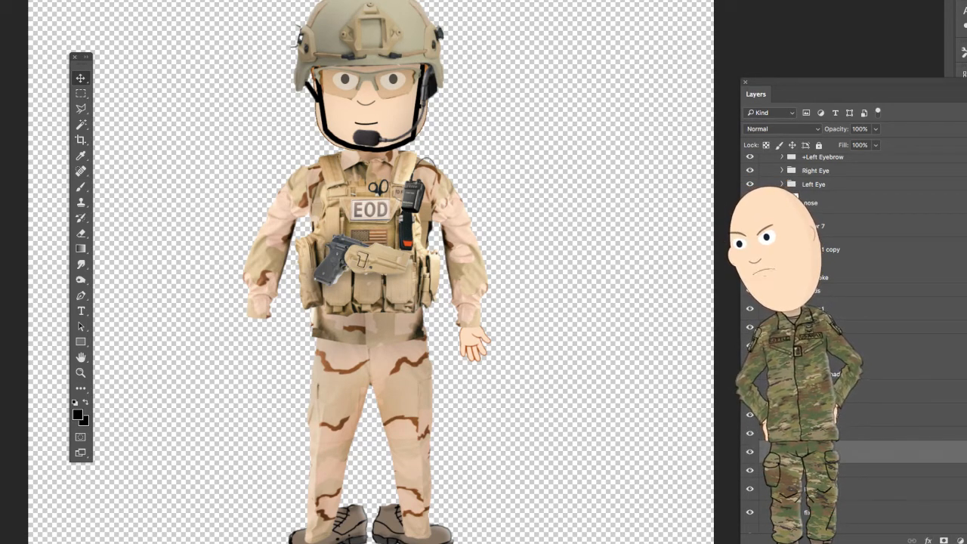
{"action": "left_click", "coordinate": [842, 472]}
{"action": "mouse_move", "coordinate": [842, 474]}
{"action": "left_mouse_down"}
{"action": "mouse_move", "coordinate": [846, 444]}
{"action": "mouse_move", "coordinate": [846, 458]}
{"action": "left_mouse_up"}
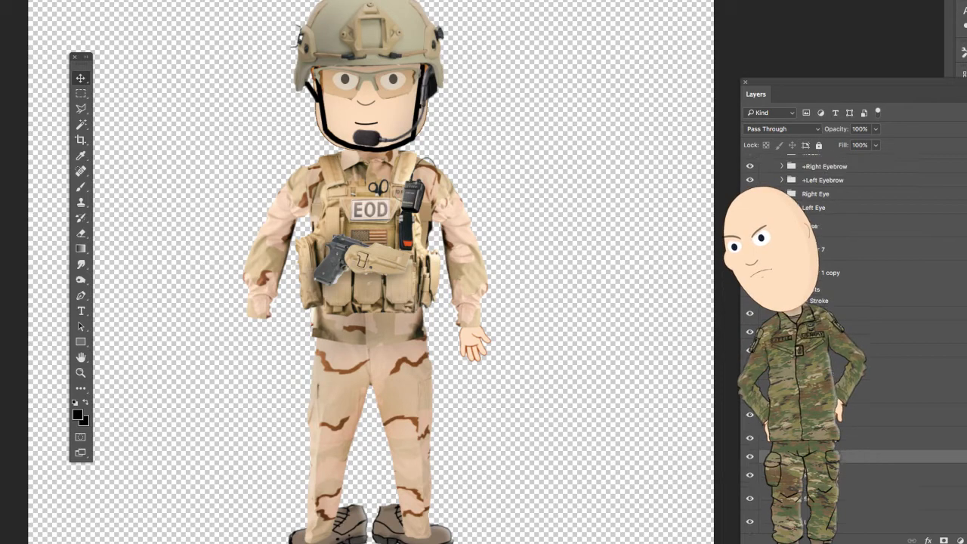
{"action": "left_click", "coordinate": [750, 457]}
{"action": "left_click", "coordinate": [750, 458]}
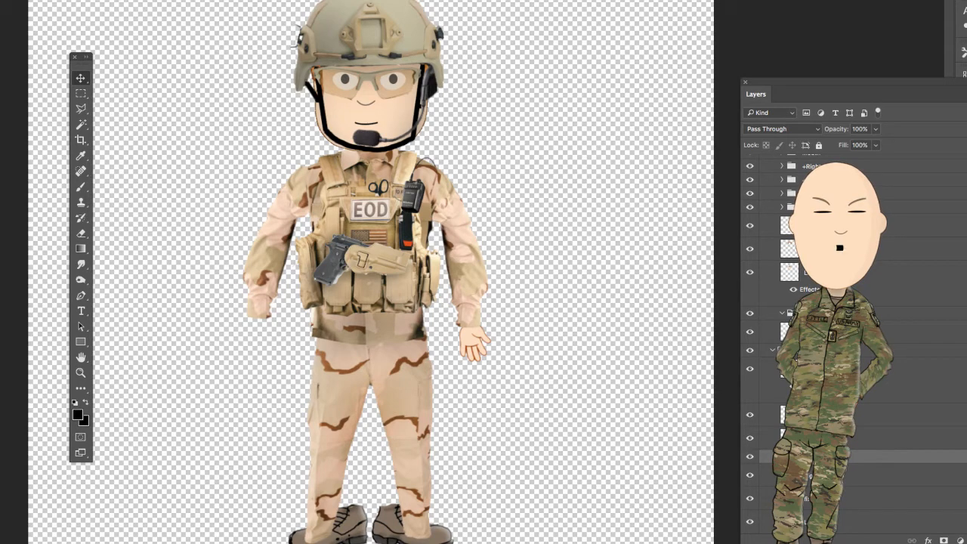
- Create the +Right Arm group and move the Right Arm layer into it
{"action": "key", "text": "super+j"}
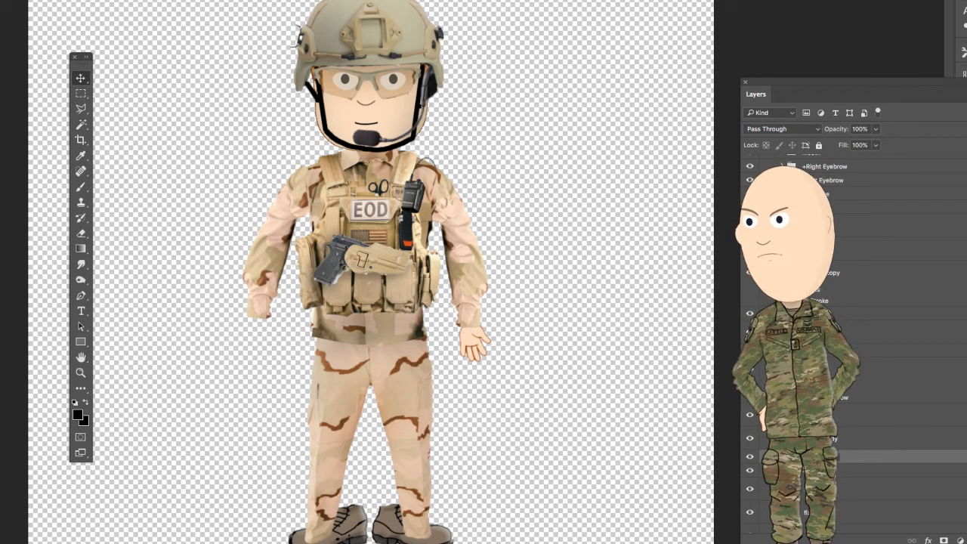
{"action": "left_click", "coordinate": [866, 493]}
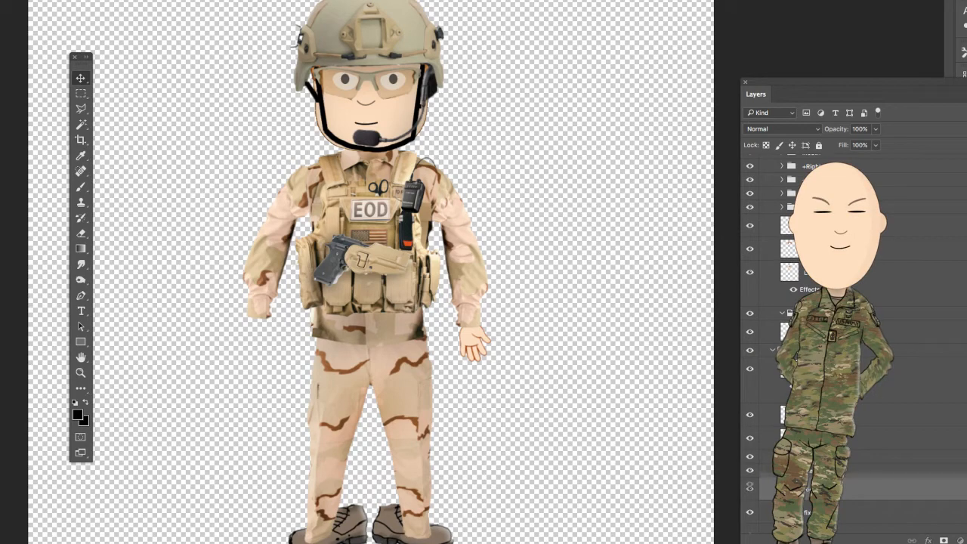
{"action": "left_click", "coordinate": [750, 457]}
{"action": "left_click_drag", "start_coordinate": [866, 489], "coordinate": [869, 459]}
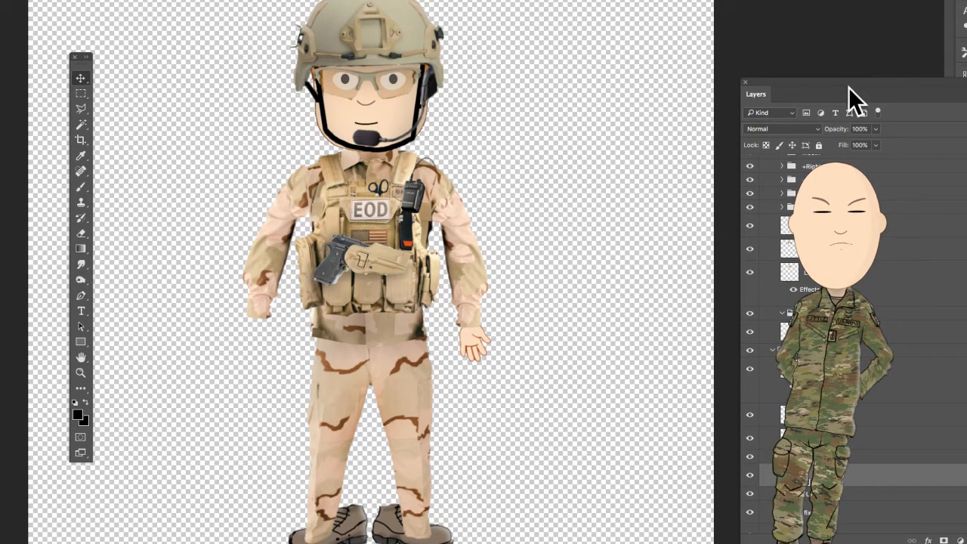
- Copy the Hands copy group from the other soldier document's +Right Arm group into the EOD soldier's +Right Arm group
{"action": "left_click_drag", "start_coordinate": [850, 90], "coordinate": [680, 55]}
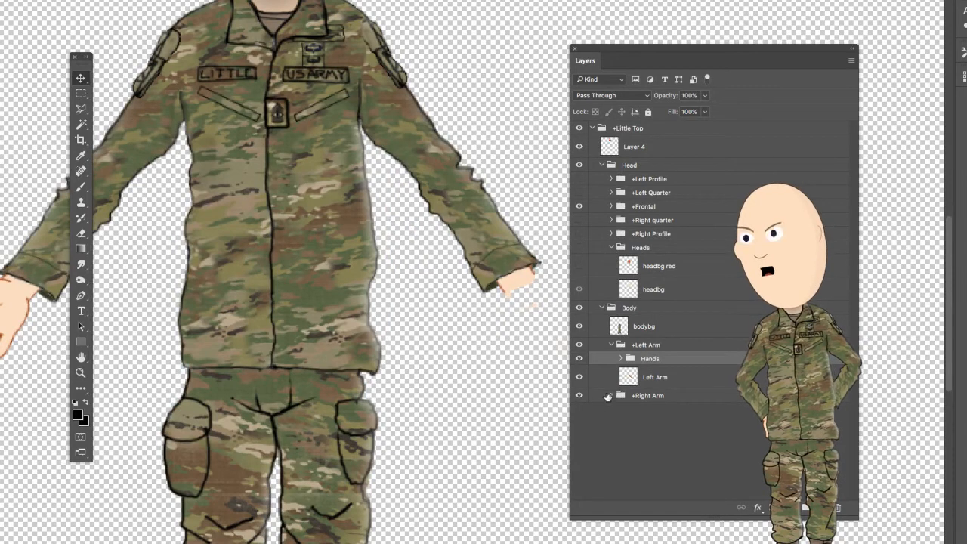
{"action": "left_click", "coordinate": [611, 396]}
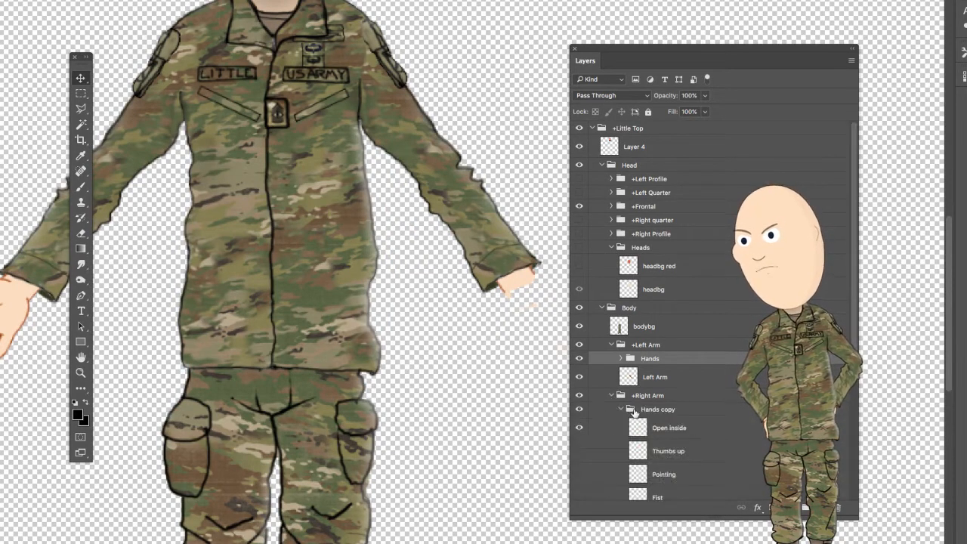
{"action": "left_click", "coordinate": [648, 409]}
{"action": "left_click", "coordinate": [620, 409]}
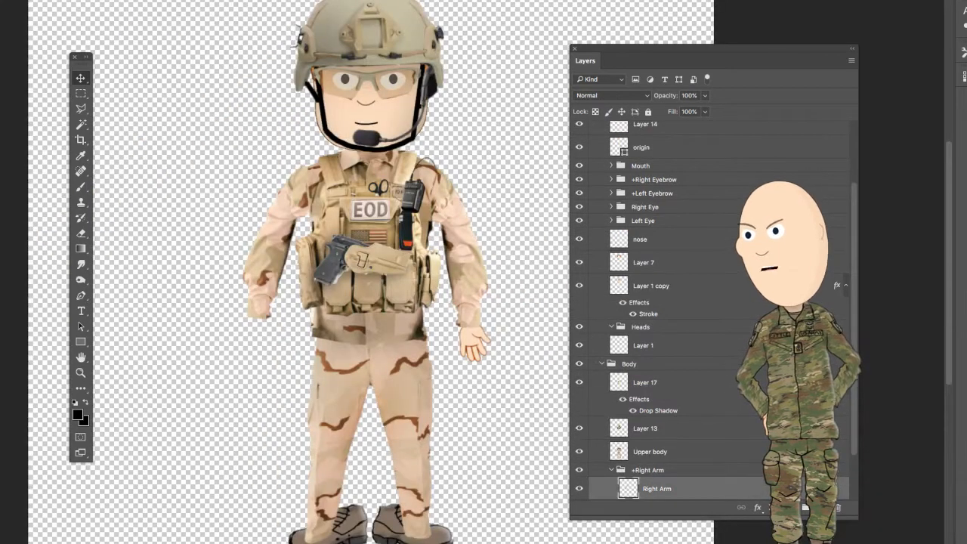
{"action": "left_click_drag", "start_coordinate": [670, 371], "coordinate": [273, 341]}
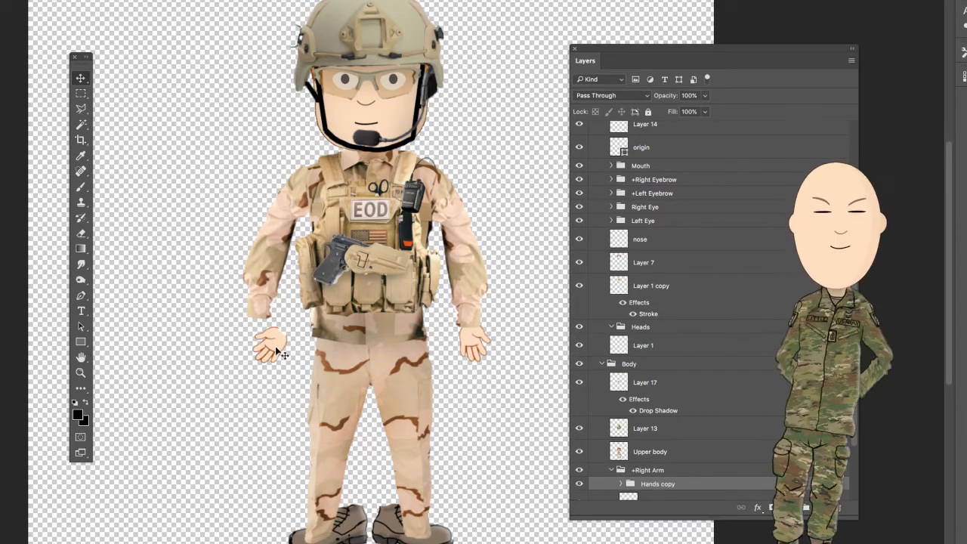
- Position the Hands copy open hand at the bare wrist, rotate it to follow the arm, and apply the transformation
{"action": "left_click_drag", "start_coordinate": [285, 348], "coordinate": [260, 333]}
{"action": "key", "text": "super+t"}
{"action": "left_click_drag", "start_coordinate": [241, 268], "coordinate": [222, 276]}
{"action": "left_click_drag", "start_coordinate": [251, 344], "coordinate": [262, 346]}
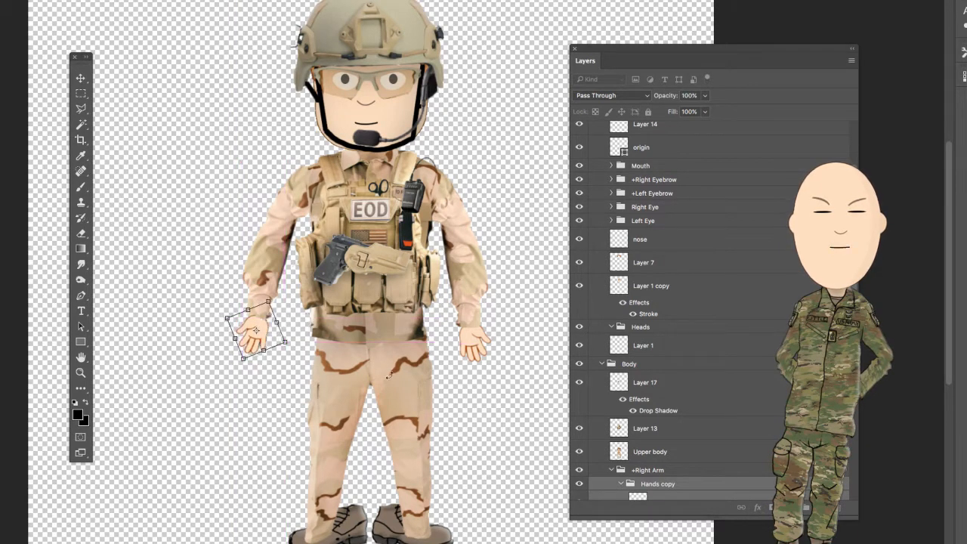
{"action": "scroll", "coordinate": [694, 464], "scroll_direction": "down", "scroll_amount": 5}
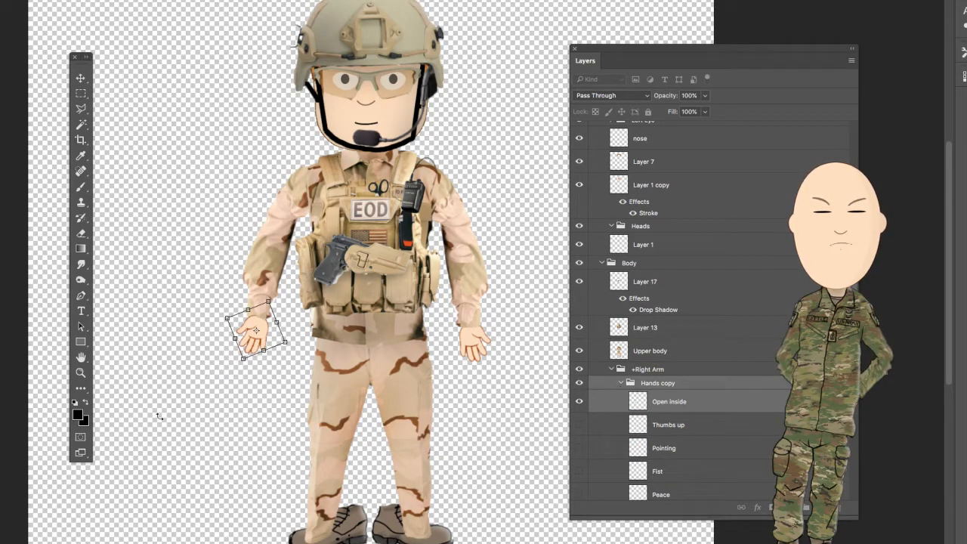
{"action": "left_click", "coordinate": [81, 80]}
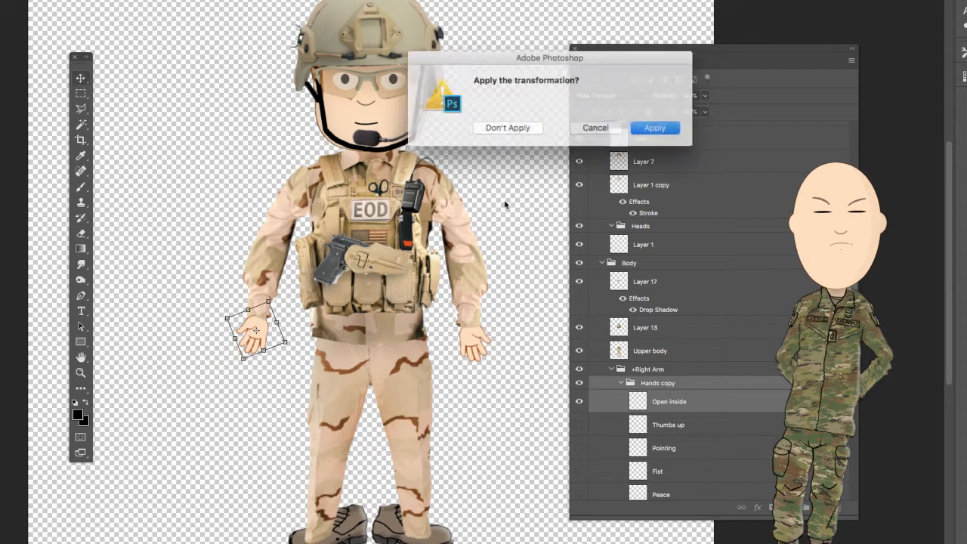
{"action": "left_click", "coordinate": [646, 129]}
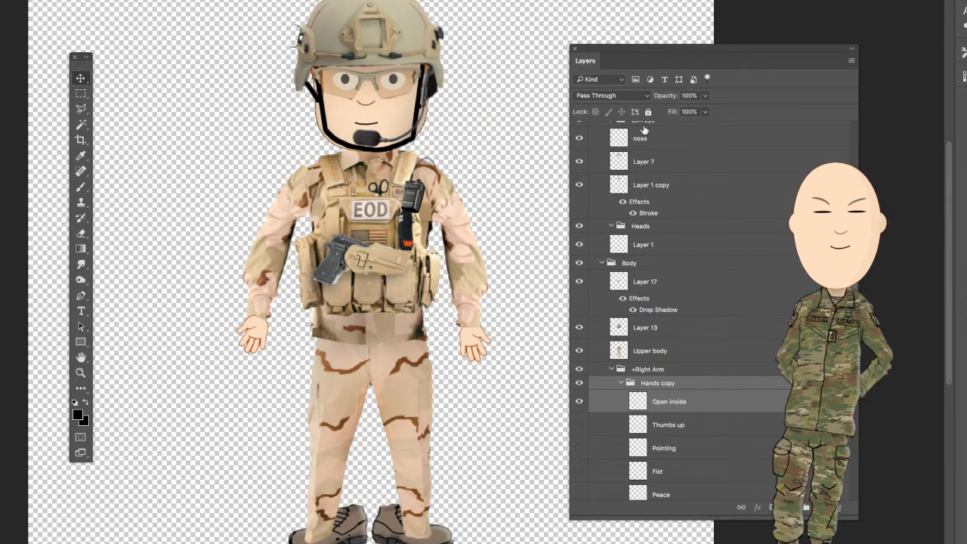
- Collapse the Hands copy group, toggle the +Right Arm group's visibility to check its contents, and clear the layer selection
{"action": "left_click", "coordinate": [621, 383]}
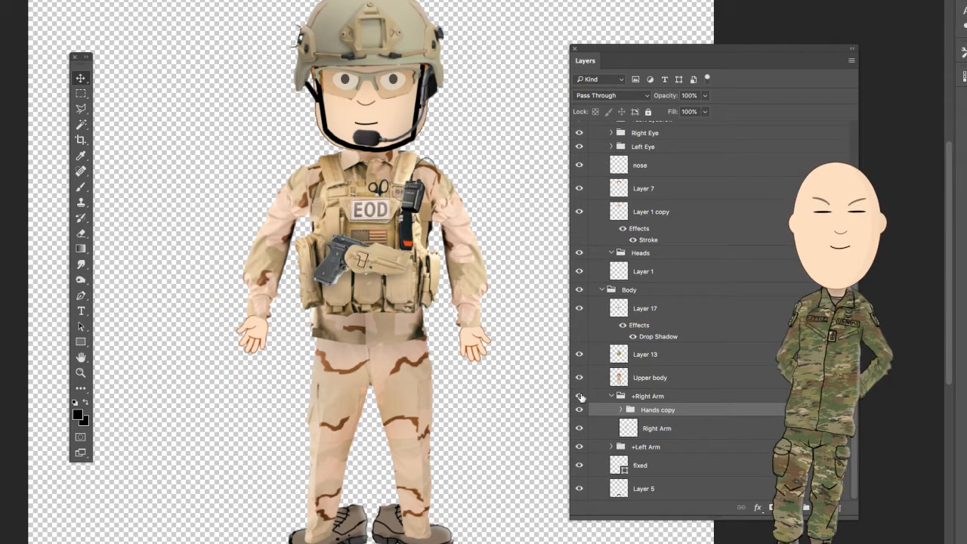
{"action": "left_click", "coordinate": [579, 396]}
{"action": "left_click", "coordinate": [580, 396]}
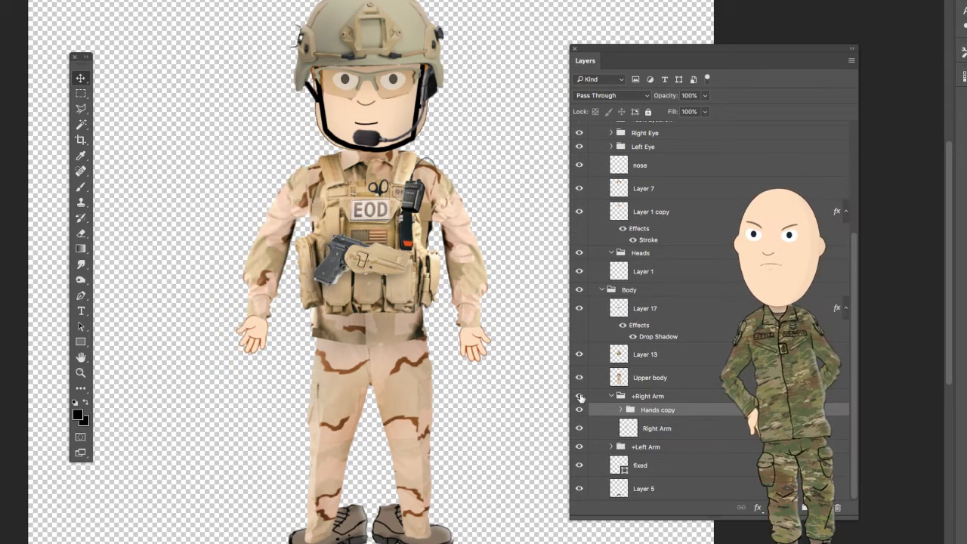
{"action": "left_click", "coordinate": [529, 249]}
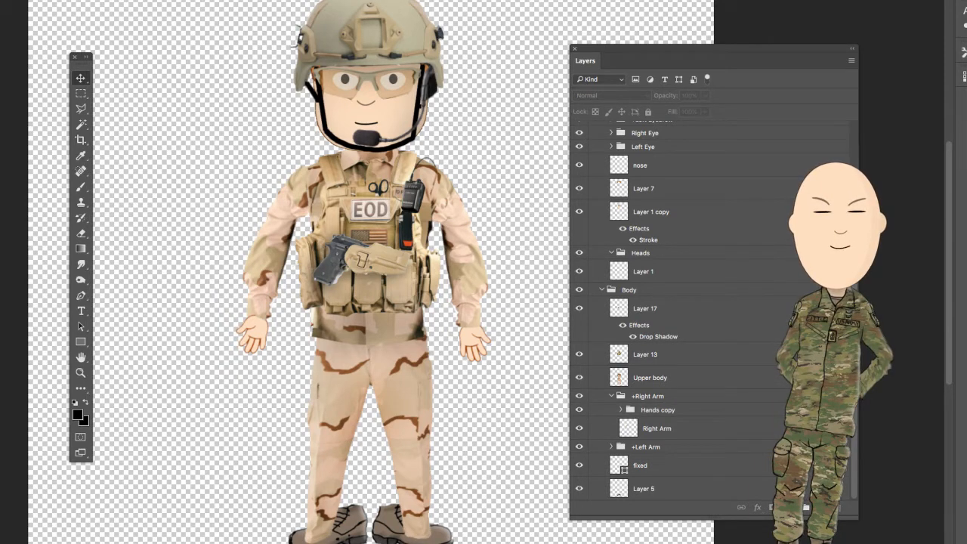
{"action": "left_click", "coordinate": [0, 0]}
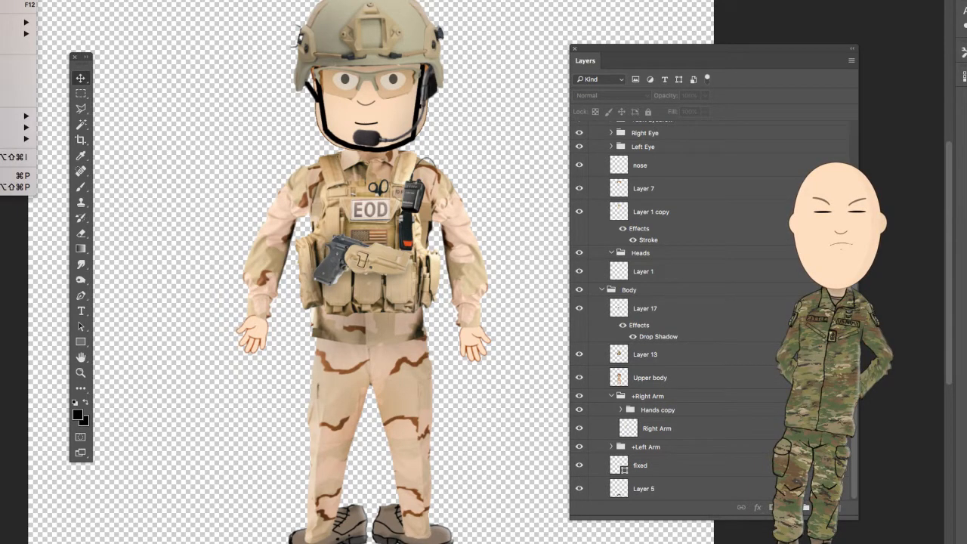
{"action": "key", "text": "Escape"}
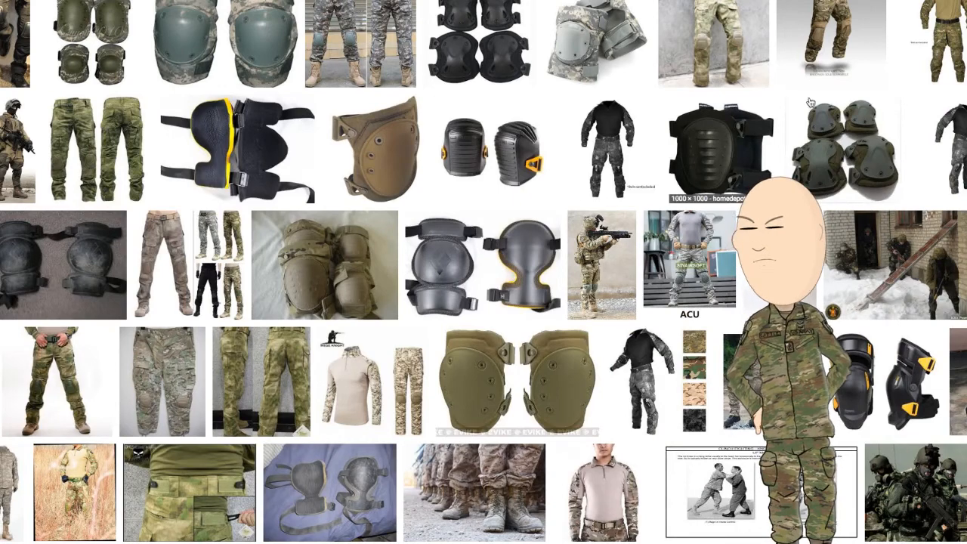
- Look through the knee pad image search results for a military knee pad suitable for the soldier's uniform
{"action": "scroll", "coordinate": [644, 310], "scroll_direction": "down", "scroll_amount": 2}
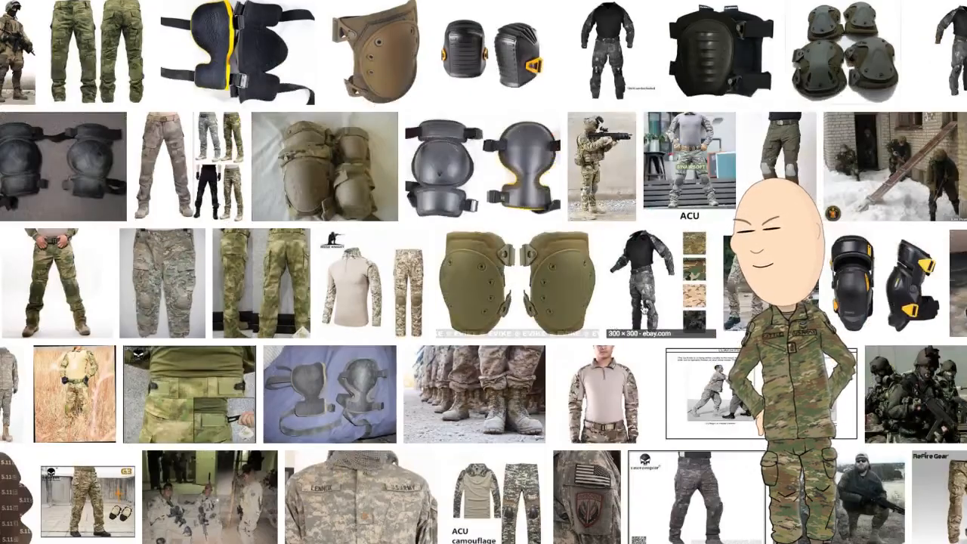
{"action": "scroll", "coordinate": [644, 310], "scroll_direction": "down", "scroll_amount": 3}
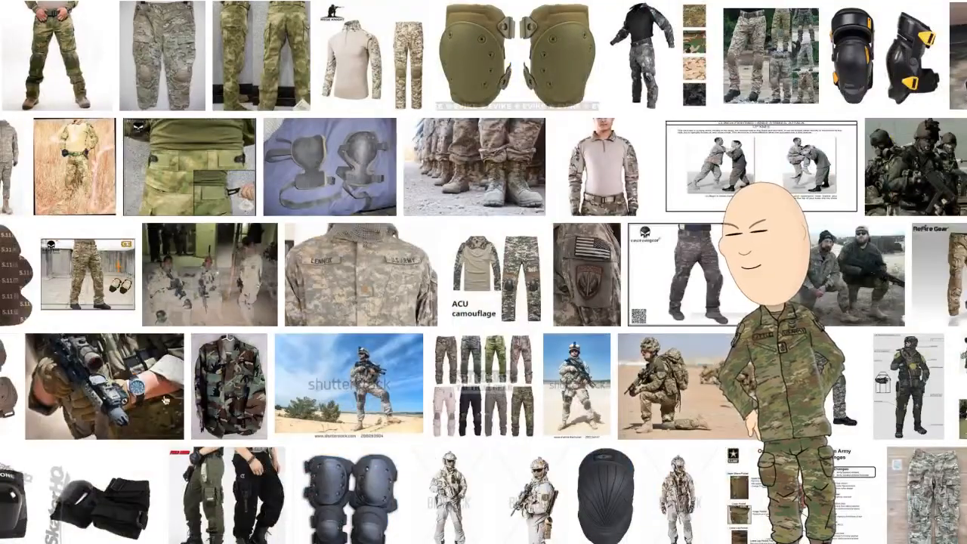
{"action": "scroll", "coordinate": [165, 401], "scroll_direction": "down", "scroll_amount": 3}
{"action": "scroll", "coordinate": [31, 384], "scroll_direction": "down", "scroll_amount": 3}
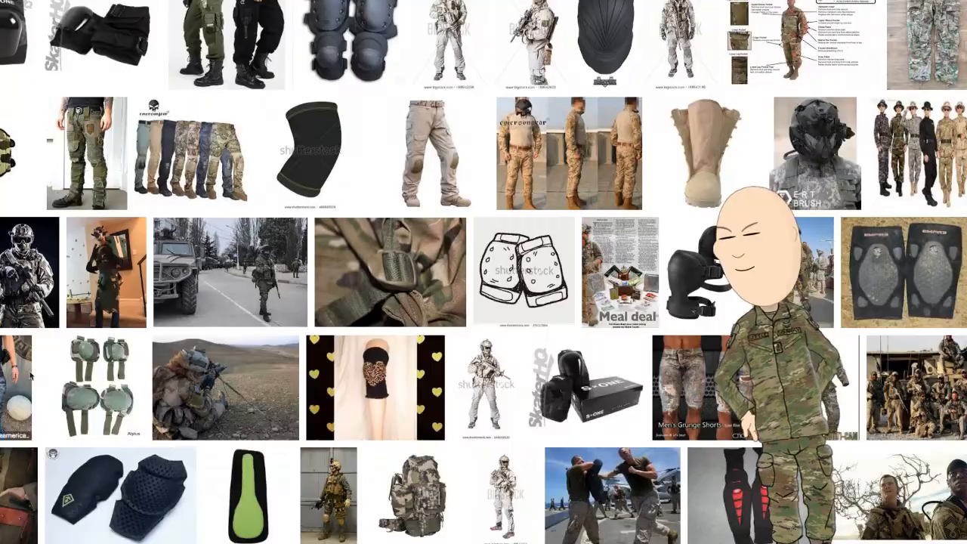
{"action": "scroll", "coordinate": [31, 382], "scroll_direction": "down", "scroll_amount": 5}
{"action": "scroll", "coordinate": [44, 363], "scroll_direction": "down", "scroll_amount": 5}
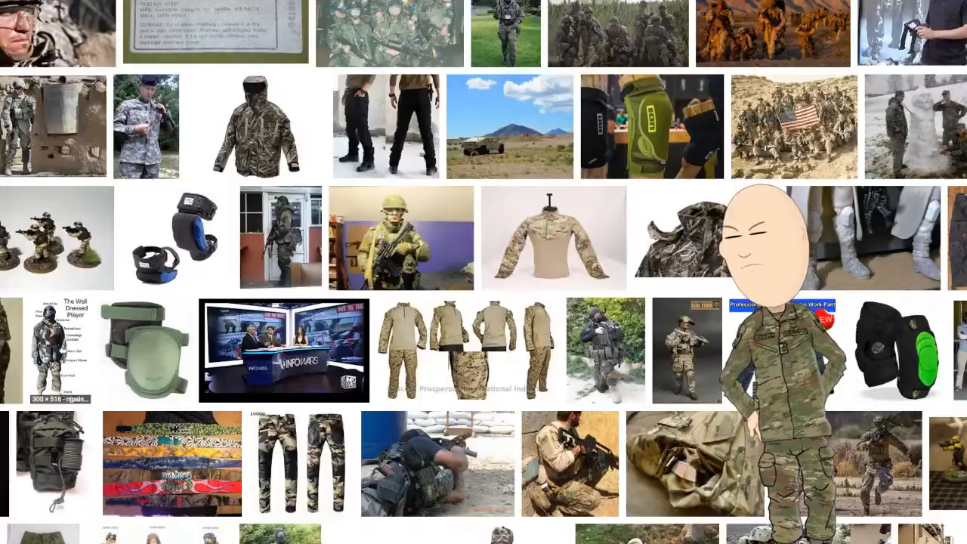
{"action": "scroll", "coordinate": [104, 314], "scroll_direction": "down", "scroll_amount": 5}
{"action": "scroll", "coordinate": [106, 295], "scroll_direction": "down", "scroll_amount": 5}
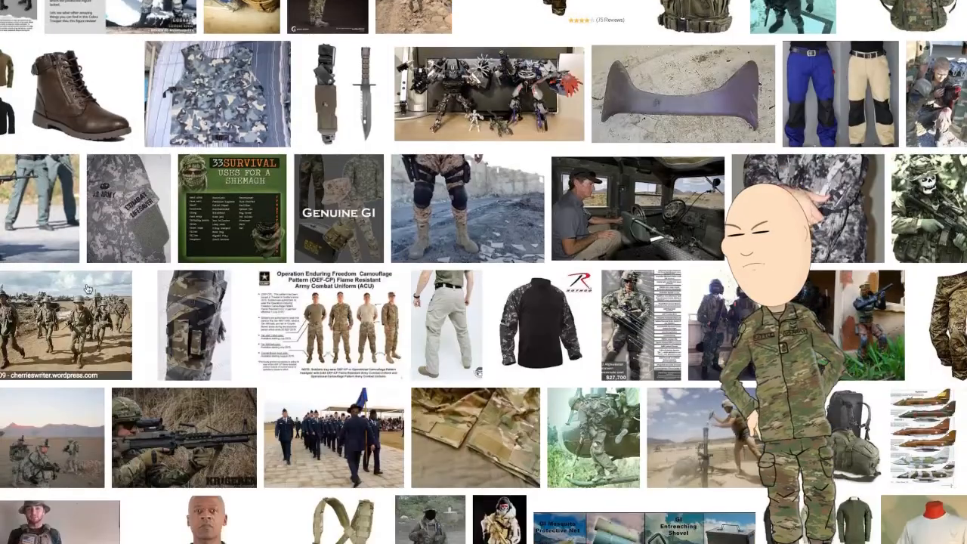
{"action": "scroll", "coordinate": [78, 251], "scroll_direction": "down", "scroll_amount": 5}
{"action": "scroll", "coordinate": [79, 251], "scroll_direction": "up", "scroll_amount": 5}
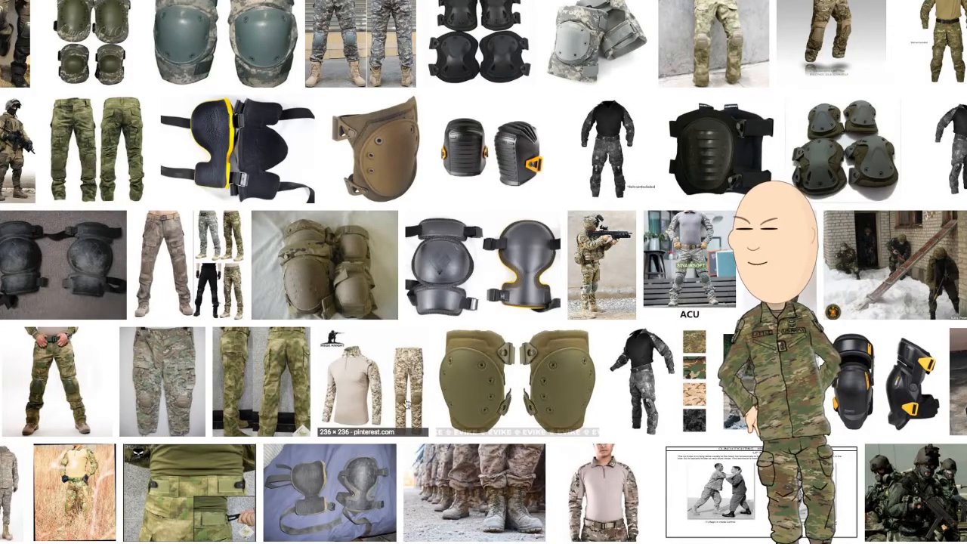
{"action": "scroll", "coordinate": [363, 371], "scroll_direction": "down", "scroll_amount": 3}
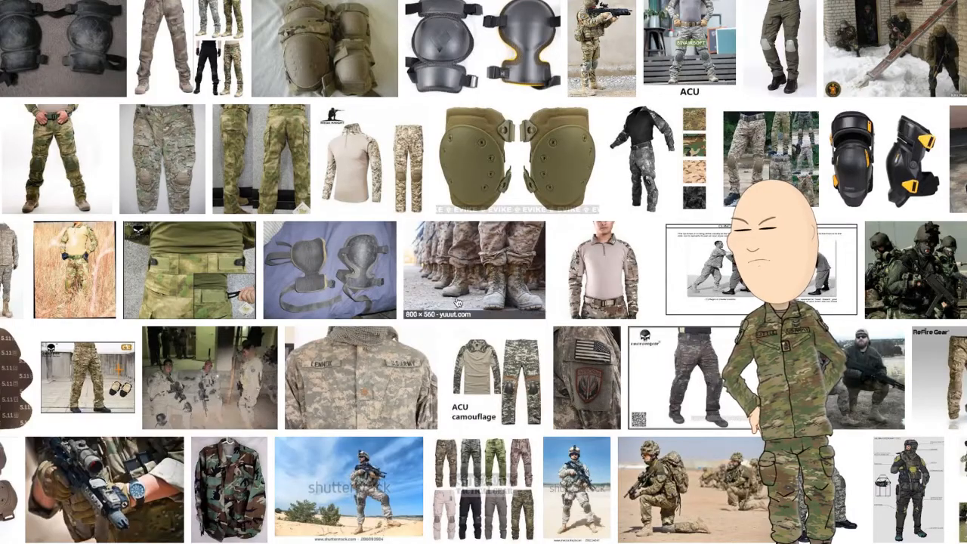
{"action": "scroll", "coordinate": [350, 302], "scroll_direction": "up", "scroll_amount": 3}
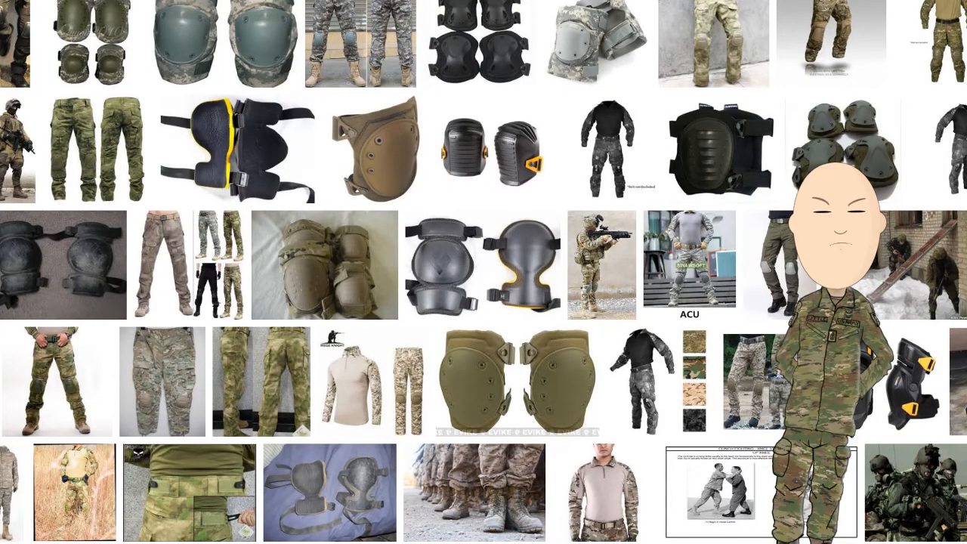
- Run another image search for knee pads and look through the new results for a usable front view
{"action": "left_click", "coordinate": [127, 2]}
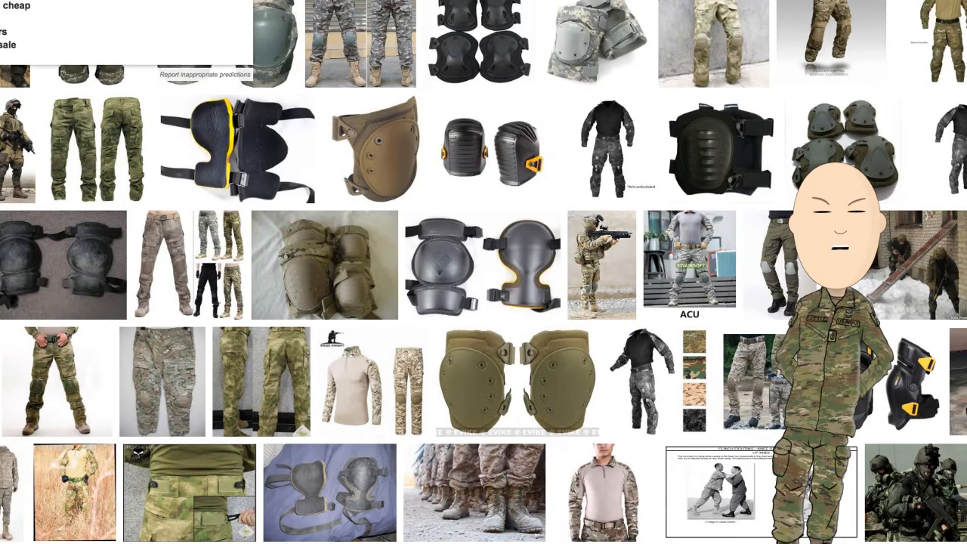
{"action": "key", "text": "Return"}
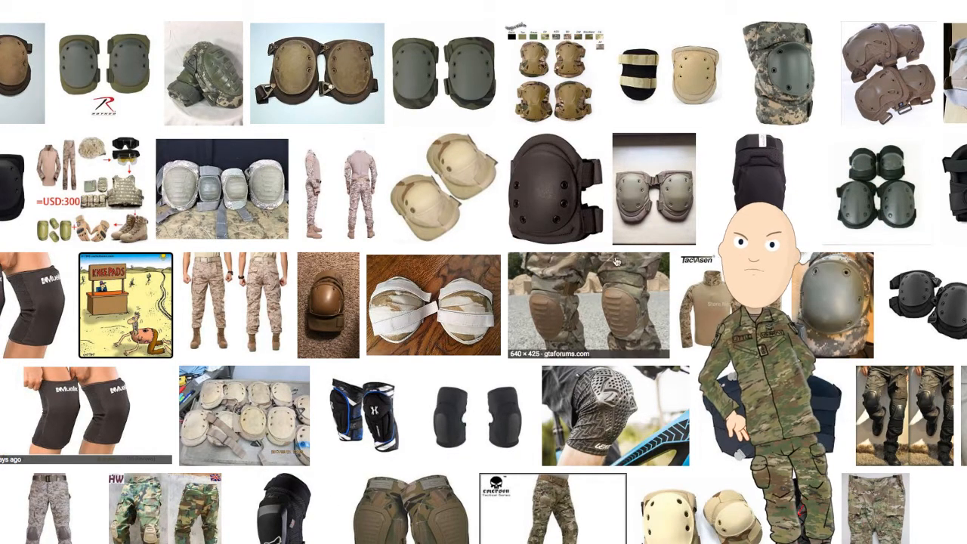
{"action": "scroll", "coordinate": [212, 504], "scroll_direction": "down", "scroll_amount": 3}
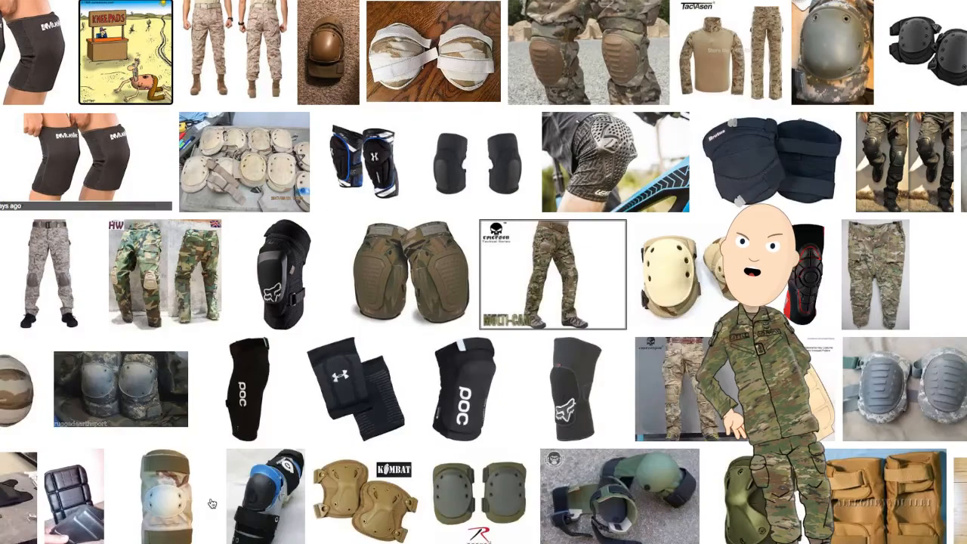
{"action": "scroll", "coordinate": [133, 311], "scroll_direction": "down", "scroll_amount": 5}
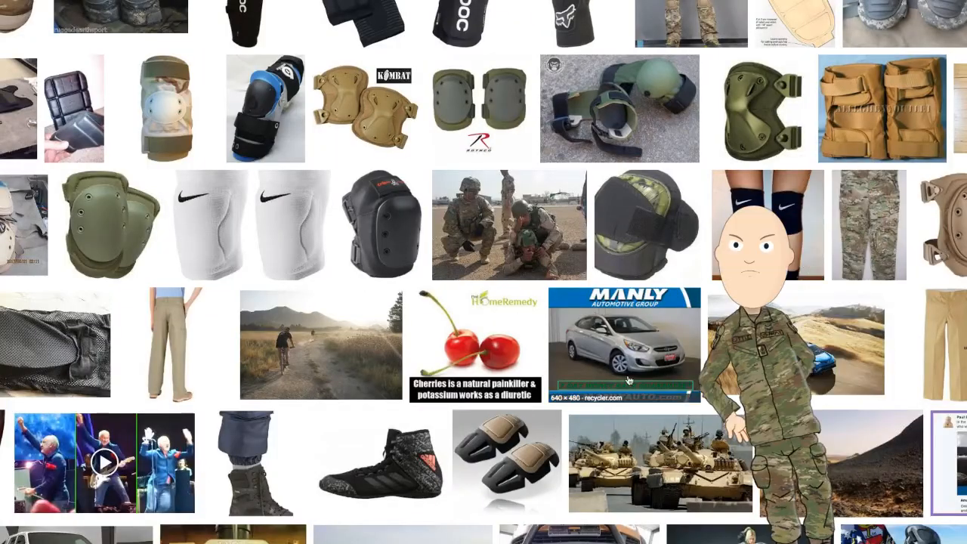
{"action": "scroll", "coordinate": [133, 311], "scroll_direction": "down", "scroll_amount": 3}
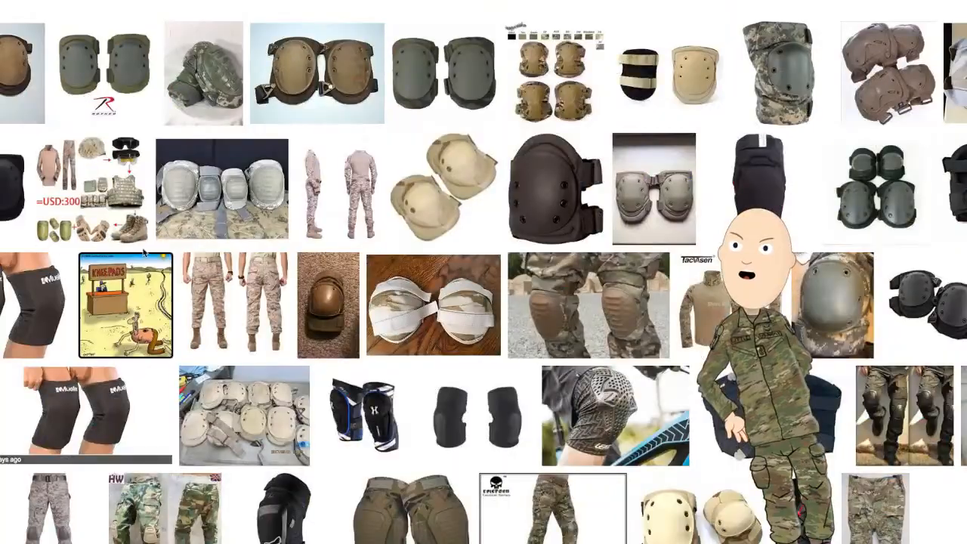
- Open the eBay page behind the brown knee pads image and bring up the Alta FLEX listing's photo at full size
{"action": "left_click", "coordinate": [307, 76]}
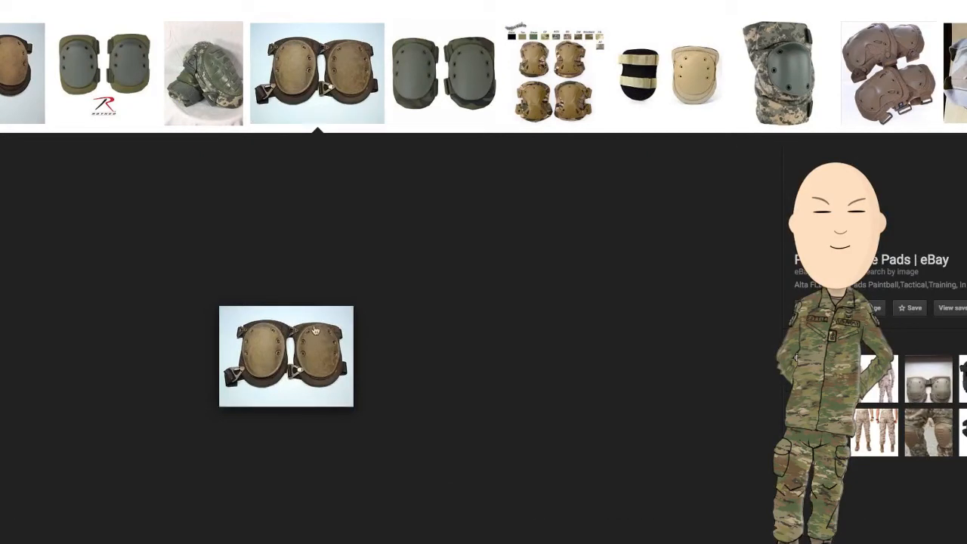
{"action": "left_click", "coordinate": [280, 357]}
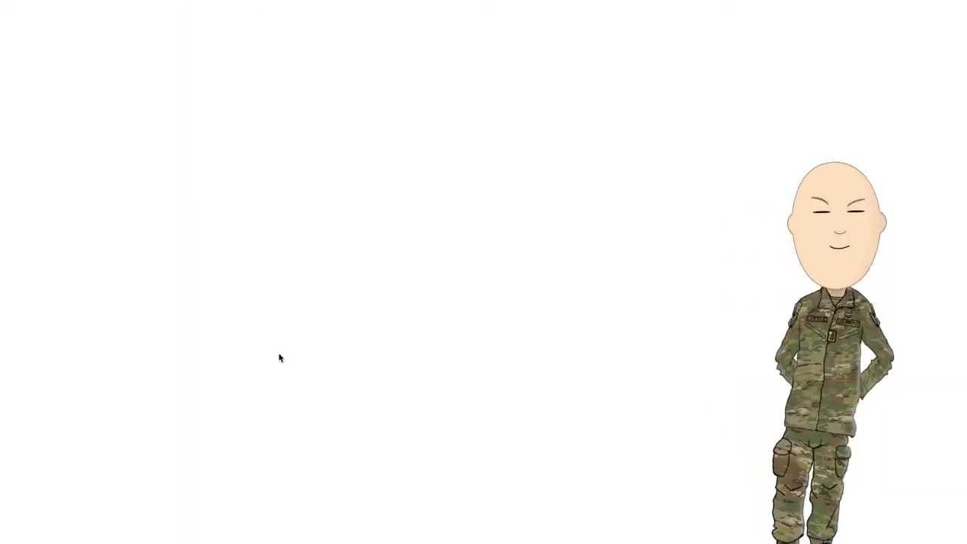
{"action": "scroll", "coordinate": [451, 471], "scroll_direction": "down", "scroll_amount": 13}
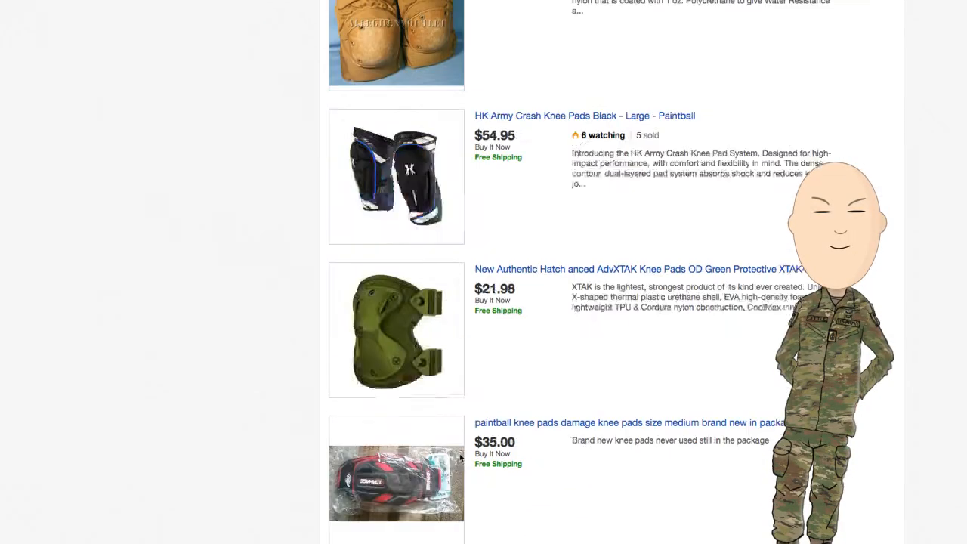
{"action": "scroll", "coordinate": [238, 355], "scroll_direction": "down", "scroll_amount": 15}
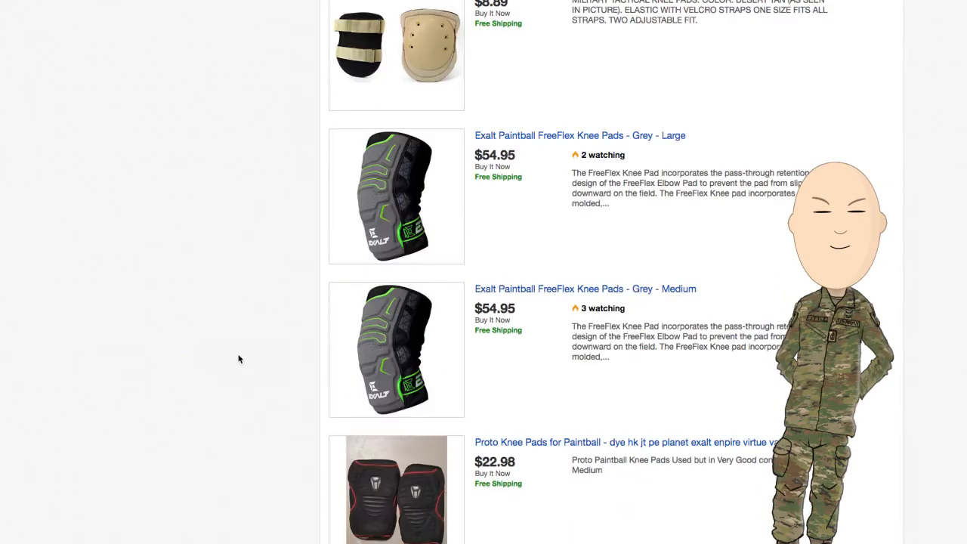
{"action": "scroll", "coordinate": [204, 377], "scroll_direction": "down", "scroll_amount": 15}
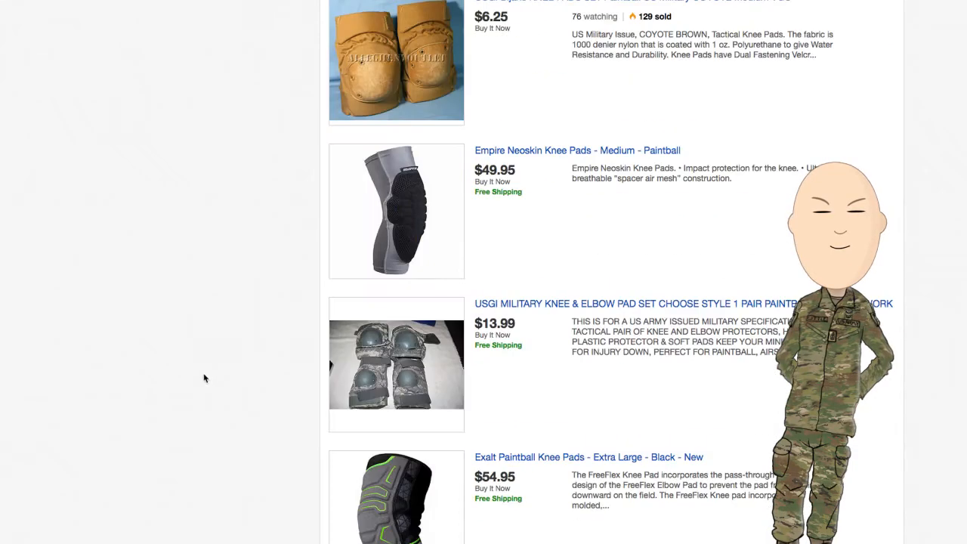
{"action": "scroll", "coordinate": [212, 382], "scroll_direction": "down", "scroll_amount": 15}
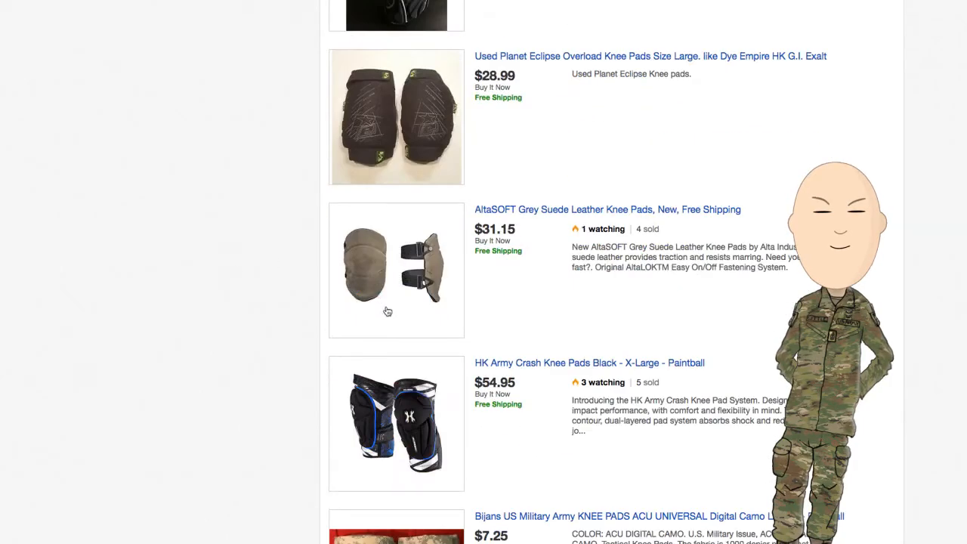
{"action": "scroll", "coordinate": [262, 317], "scroll_direction": "down", "scroll_amount": 15}
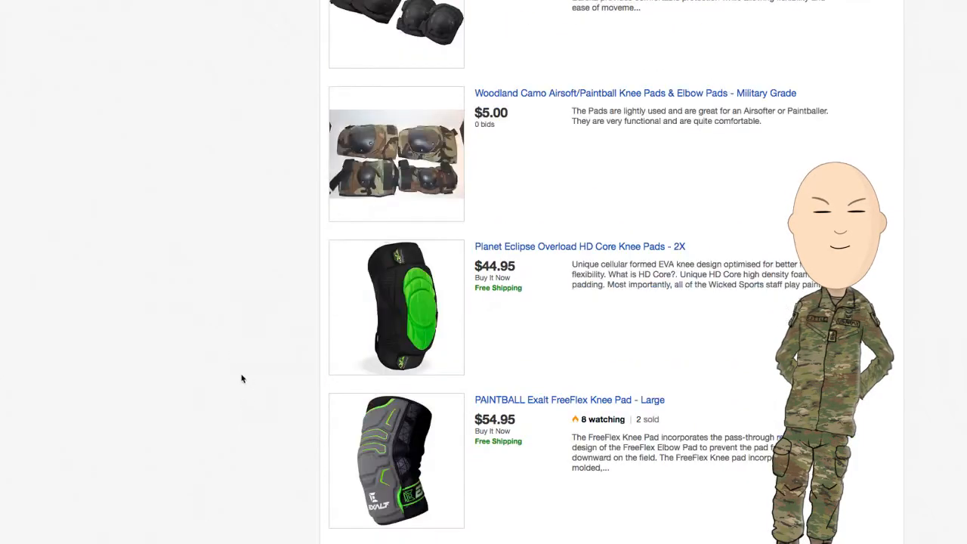
{"action": "scroll", "coordinate": [242, 379], "scroll_direction": "down", "scroll_amount": 5}
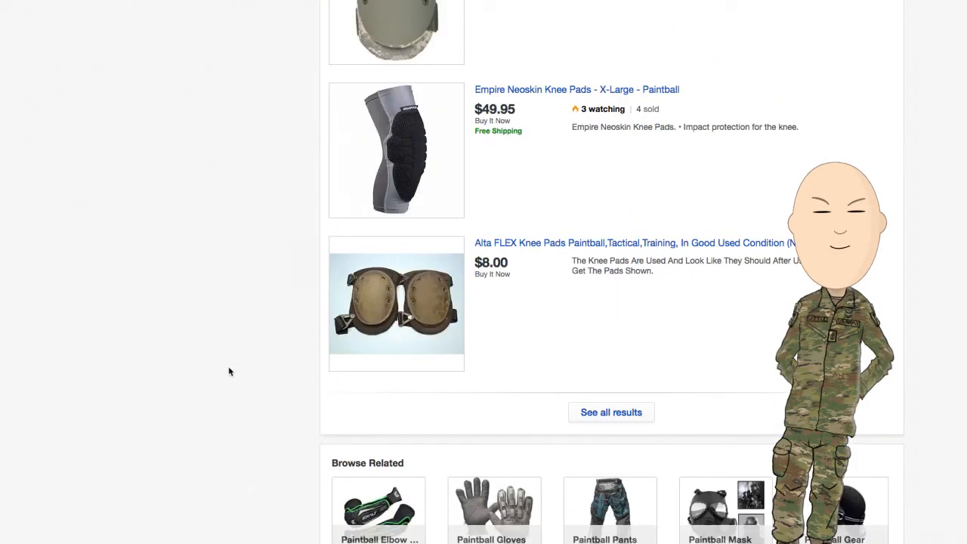
{"action": "left_click", "coordinate": [406, 297]}
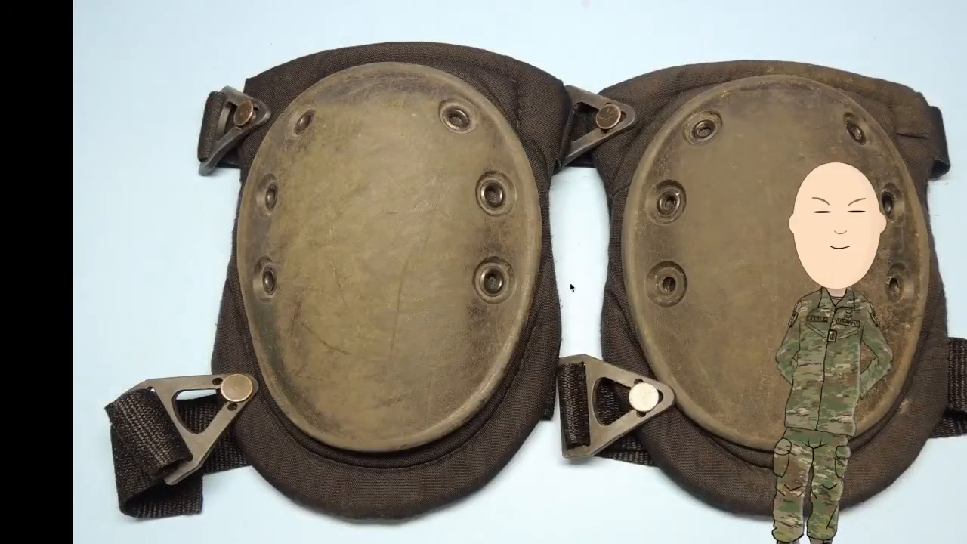
- Copy the brown knee pads photo and paste it into the EOD soldier document in Photoshop as a new layer
{"action": "right_click", "coordinate": [571, 287]}
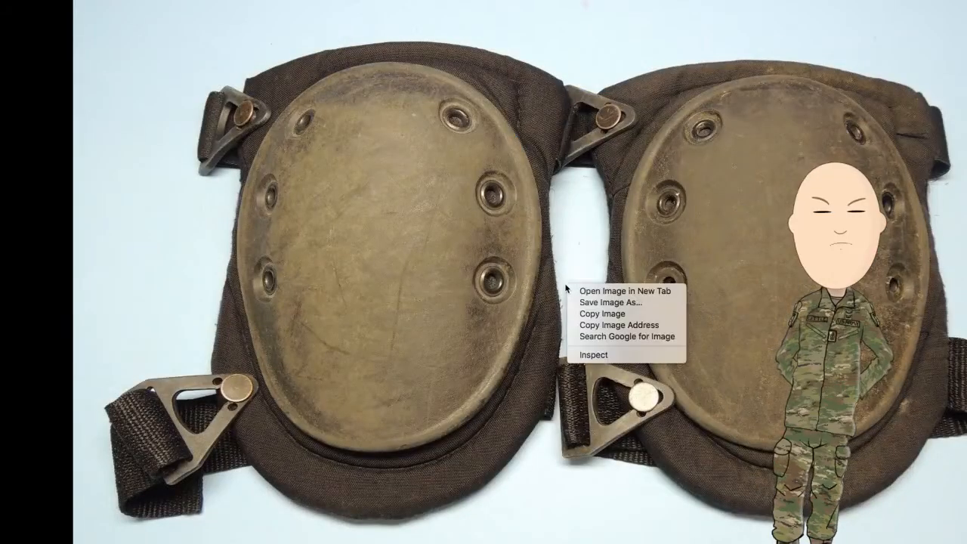
{"action": "left_click", "coordinate": [645, 322]}
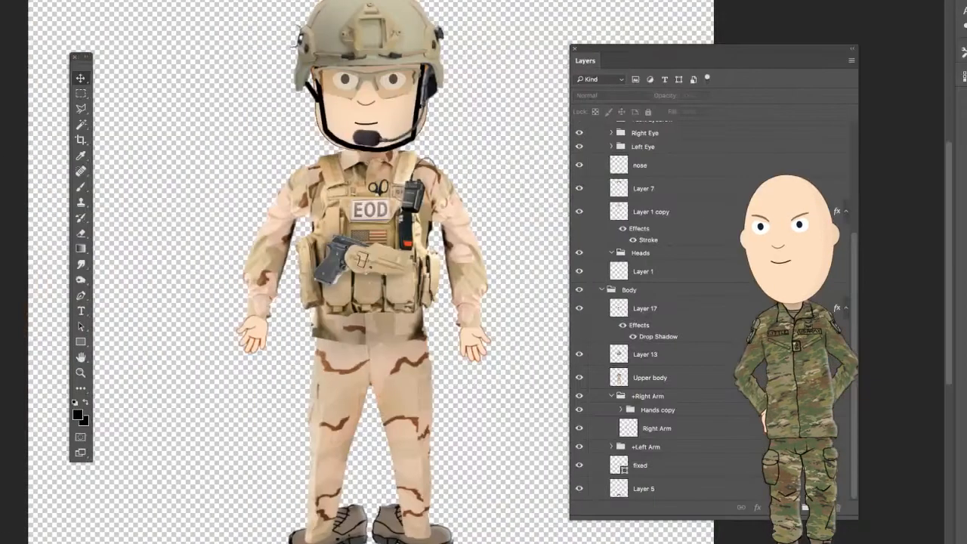
{"action": "key", "text": "ctrl+v"}
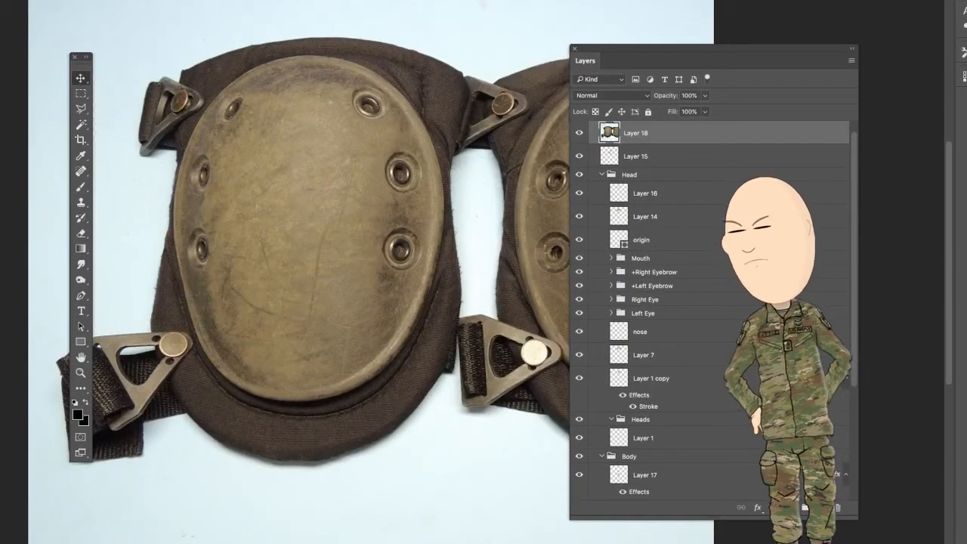
- Scale the knee pads photo down to a small size, place it beside the soldier's lower legs and apply the transformation
{"action": "key", "text": "ctrl+t"}
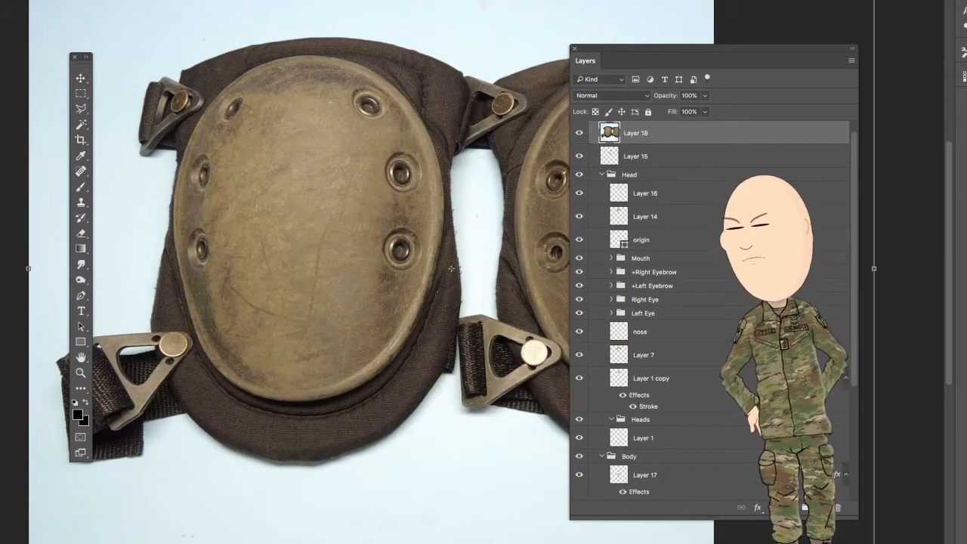
{"action": "left_click_drag", "start_coordinate": [28, 8], "coordinate": [465, 390]}
{"action": "left_click_drag", "start_coordinate": [621, 541], "coordinate": [280, 542]}
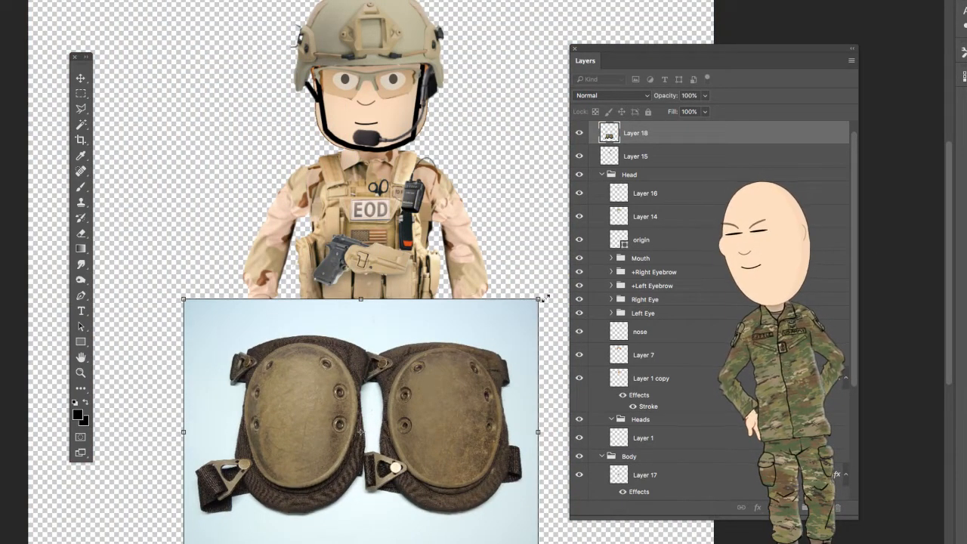
{"action": "left_click_drag", "start_coordinate": [538, 299], "coordinate": [339, 448]}
{"action": "left_click_drag", "start_coordinate": [284, 479], "coordinate": [314, 425]}
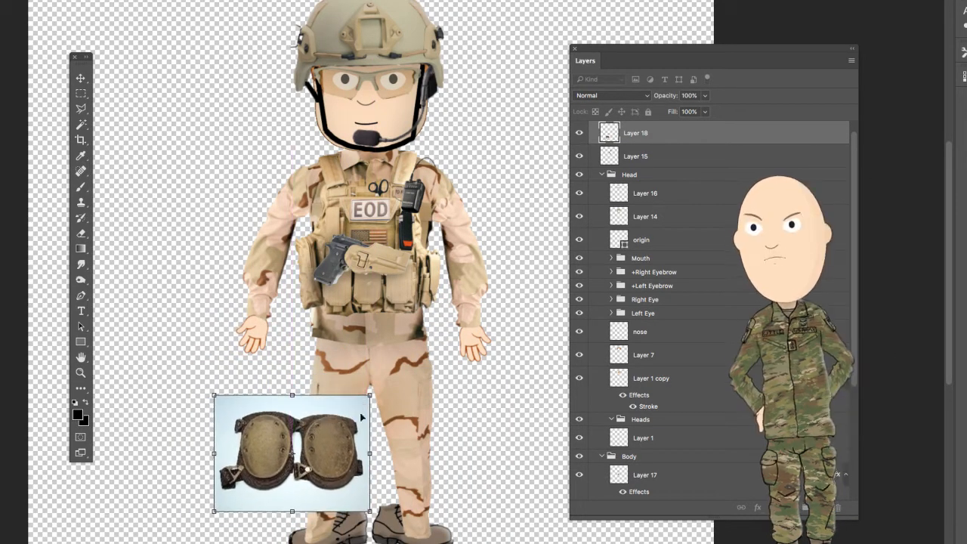
{"action": "left_click", "coordinate": [81, 80]}
{"action": "left_click", "coordinate": [652, 127]}
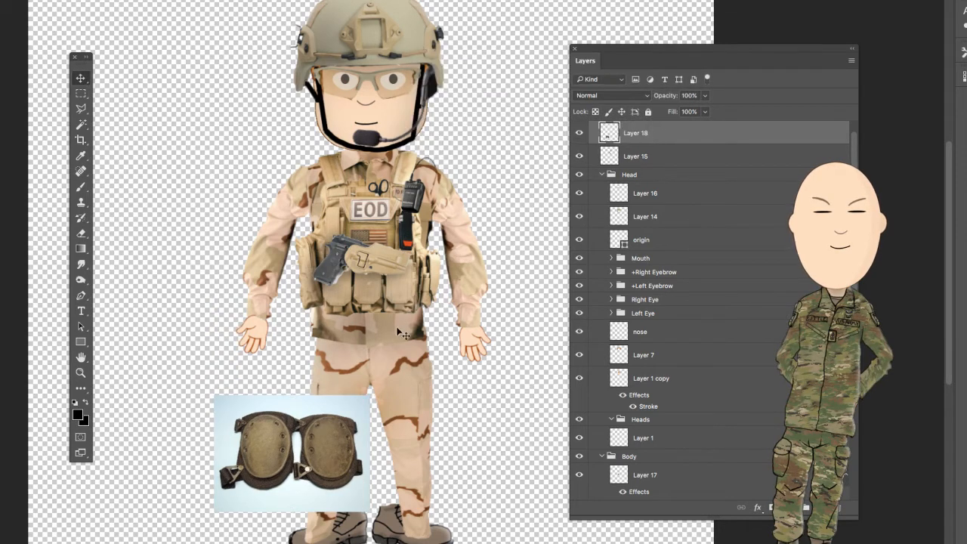
- Remove the light blue background around the knee pads and in the gap between them using the Magic Wand
{"action": "left_click", "coordinate": [81, 126]}
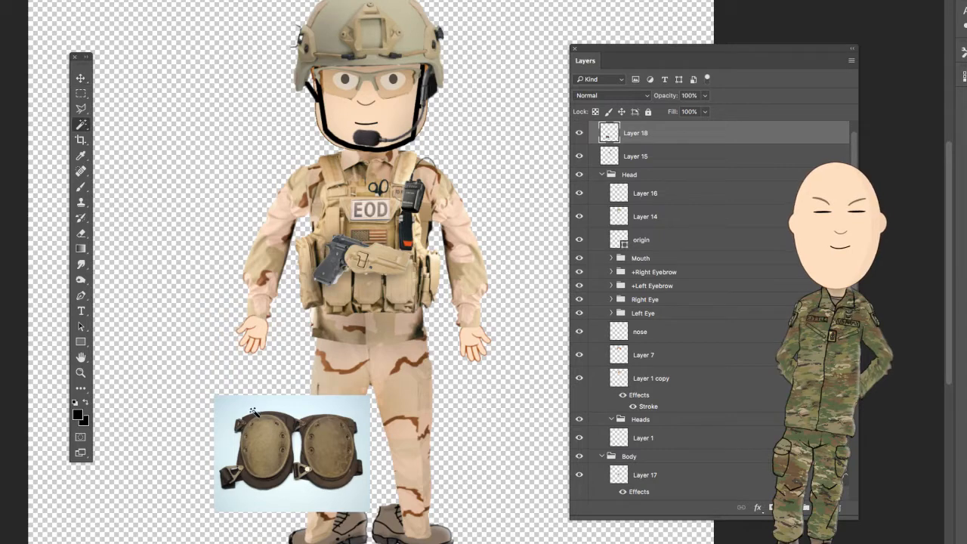
{"action": "left_click", "coordinate": [256, 412]}
{"action": "key", "text": "Delete"}
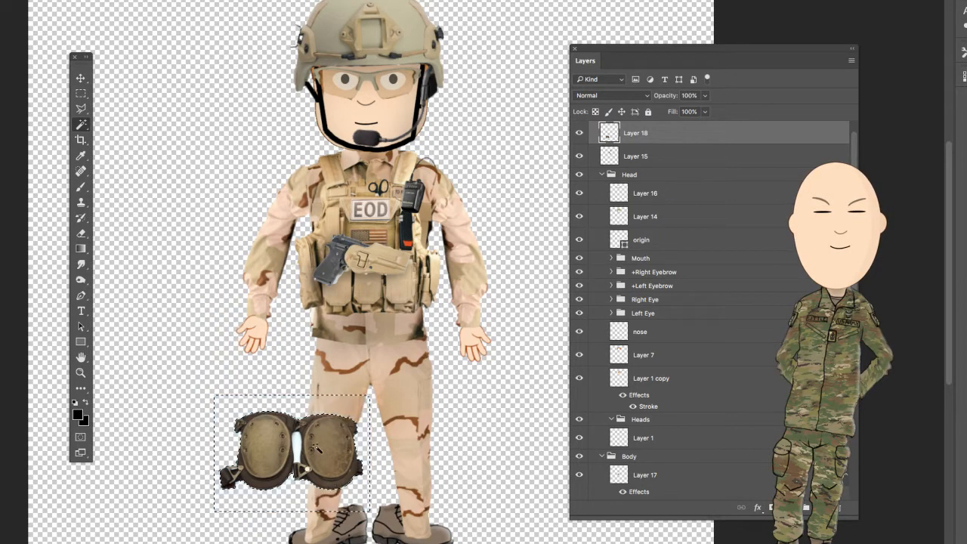
{"action": "left_click", "coordinate": [298, 450]}
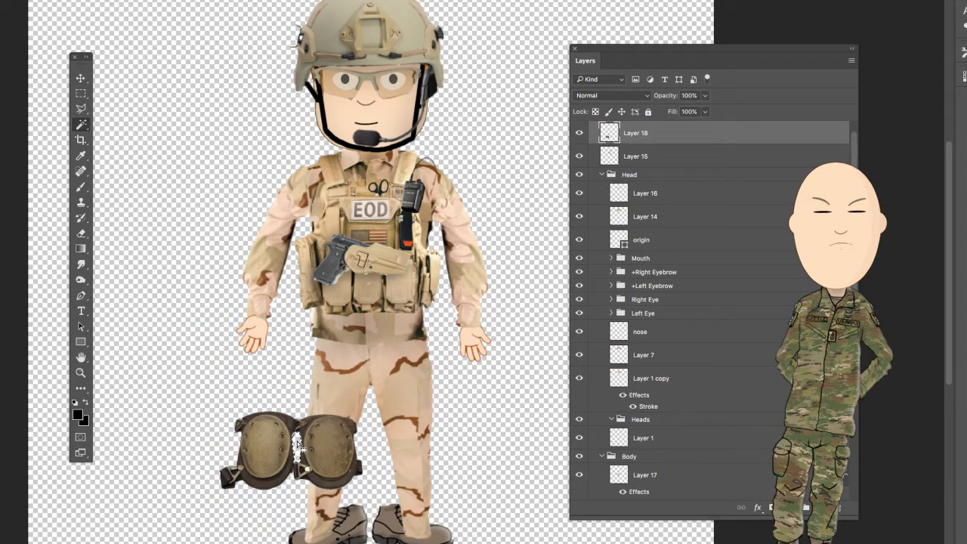
- Erase the second knee pad and the loose lower strap so that only a single pad is left
{"action": "key", "text": "e"}
{"action": "left_click_drag", "start_coordinate": [362, 446], "coordinate": [351, 480]}
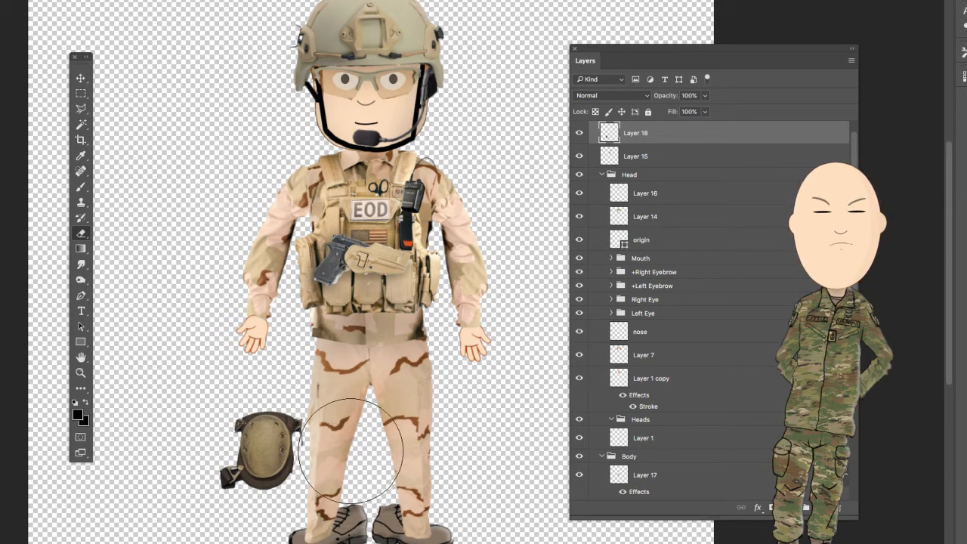
{"action": "left_click_drag", "start_coordinate": [128, 505], "coordinate": [211, 484]}
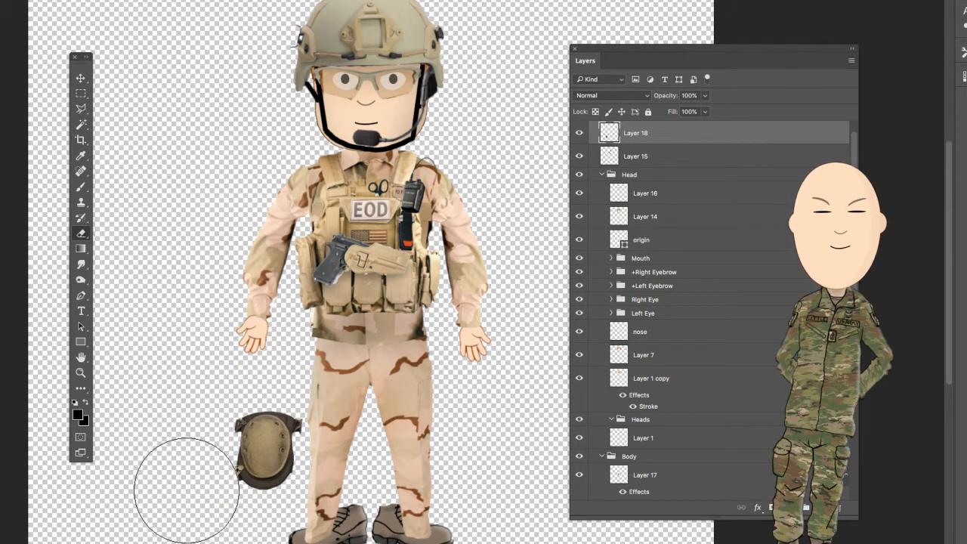
- Move the knee pad onto the soldier's right knee, tilt it to follow the leg, and enlarge it slightly to span the trouser leg
{"action": "key", "text": "ctrl+t"}
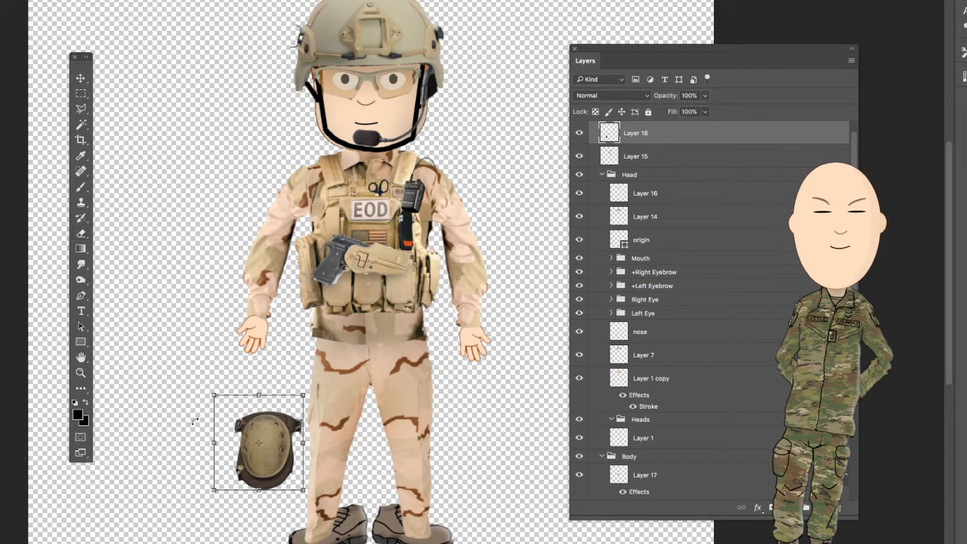
{"action": "left_click_drag", "start_coordinate": [270, 467], "coordinate": [337, 435]}
{"action": "left_click_drag", "start_coordinate": [369, 366], "coordinate": [397, 381]}
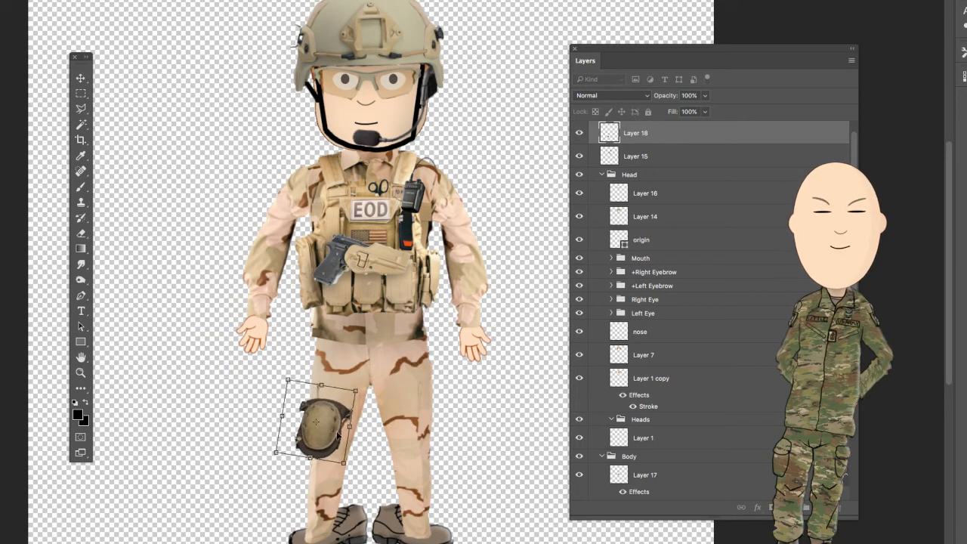
{"action": "left_click_drag", "start_coordinate": [337, 435], "coordinate": [350, 434]}
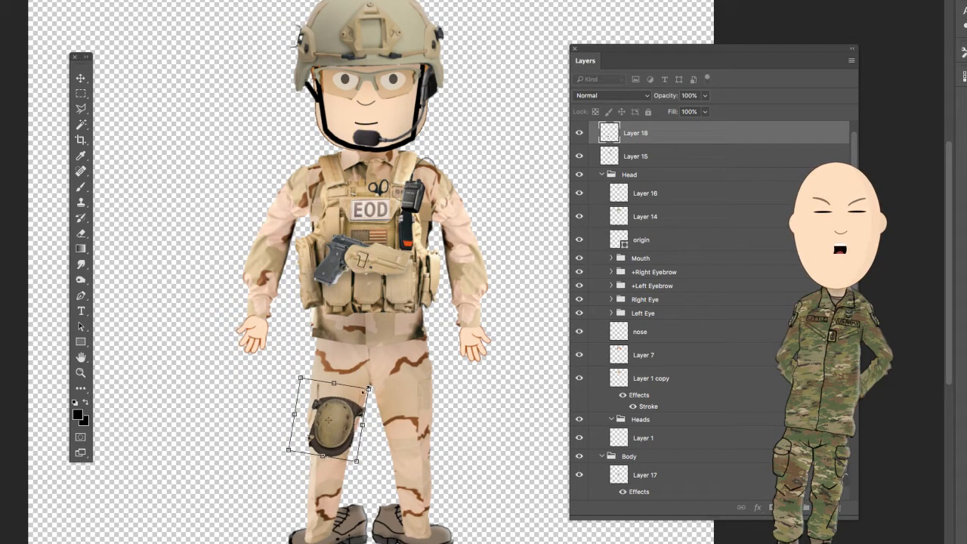
{"action": "left_click_drag", "start_coordinate": [369, 390], "coordinate": [384, 378]}
{"action": "left_click_drag", "start_coordinate": [345, 439], "coordinate": [336, 445]}
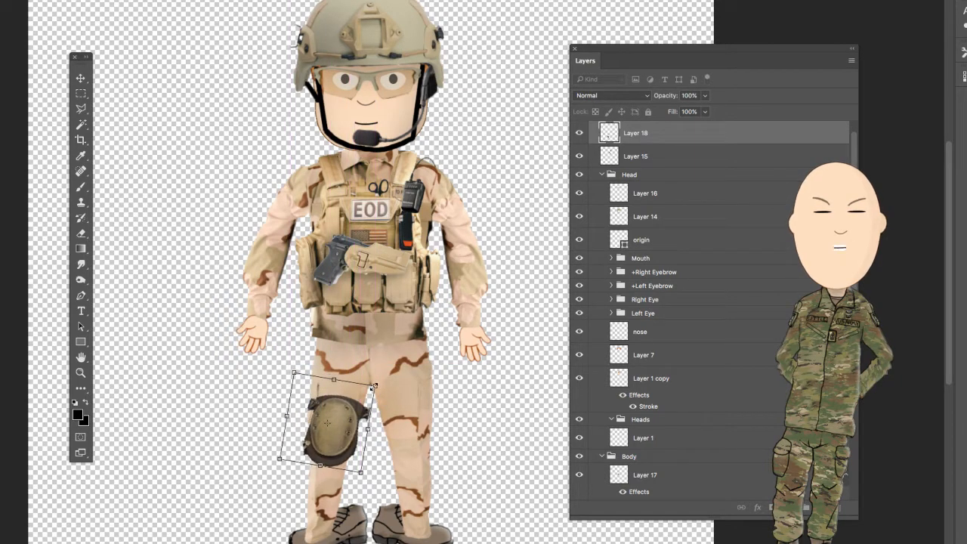
{"action": "left_click_drag", "start_coordinate": [374, 387], "coordinate": [390, 374]}
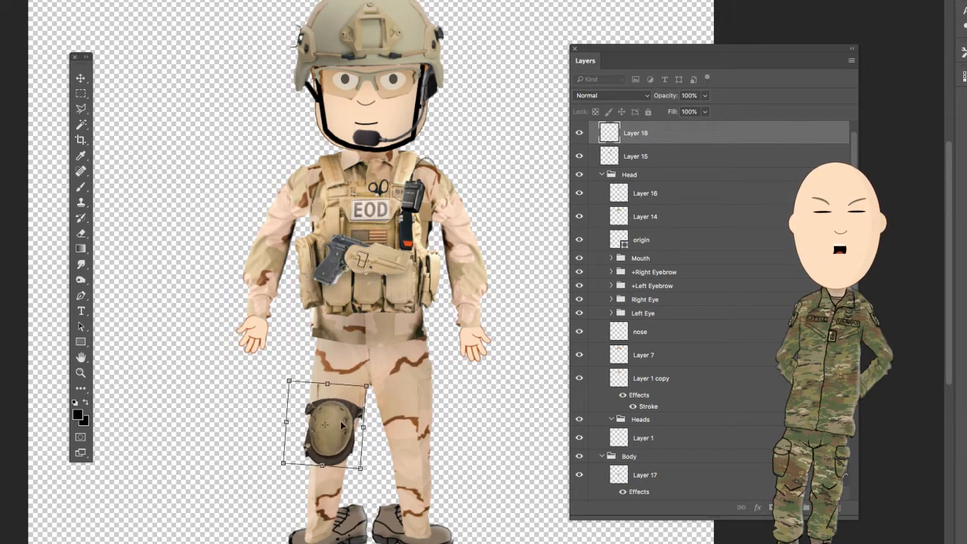
{"action": "left_click_drag", "start_coordinate": [338, 429], "coordinate": [340, 421]}
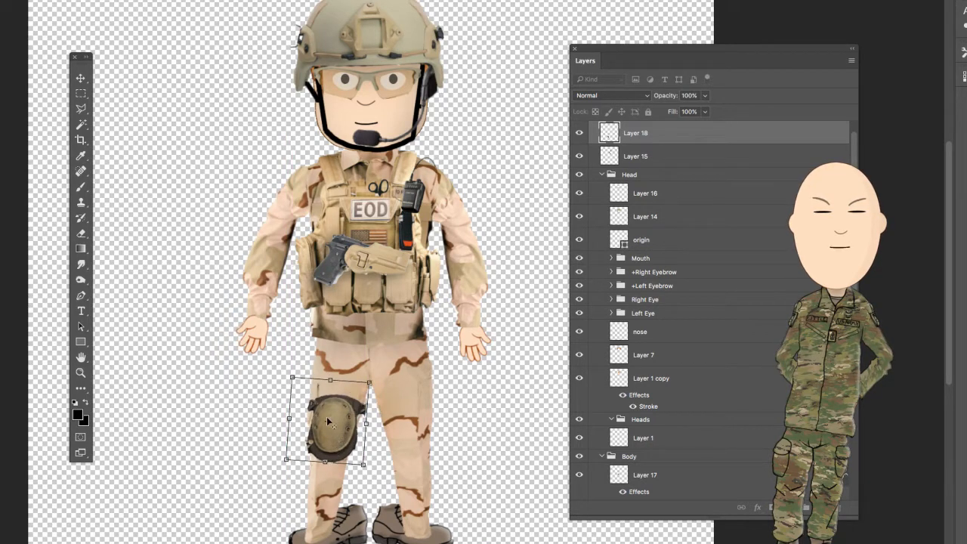
- Distort the knee pad's two lower corners inward and upward to fit the leg, and apply the transformation
{"action": "right_click", "coordinate": [359, 467]}
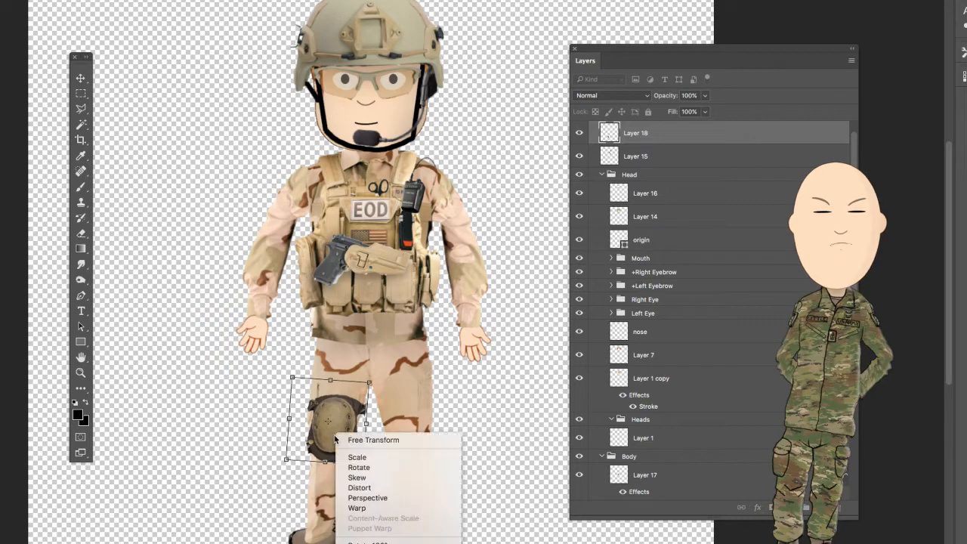
{"action": "left_click", "coordinate": [368, 489]}
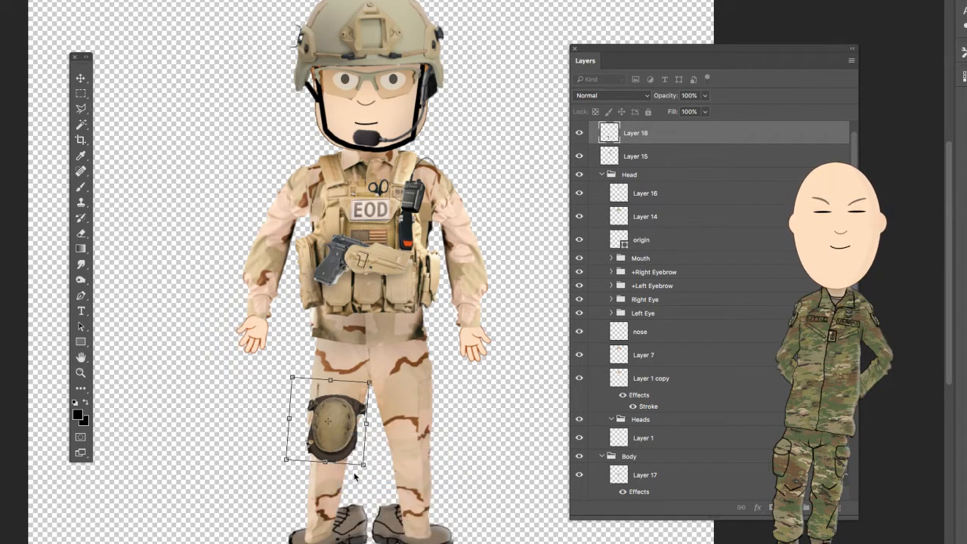
{"action": "left_click_drag", "start_coordinate": [364, 468], "coordinate": [361, 463]}
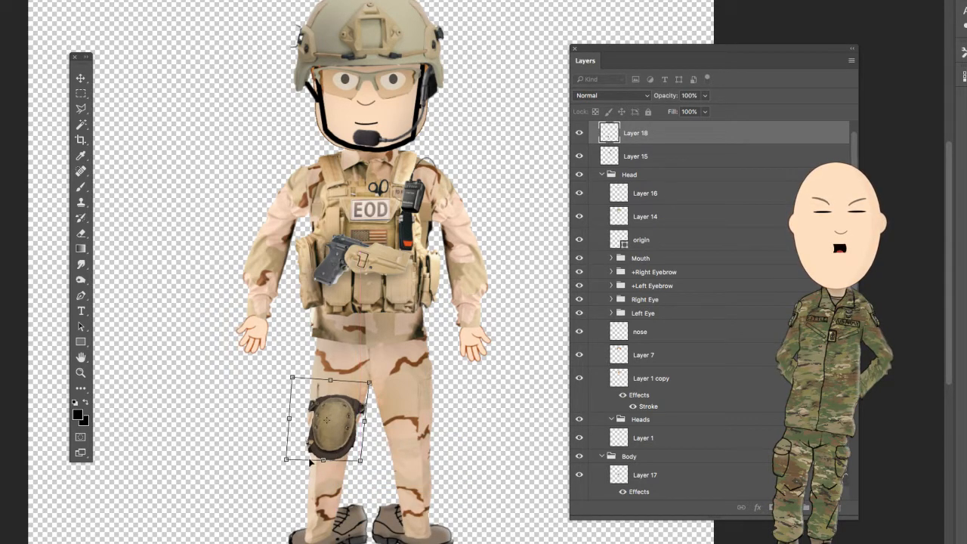
{"action": "left_click_drag", "start_coordinate": [286, 459], "coordinate": [292, 453]}
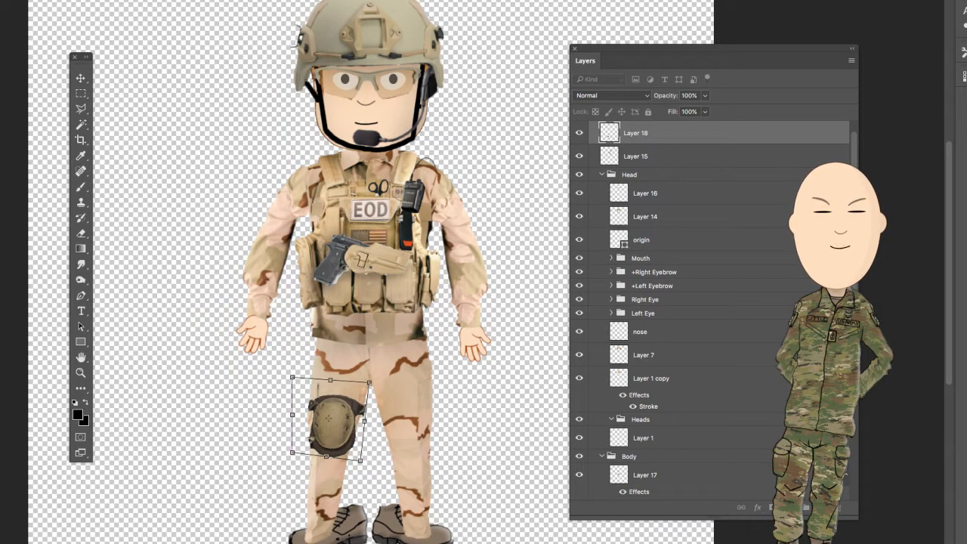
{"action": "left_click", "coordinate": [81, 79]}
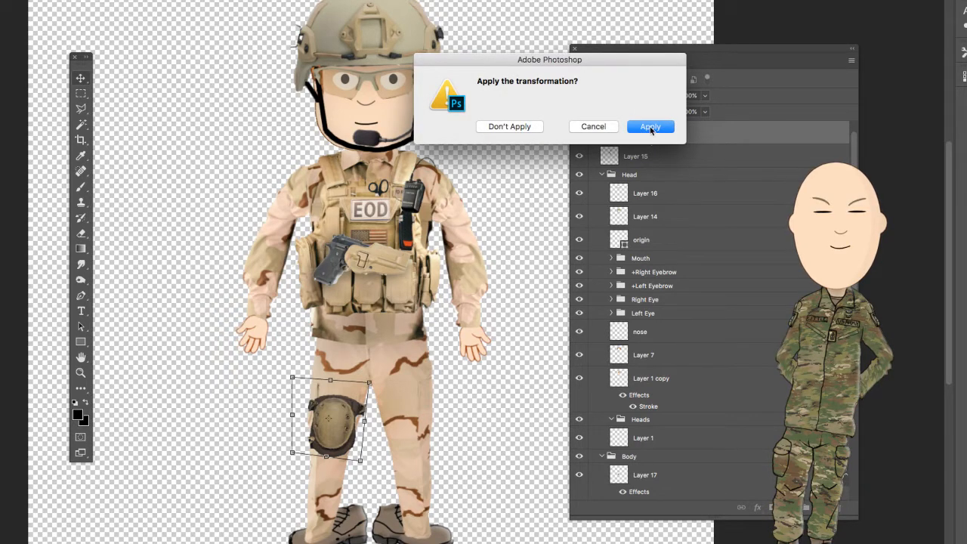
{"action": "left_click", "coordinate": [650, 127]}
- Duplicate the knee pad layer, flip the copy horizontally onto the soldier's left knee, and apply the transformation
{"action": "right_click", "coordinate": [658, 139]}
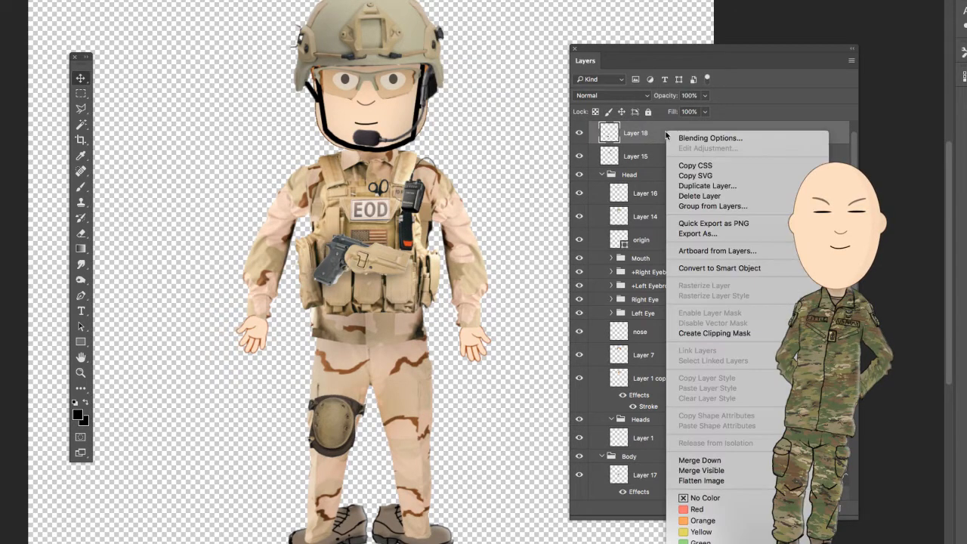
{"action": "left_click", "coordinate": [510, 303]}
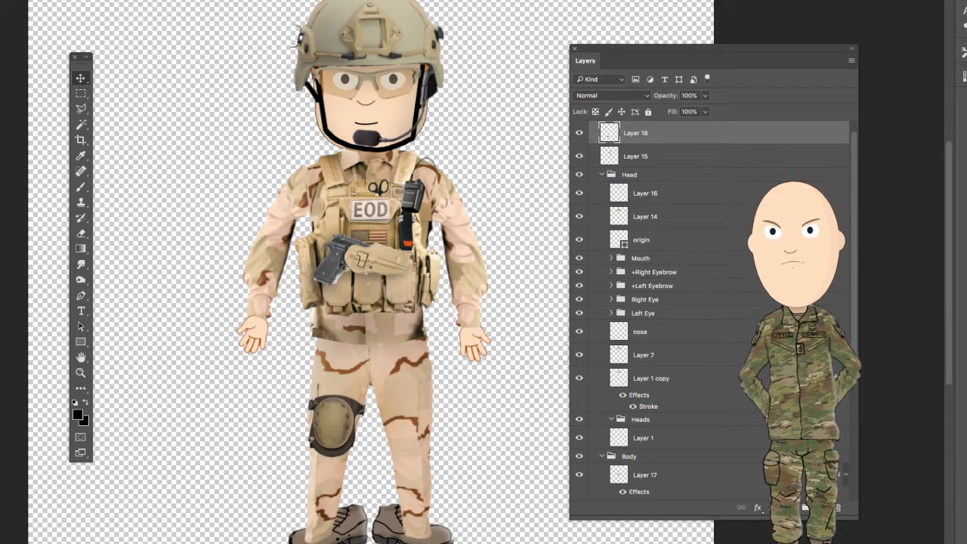
{"action": "key", "text": "ctrl+j"}
{"action": "key", "text": "ctrl+t"}
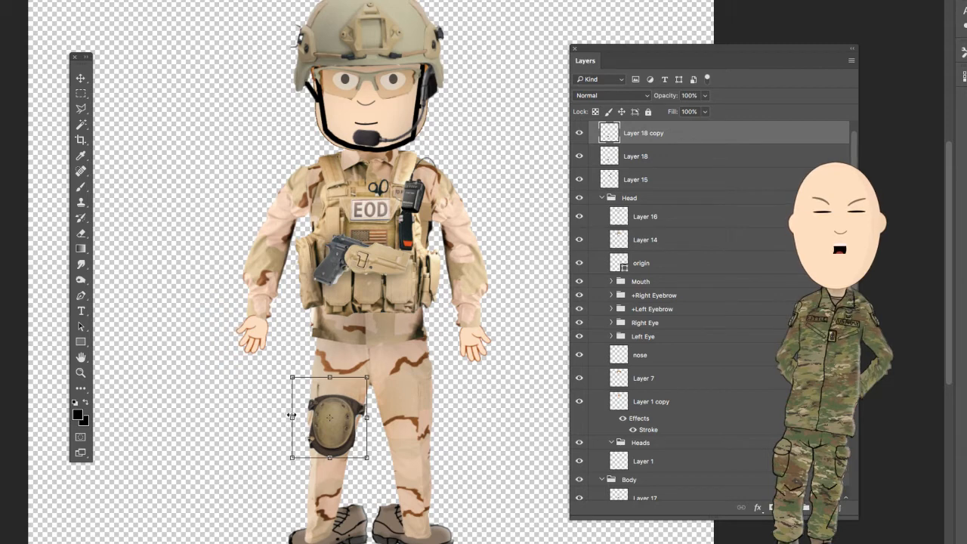
{"action": "left_click_drag", "start_coordinate": [292, 418], "coordinate": [444, 418]}
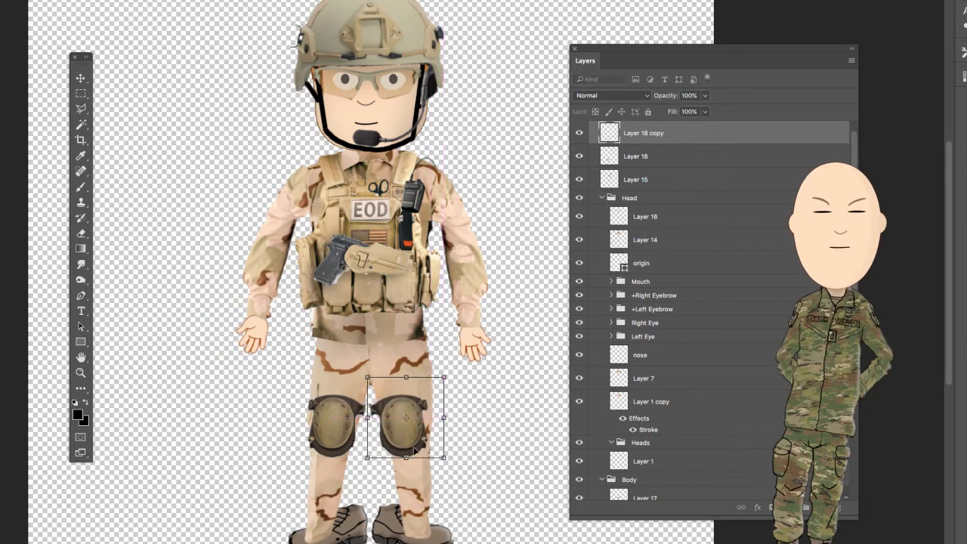
{"action": "left_click_drag", "start_coordinate": [394, 448], "coordinate": [401, 448]}
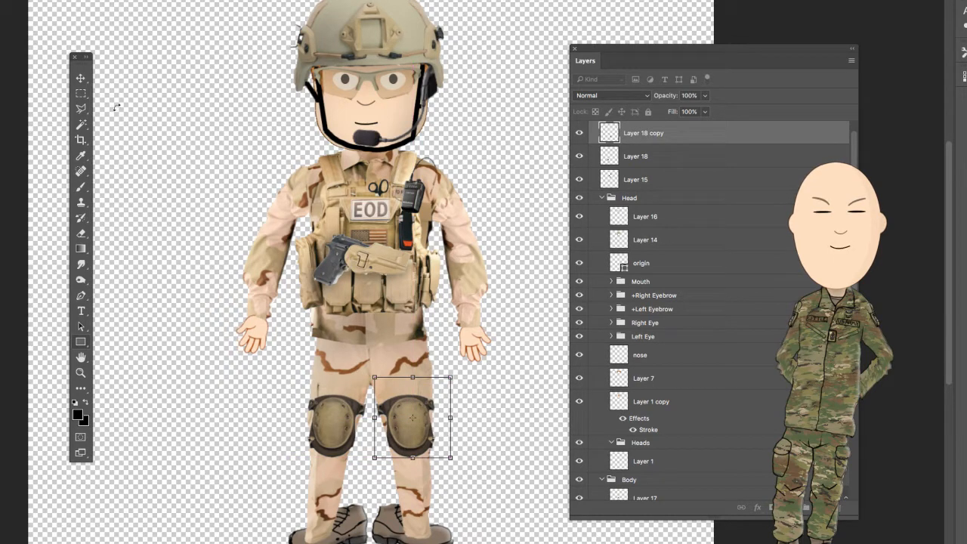
{"action": "left_click", "coordinate": [81, 79]}
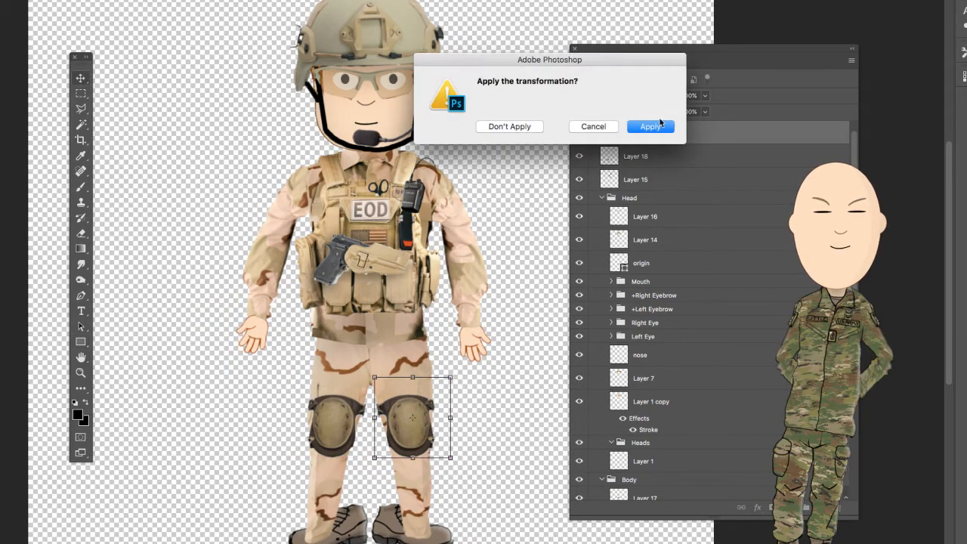
{"action": "left_click", "coordinate": [651, 127]}
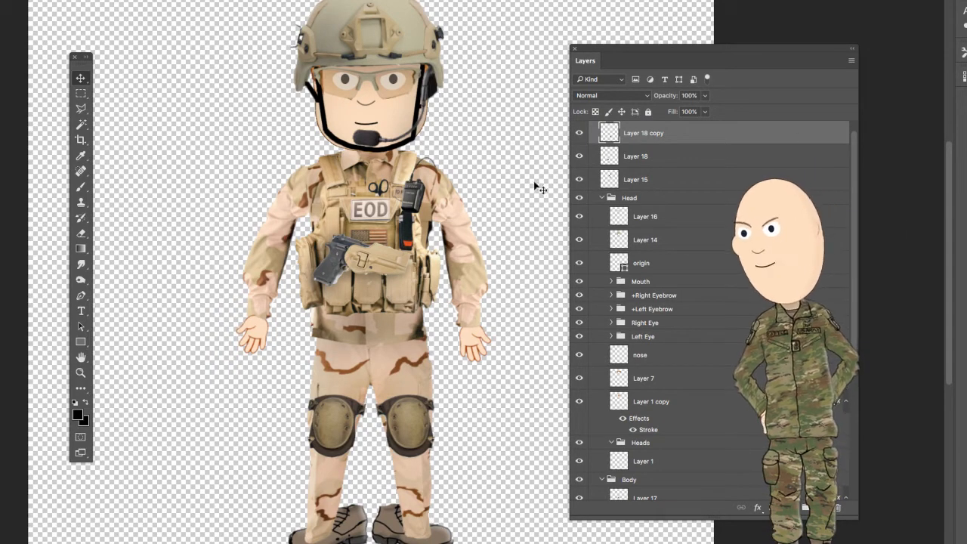
- Merge the two knee pad layers and place the merged layer in the Body group, between Layer 13 and Upper body
{"action": "left_click", "coordinate": [697, 165], "text": "shift"}
{"action": "right_click", "coordinate": [698, 165]}
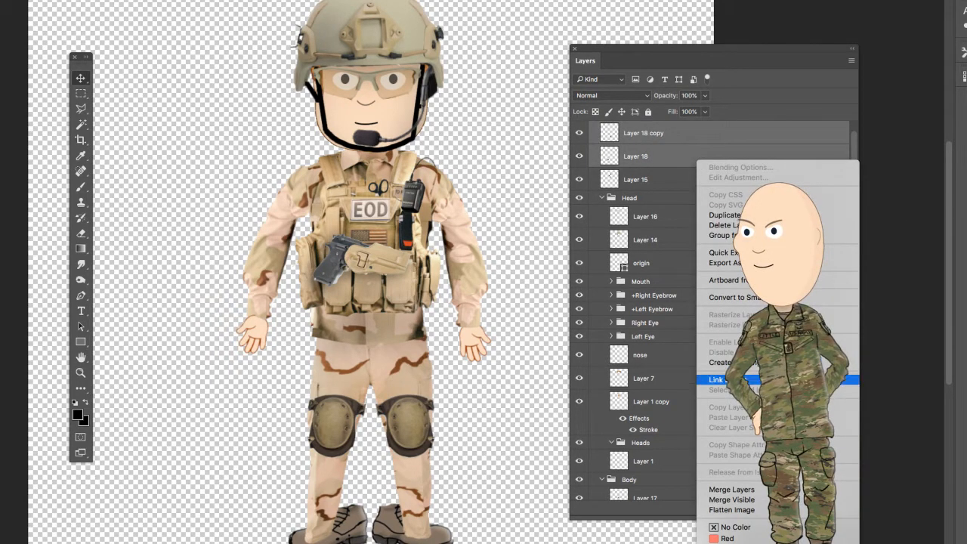
{"action": "left_click", "coordinate": [732, 490]}
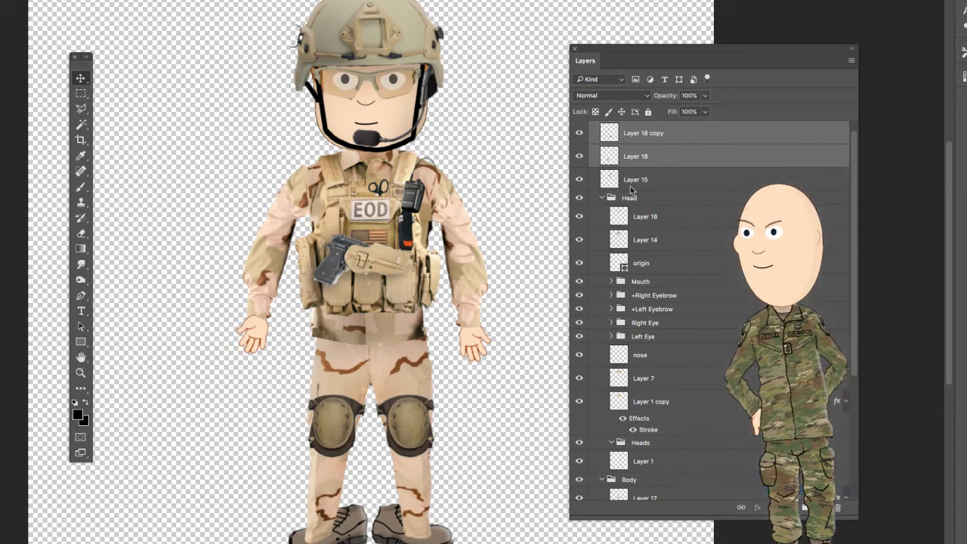
{"action": "left_click_drag", "start_coordinate": [680, 139], "coordinate": [681, 462]}
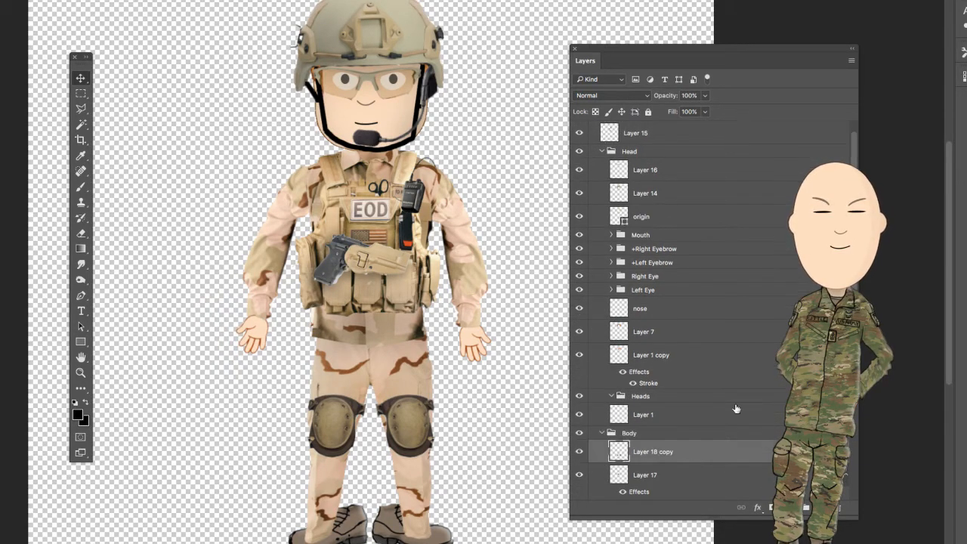
{"action": "scroll", "coordinate": [696, 392], "scroll_direction": "down", "scroll_amount": 3}
{"action": "scroll", "coordinate": [696, 391], "scroll_direction": "down", "scroll_amount": 1}
{"action": "left_click_drag", "start_coordinate": [696, 301], "coordinate": [701, 375]}
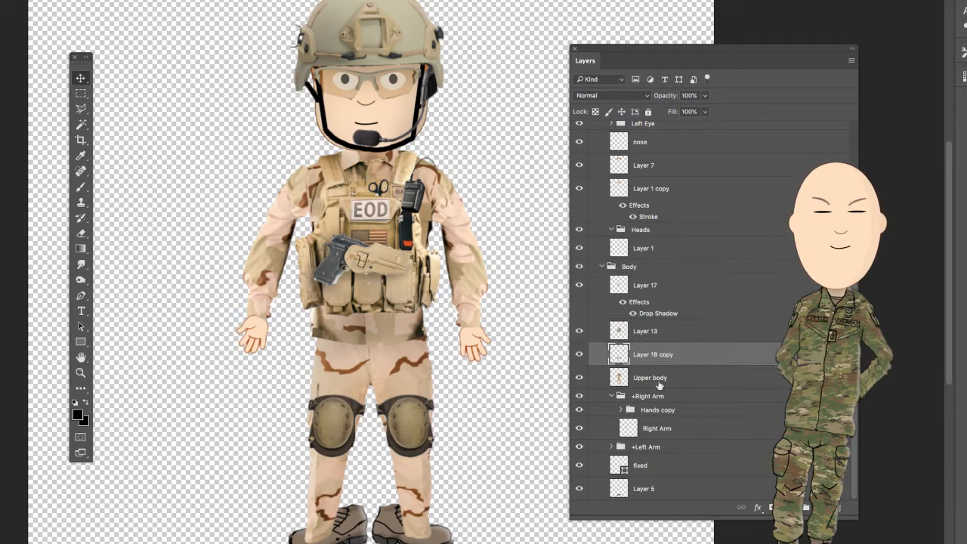
- On the Upper body layer, erase the trouser edges sticking out beside the inner sides of both knee pads with a smaller eraser
{"action": "key", "text": "alt+bracketleft"}
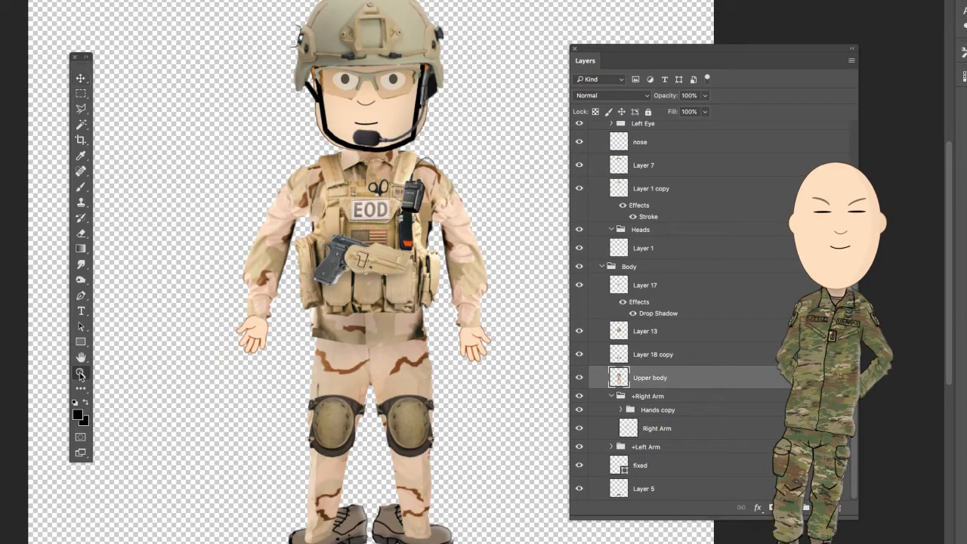
{"action": "left_click_drag", "start_coordinate": [415, 443], "coordinate": [421, 443]}
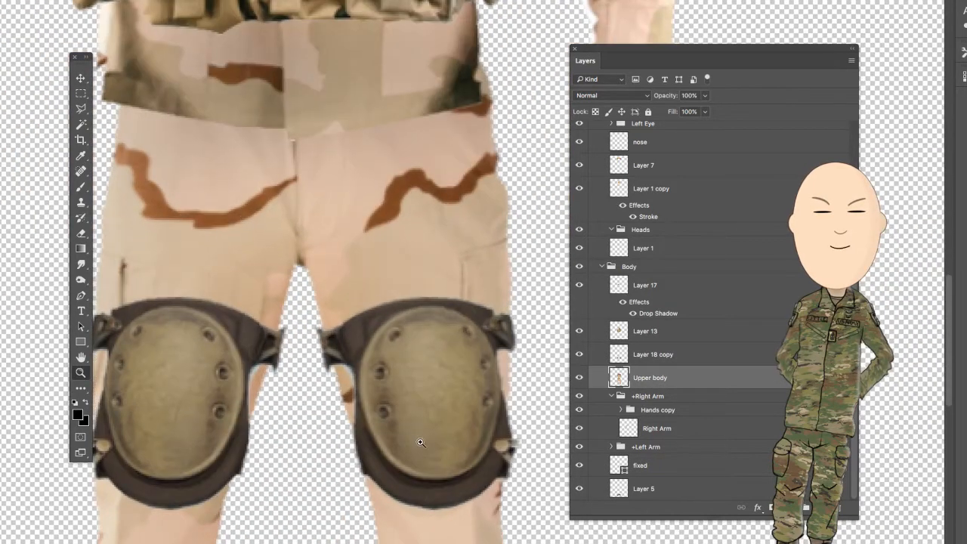
{"action": "key", "text": "e"}
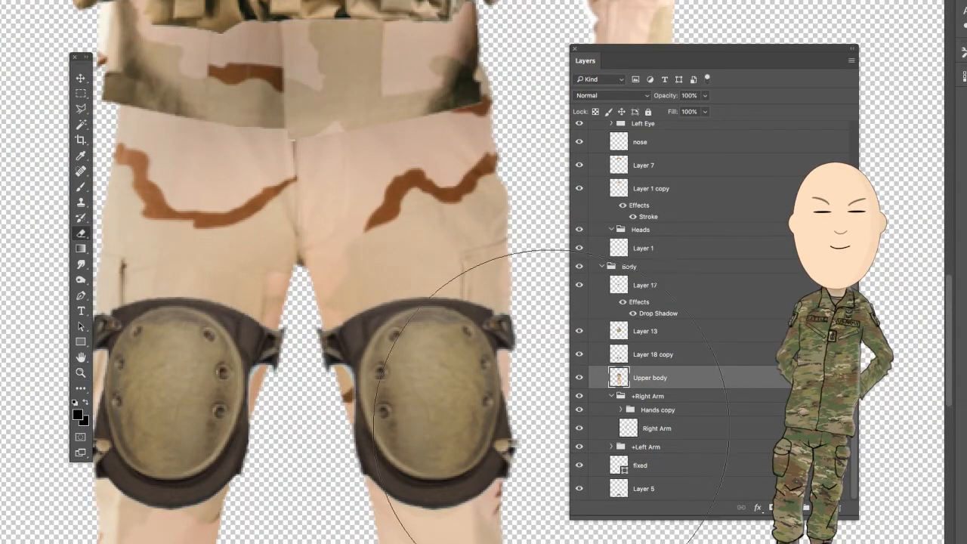
{"action": "key", "text": "bracketleft"}
{"action": "key", "text": "bracketleft"}
{"action": "key", "text": "bracketleft"}
{"action": "key", "text": "bracketleft"}
{"action": "key", "text": "bracketleft"}
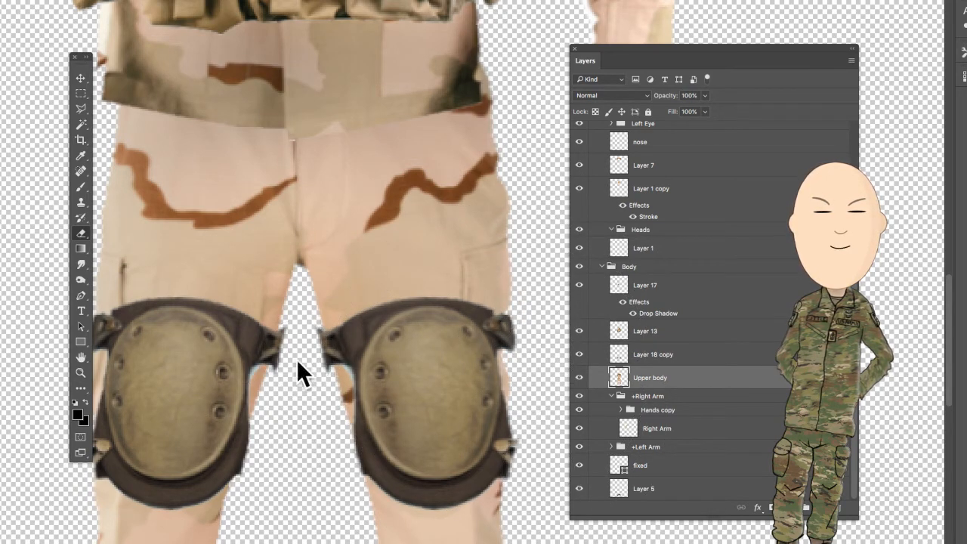
{"action": "left_click_drag", "start_coordinate": [314, 386], "coordinate": [322, 417]}
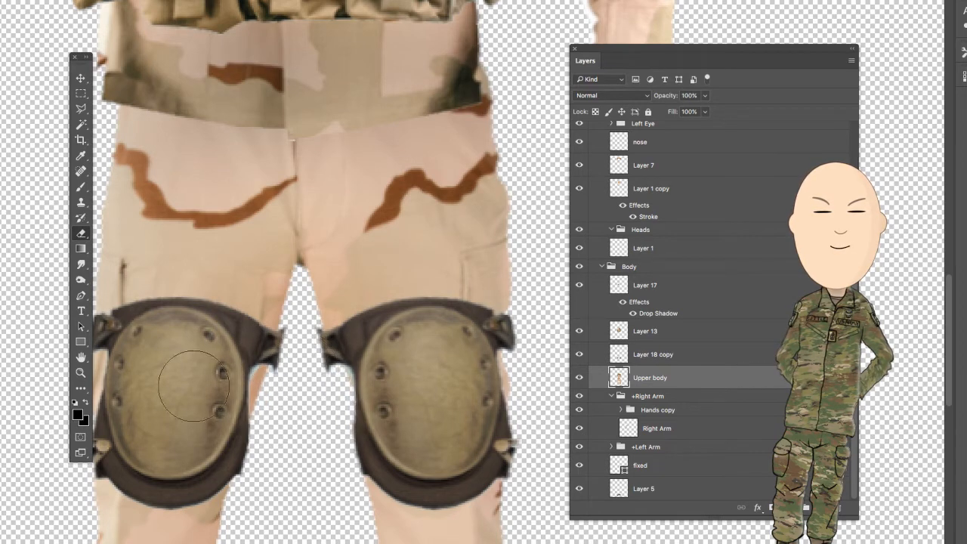
{"action": "left_click_drag", "start_coordinate": [287, 389], "coordinate": [301, 393]}
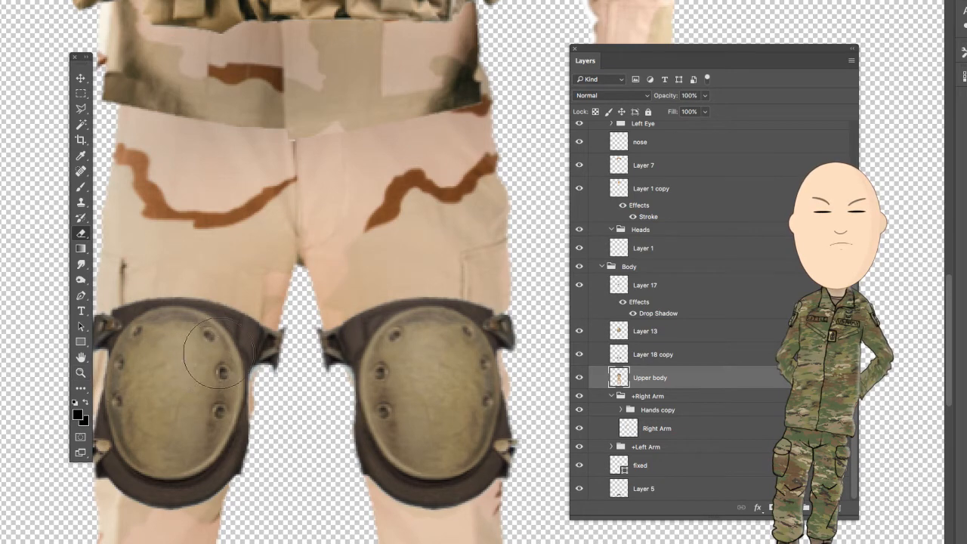
- On the knee pads layer, erase the protruding strap clips between the knees and at the right knee pad's lower outer edge
{"action": "key", "text": "space"}
{"action": "left_click_drag", "start_coordinate": [236, 335], "coordinate": [327, 341]}
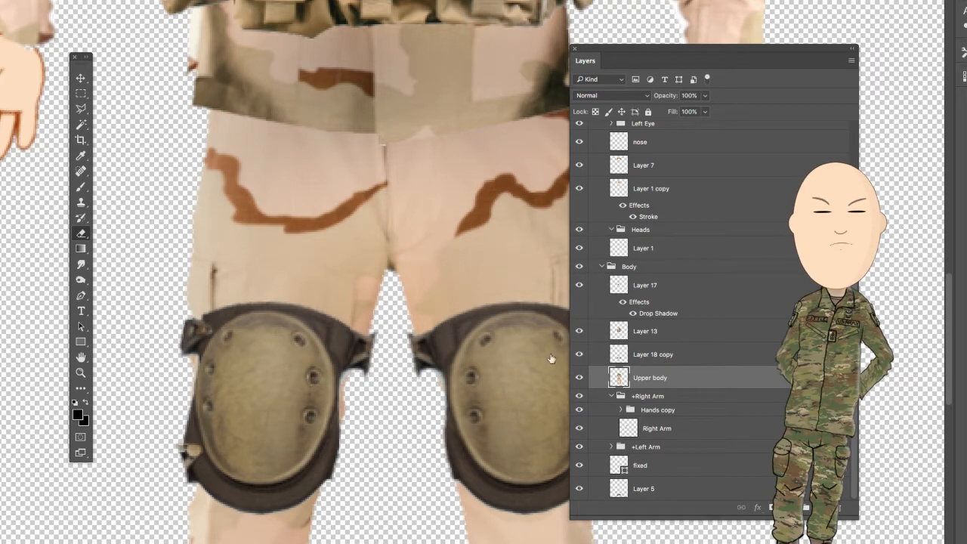
{"action": "left_click", "coordinate": [582, 355]}
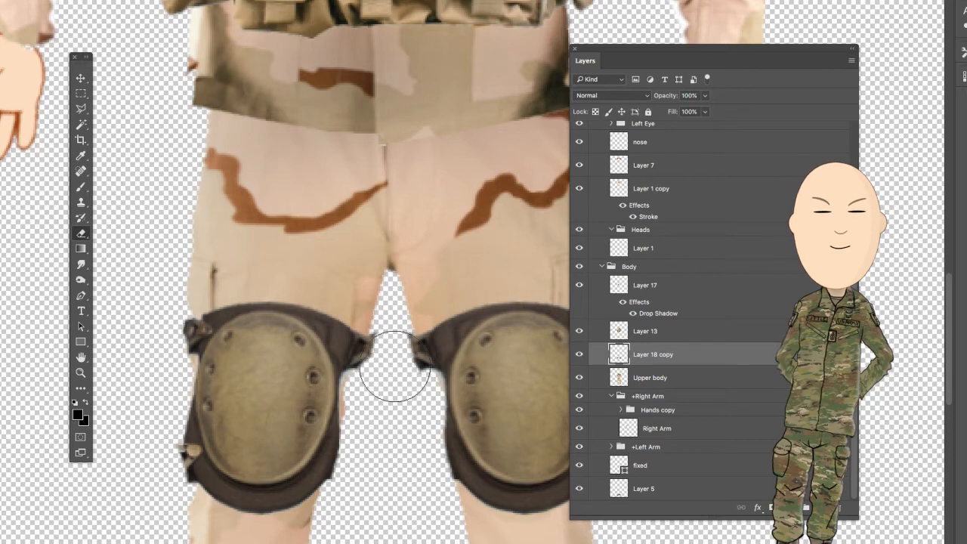
{"action": "left_click_drag", "start_coordinate": [394, 367], "coordinate": [389, 371]}
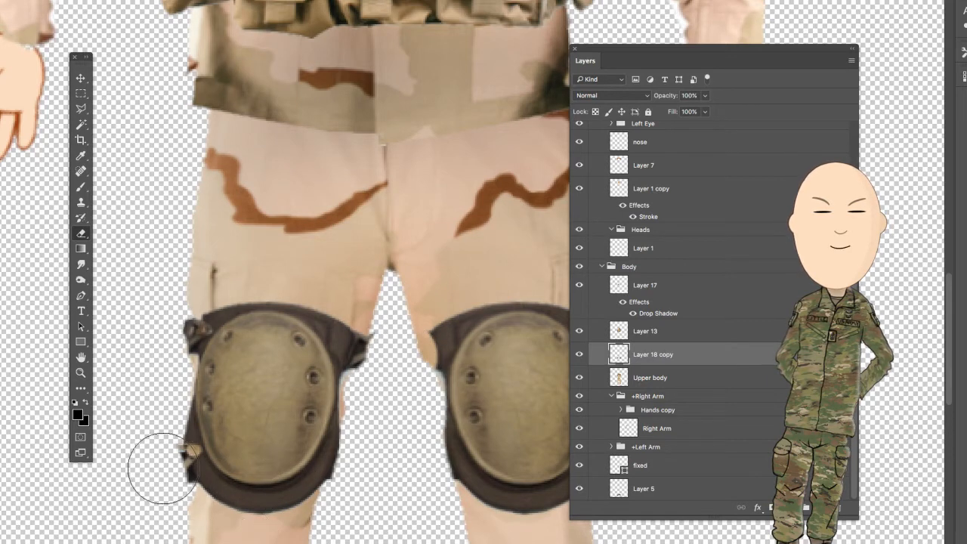
{"action": "mouse_move", "coordinate": [163, 468]}
{"action": "left_mouse_down"}
{"action": "mouse_move", "coordinate": [147, 453]}
{"action": "mouse_move", "coordinate": [156, 492]}
{"action": "left_mouse_up"}
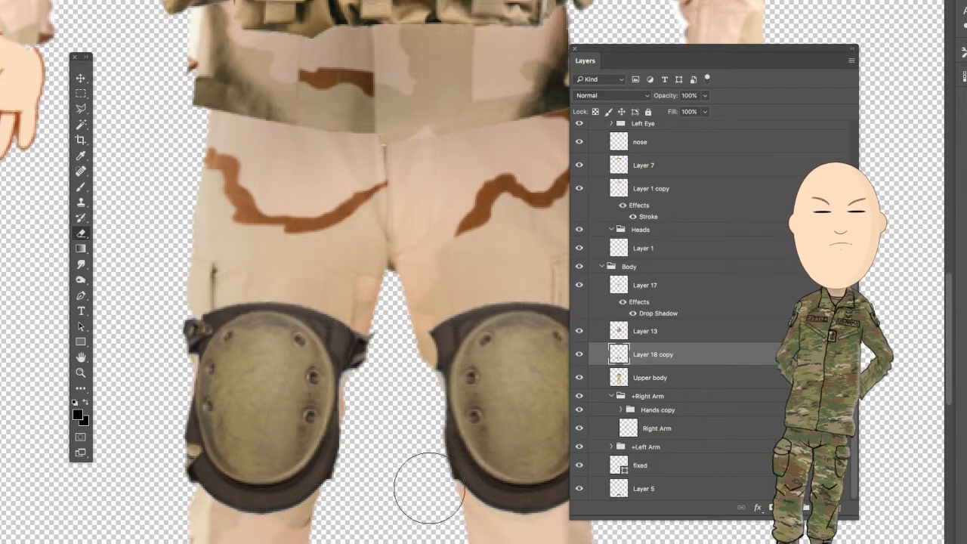
- On the Upper body layer, burn shading into the trousers around the edges of the soldier's right knee pad with a smaller brush
{"action": "left_click", "coordinate": [690, 384]}
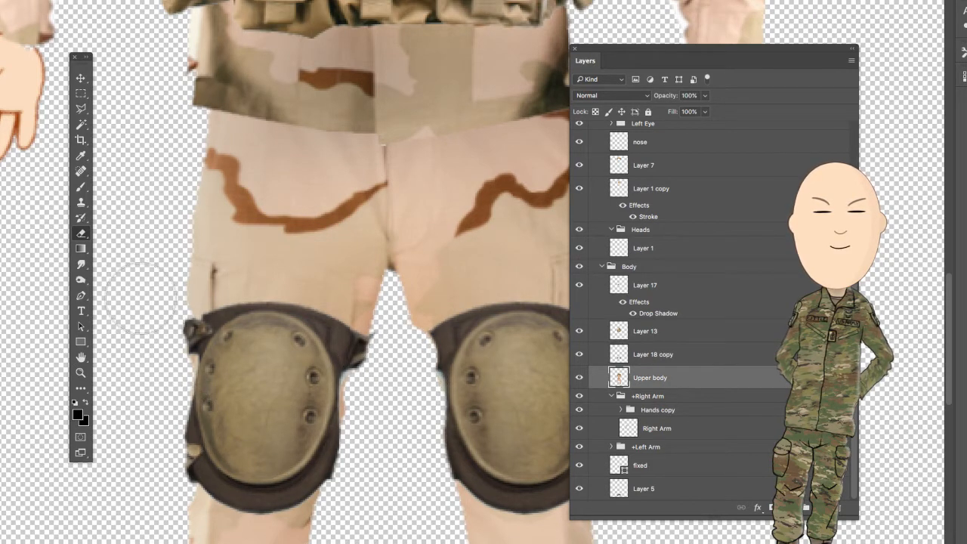
{"action": "left_click", "coordinate": [81, 281]}
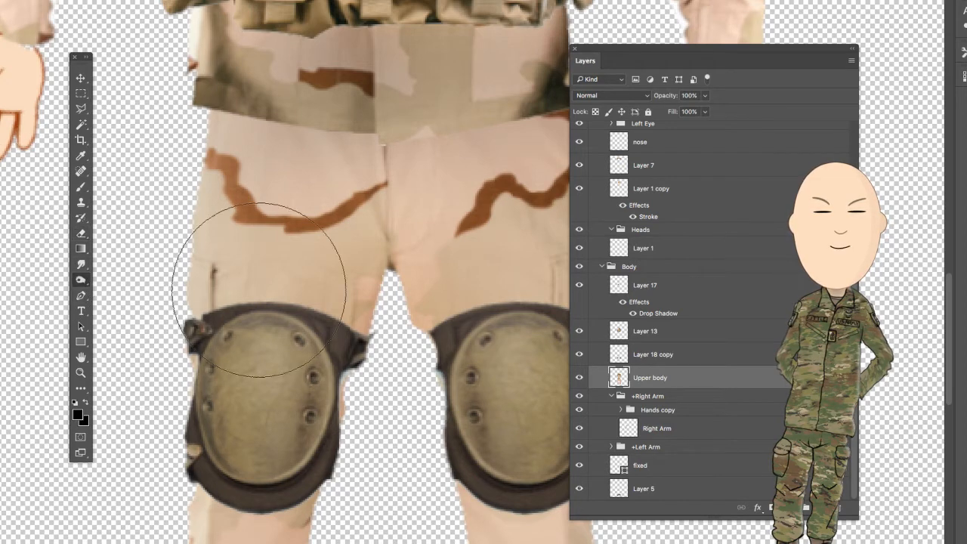
{"action": "key", "text": "bracketleft"}
{"action": "key", "text": "bracketleft"}
{"action": "key", "text": "bracketleft"}
{"action": "key", "text": "bracketleft"}
{"action": "key", "text": "bracketleft"}
{"action": "key", "text": "bracketleft"}
{"action": "key", "text": "bracketleft"}
{"action": "key", "text": "bracketleft"}
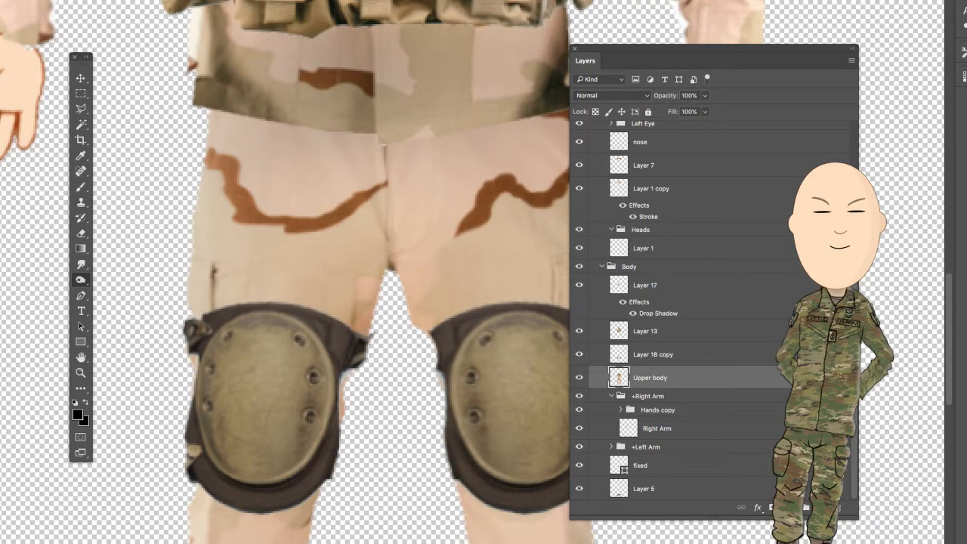
{"action": "mouse_move", "coordinate": [223, 290]}
{"action": "left_mouse_down"}
{"action": "mouse_move", "coordinate": [224, 339]}
{"action": "mouse_move", "coordinate": [217, 286]}
{"action": "mouse_move", "coordinate": [302, 338]}
{"action": "left_mouse_up"}
{"action": "mouse_move", "coordinate": [309, 514]}
{"action": "left_mouse_down"}
{"action": "mouse_move", "coordinate": [267, 517]}
{"action": "mouse_move", "coordinate": [210, 494]}
{"action": "left_mouse_up"}
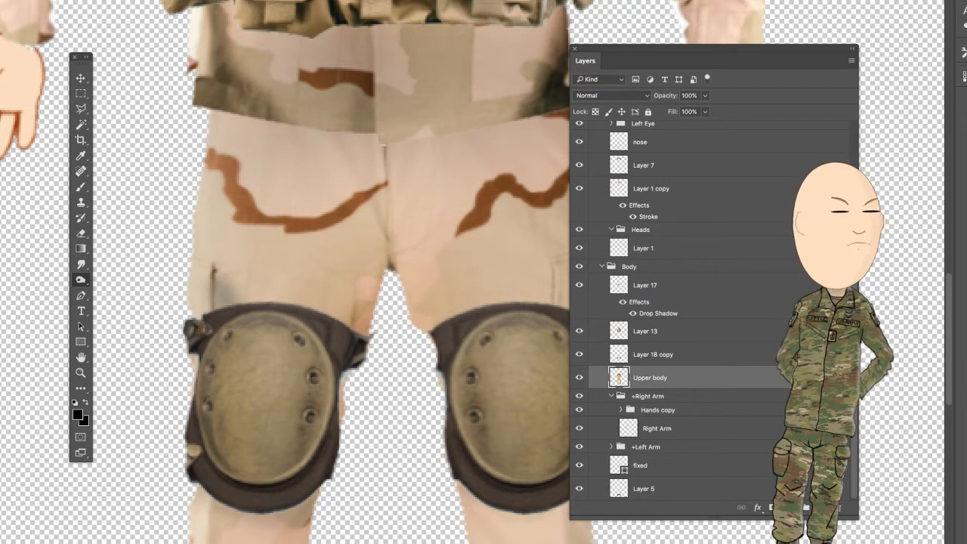
- Erase the lower ends of both trouser legs on the Upper body layer where they overlap the boots
{"action": "right_click", "coordinate": [285, 361]}
{"action": "left_click", "coordinate": [312, 364]}
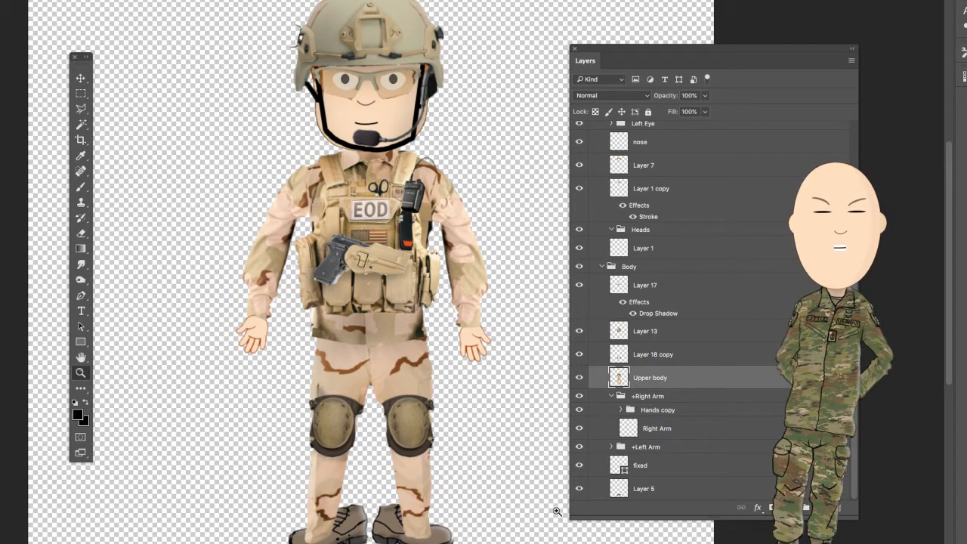
{"action": "key", "text": "e"}
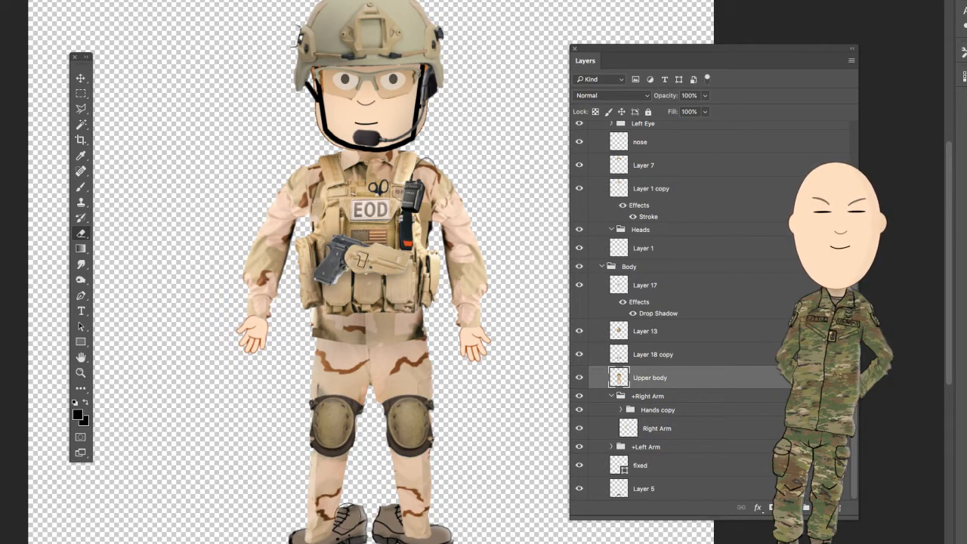
{"action": "mouse_move", "coordinate": [307, 522]}
{"action": "left_mouse_down"}
{"action": "mouse_move", "coordinate": [473, 522]}
{"action": "mouse_move", "coordinate": [416, 518]}
{"action": "mouse_move", "coordinate": [299, 538]}
{"action": "left_mouse_up"}
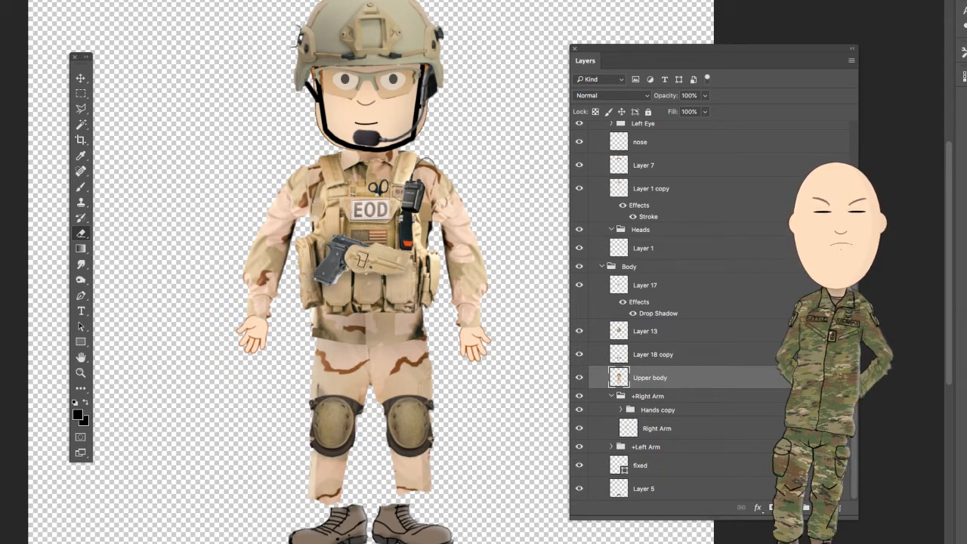
- On Layer 5, select the soldier's right boot, scale it down, move it up under the trouser leg, and apply the transformation
{"action": "left_click", "coordinate": [694, 355]}
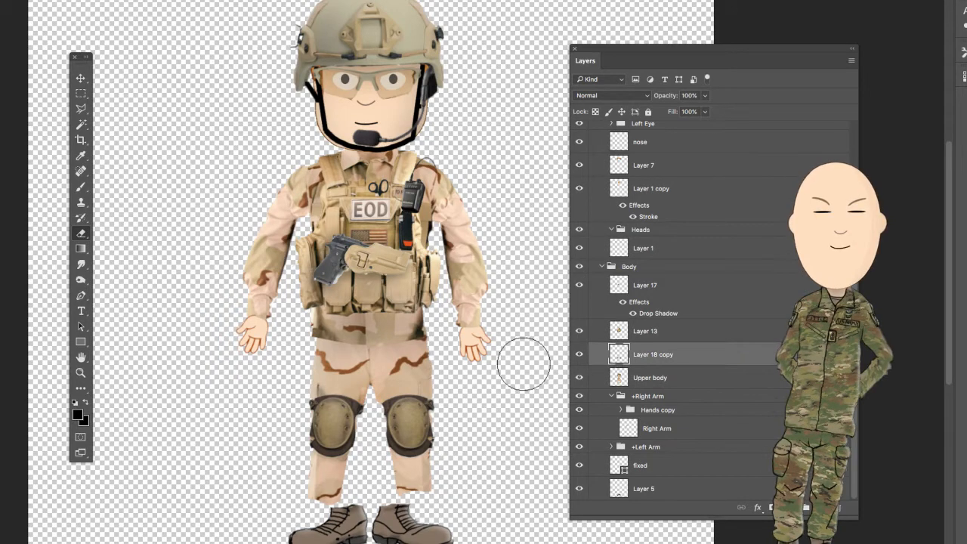
{"action": "left_click", "coordinate": [689, 491]}
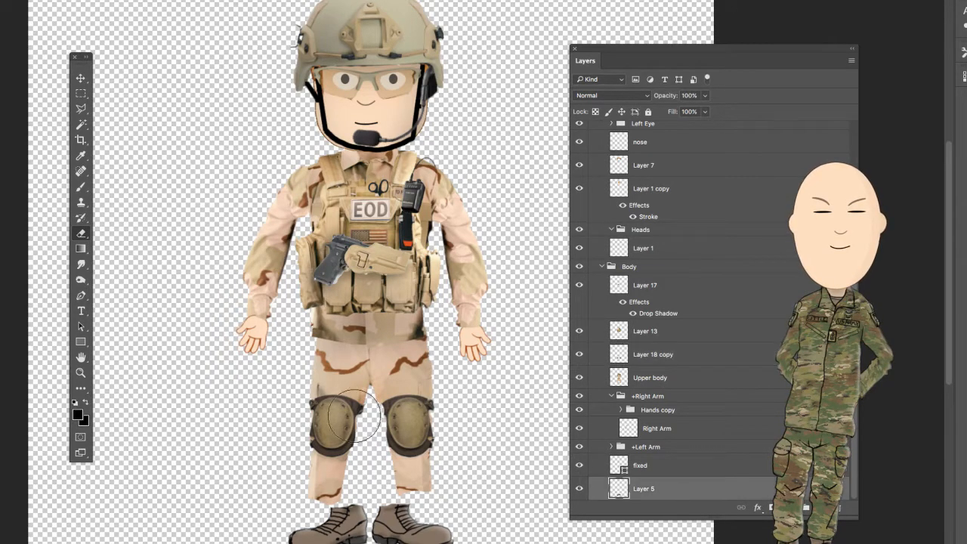
{"action": "left_click", "coordinate": [84, 96]}
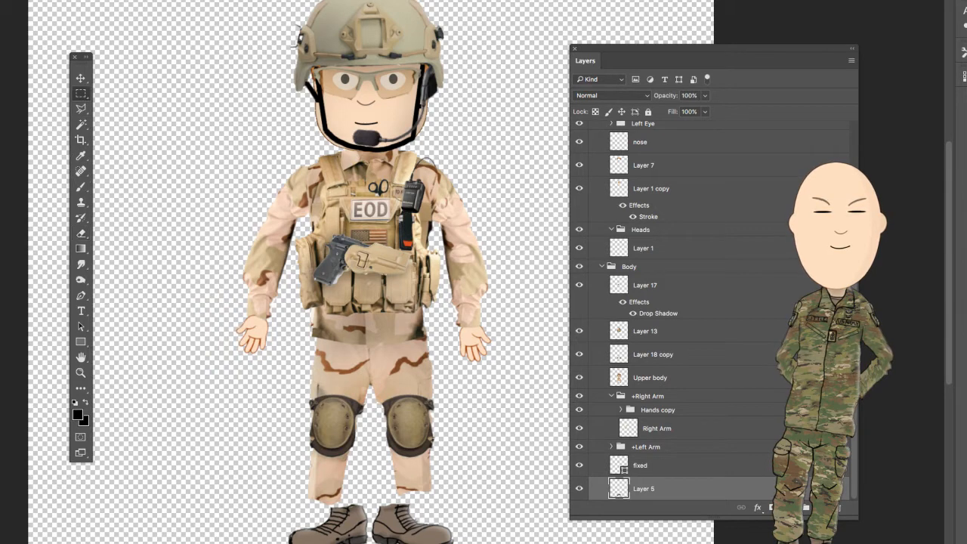
{"action": "left_click_drag", "start_coordinate": [244, 476], "coordinate": [370, 543]}
{"action": "key", "text": "ctrl+t"}
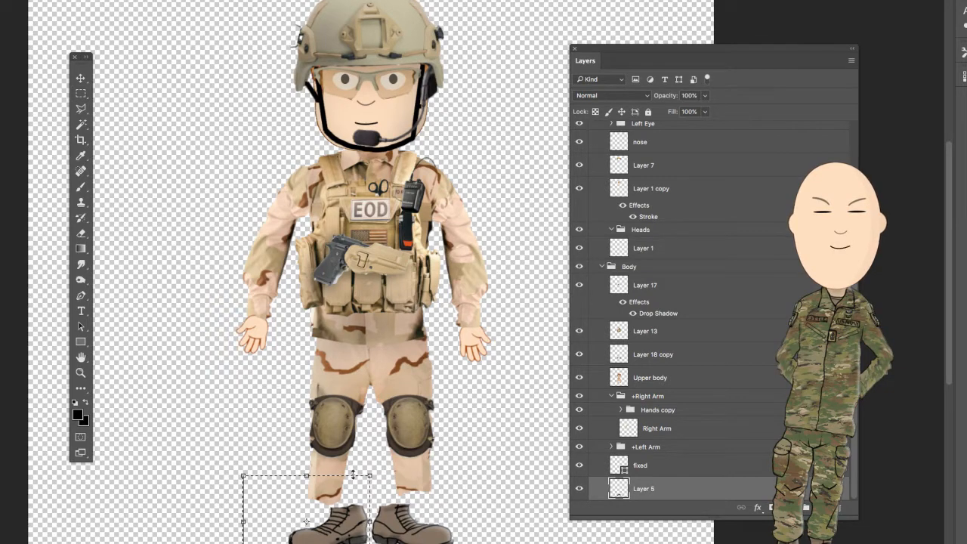
{"action": "left_click_drag", "start_coordinate": [370, 475], "coordinate": [347, 491]}
{"action": "left_click_drag", "start_coordinate": [328, 540], "coordinate": [326, 522]}
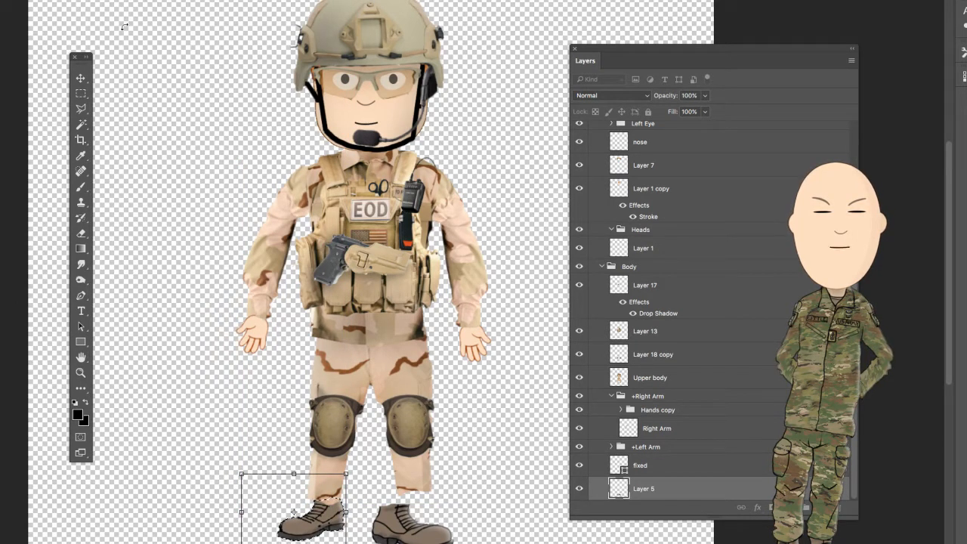
{"action": "left_click", "coordinate": [81, 79]}
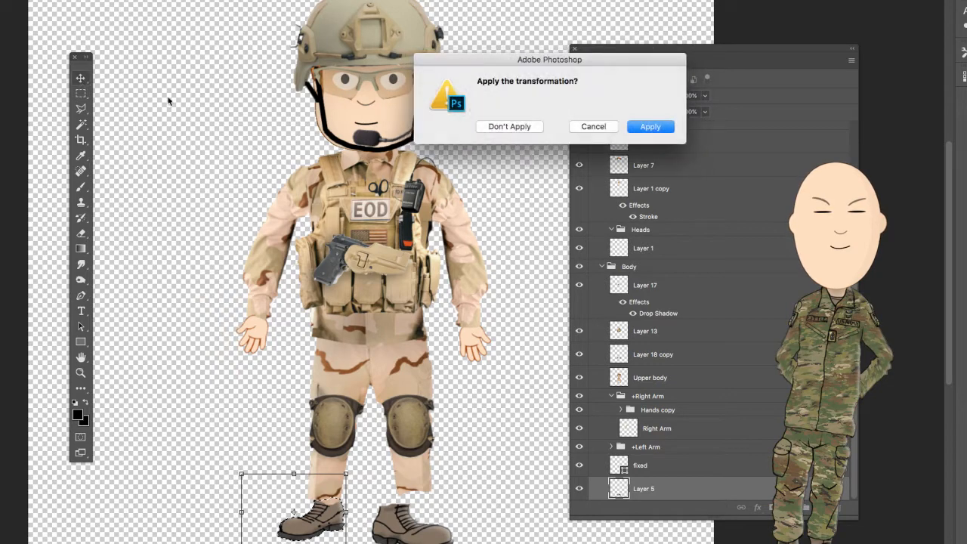
{"action": "left_click", "coordinate": [651, 127]}
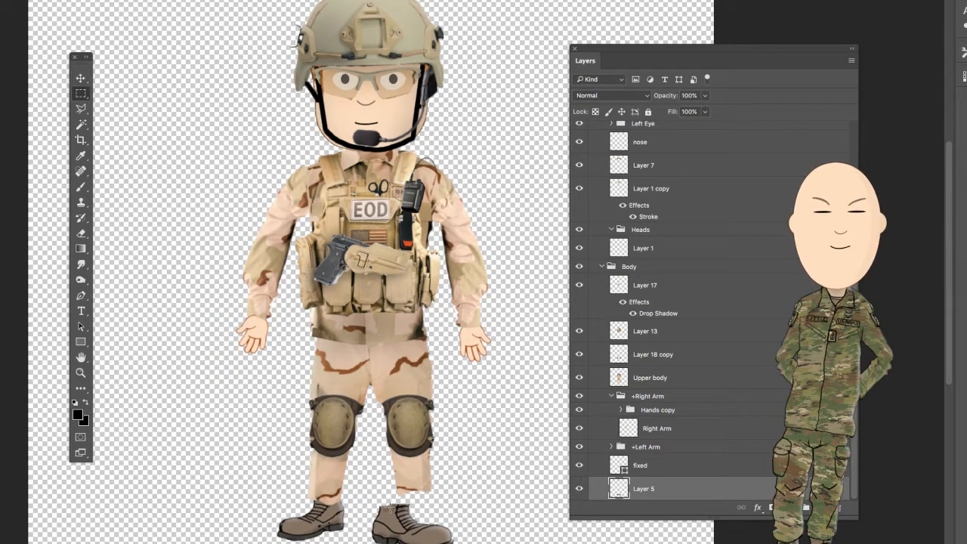
- Select the soldier's left boot, scale it down and fit it under the left trouser leg, applying the transformation
{"action": "left_click_drag", "start_coordinate": [369, 497], "coordinate": [443, 531]}
{"action": "key", "text": "ctrl+t"}
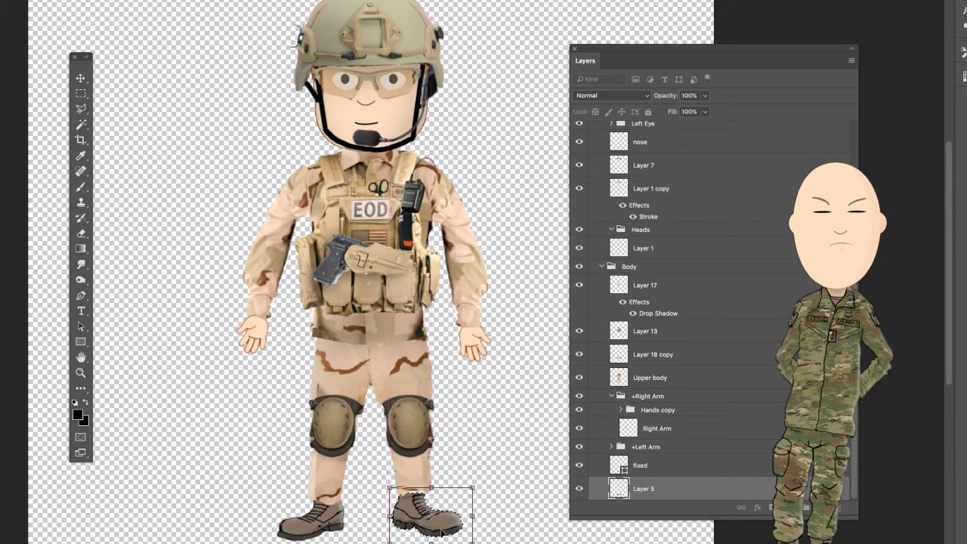
{"action": "left_click", "coordinate": [82, 79]}
{"action": "left_click", "coordinate": [651, 127]}
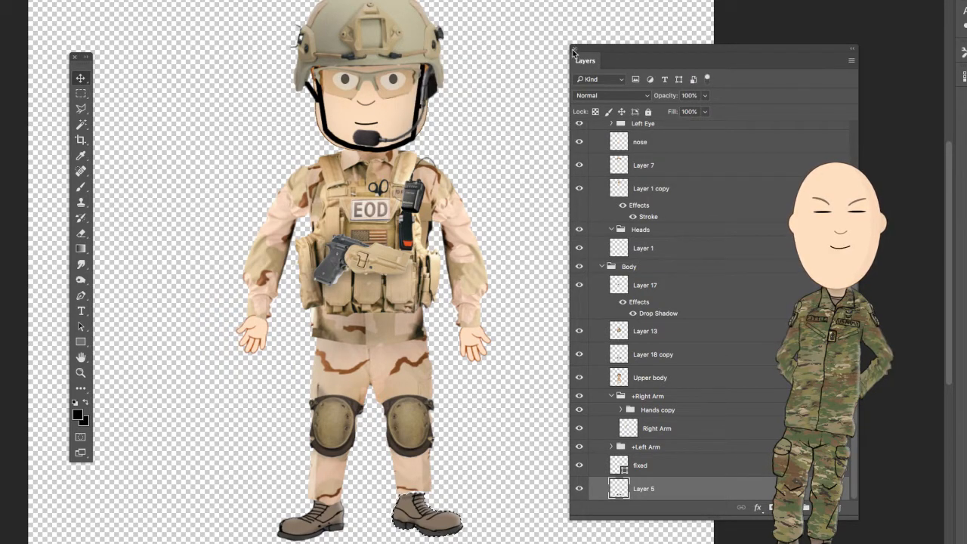
- Collapse the Body group in the layer list
{"action": "left_click_drag", "start_coordinate": [641, 48], "coordinate": [646, 48]}
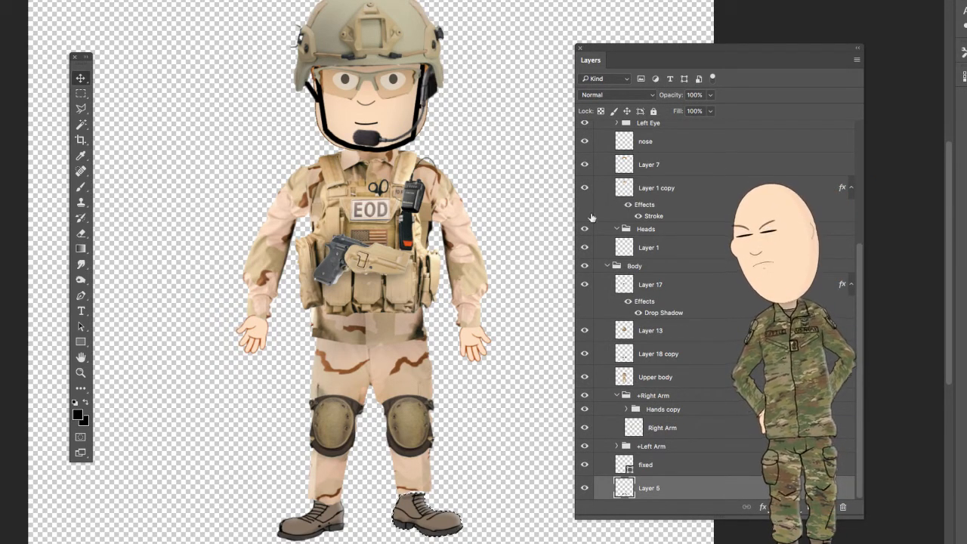
{"action": "left_click", "coordinate": [606, 269]}
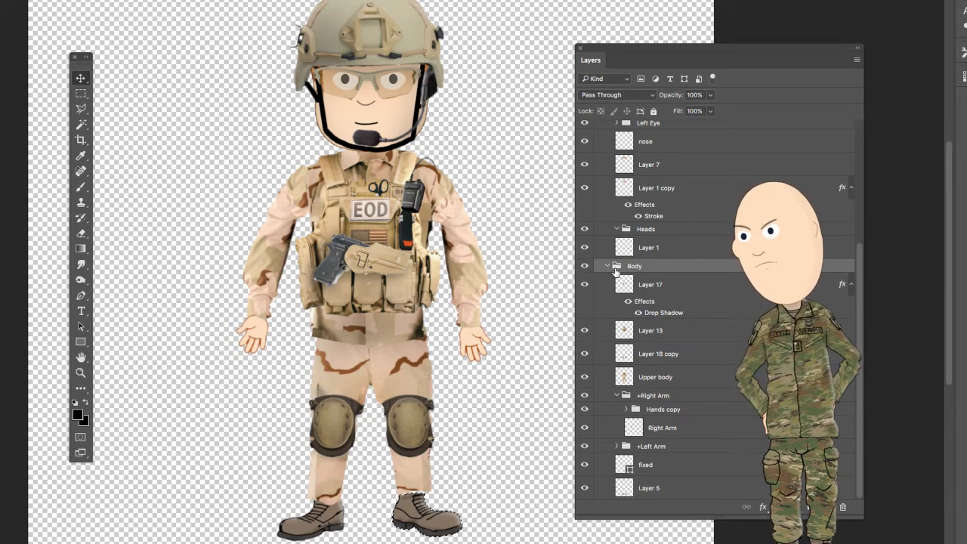
{"action": "left_click", "coordinate": [607, 269]}
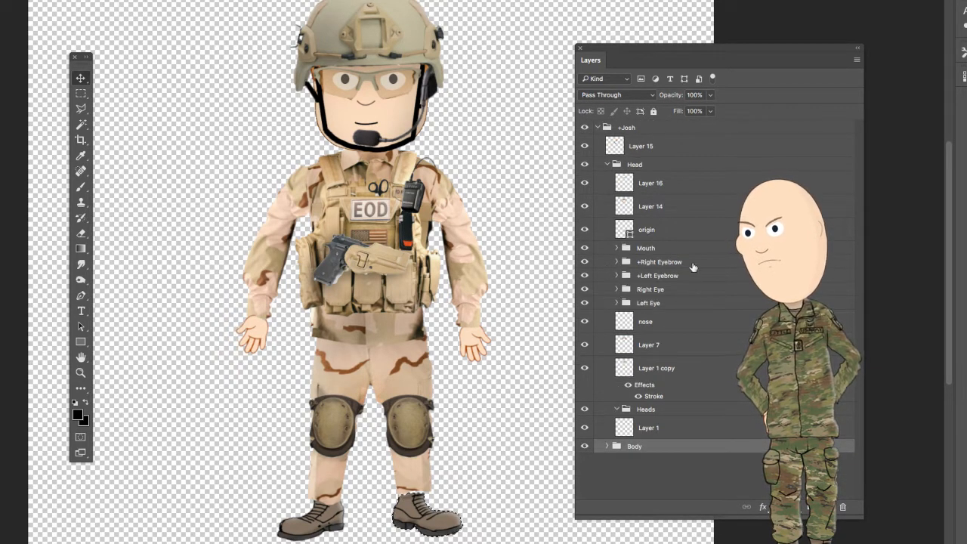
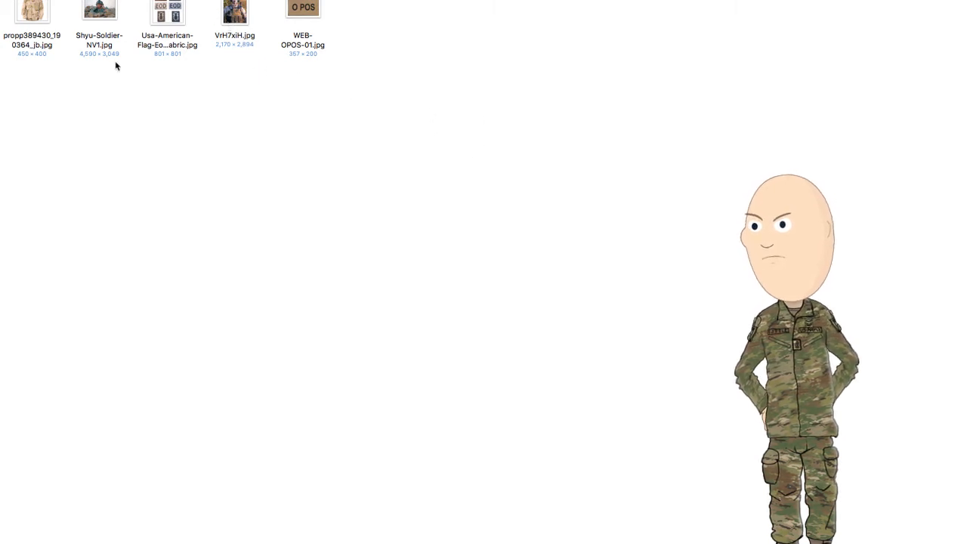
- Open Shyu-Soldier-NV1.jpg and outline the night-vision goggles and their helmet mount with the Polygonal Lasso
{"action": "left_click", "coordinate": [96, 13]}
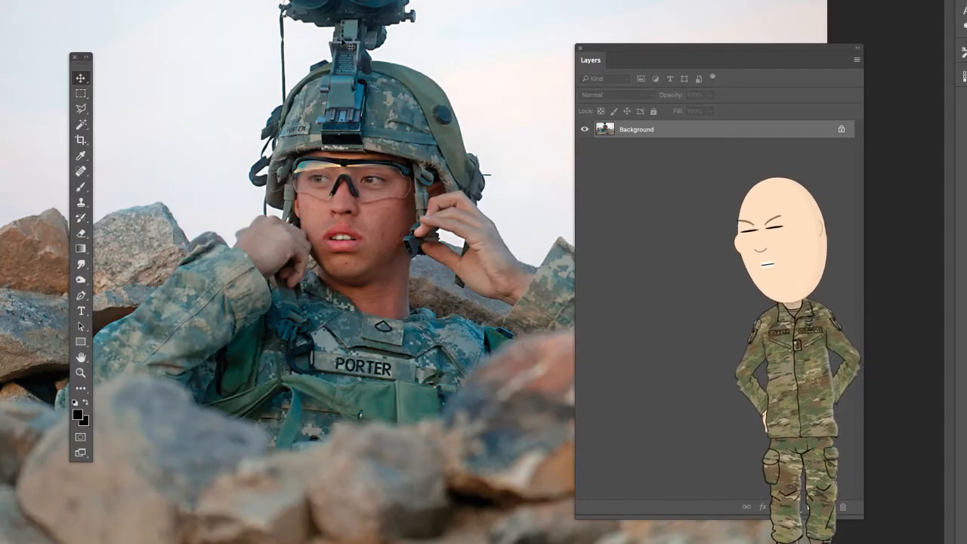
{"action": "left_click", "coordinate": [81, 109]}
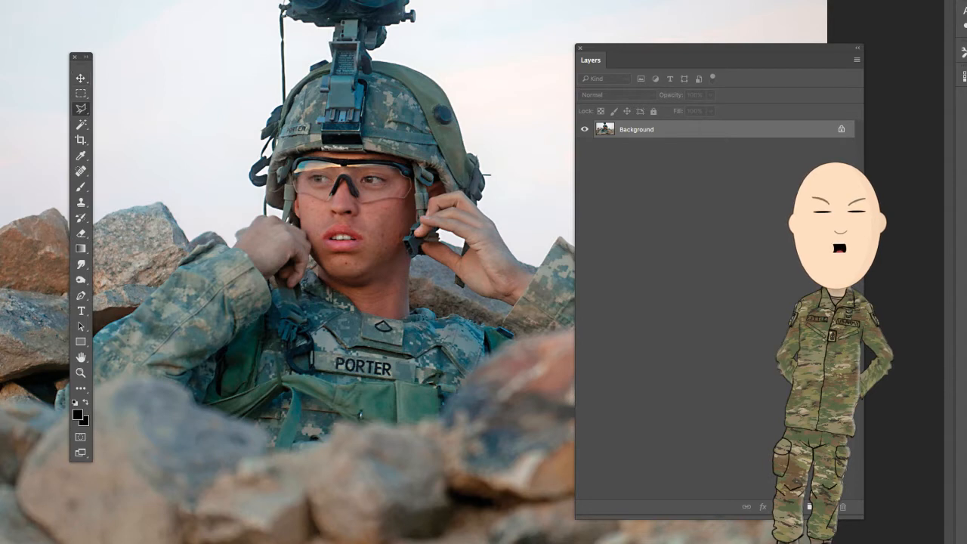
{"action": "left_click", "coordinate": [257, 22]}
{"action": "left_click", "coordinate": [270, 49]}
{"action": "left_click", "coordinate": [289, 21]}
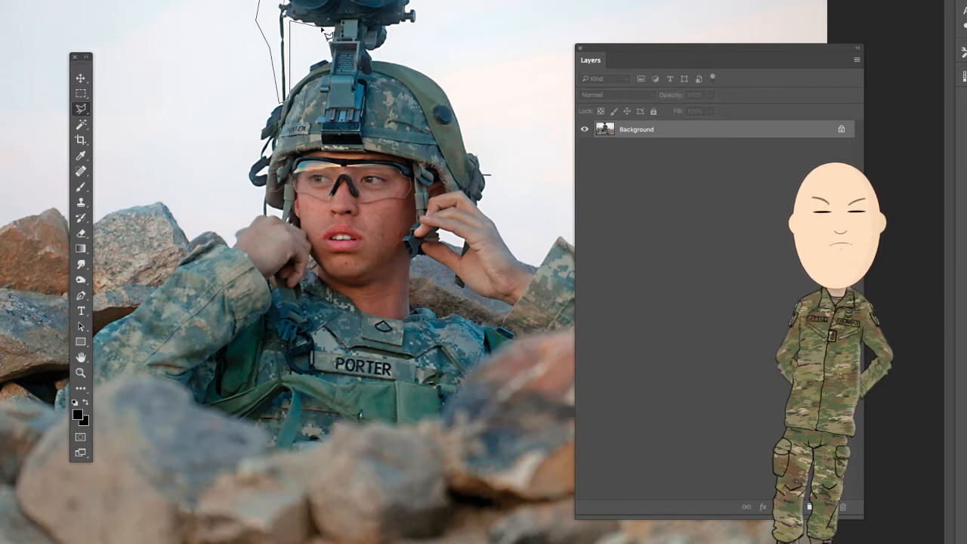
{"action": "left_click", "coordinate": [322, 29]}
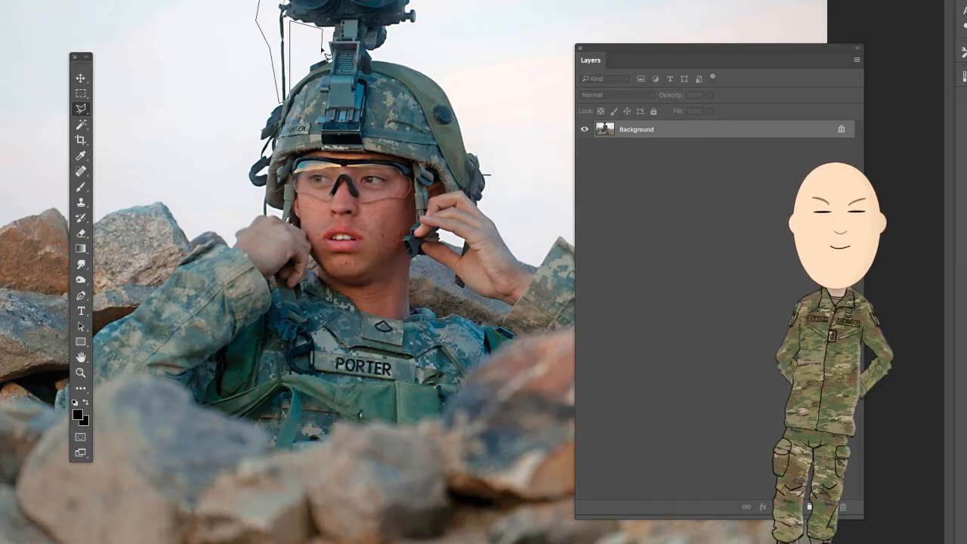
{"action": "left_click", "coordinate": [326, 148]}
{"action": "left_click", "coordinate": [342, 167]}
{"action": "left_click", "coordinate": [365, 145]}
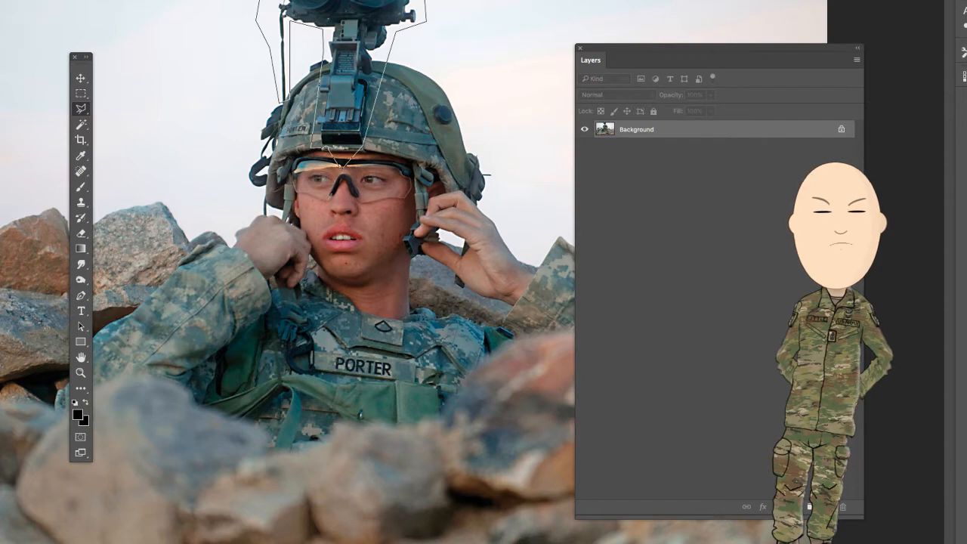
{"action": "key", "text": "Return"}
- Bring the selected goggles into the soldier document, scale them down beside the helmet and apply the transformation
{"action": "left_click", "coordinate": [80, 78]}
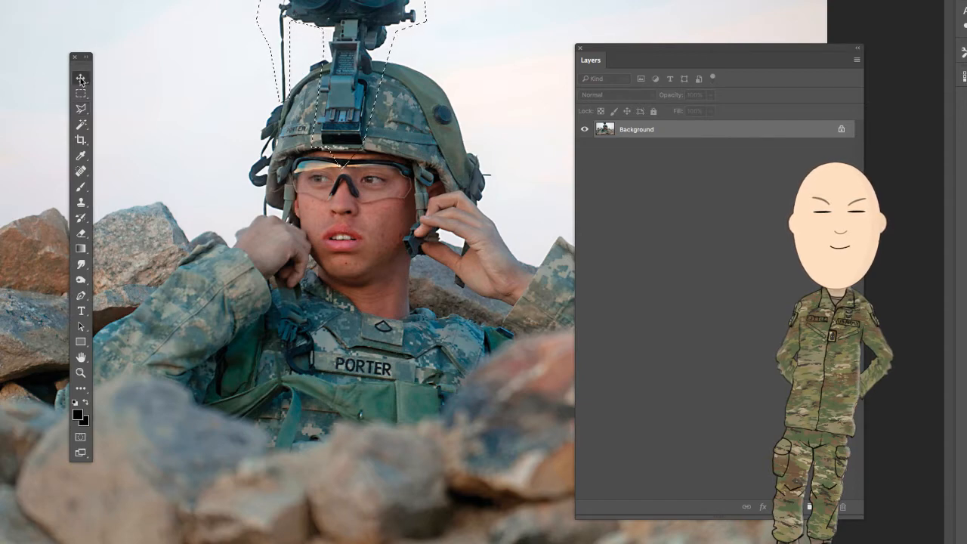
{"action": "left_click_drag", "start_coordinate": [357, 13], "coordinate": [322, 1]}
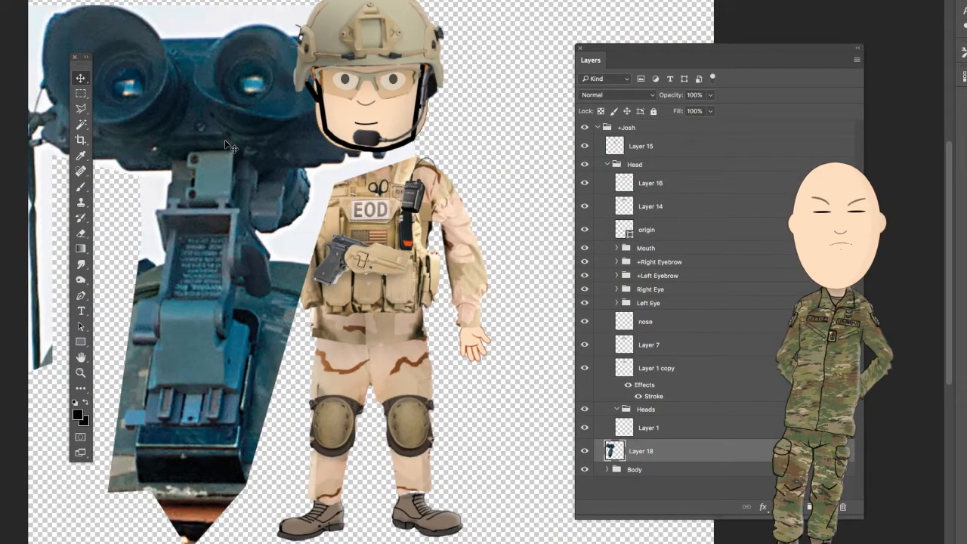
{"action": "key", "text": "ctrl+t"}
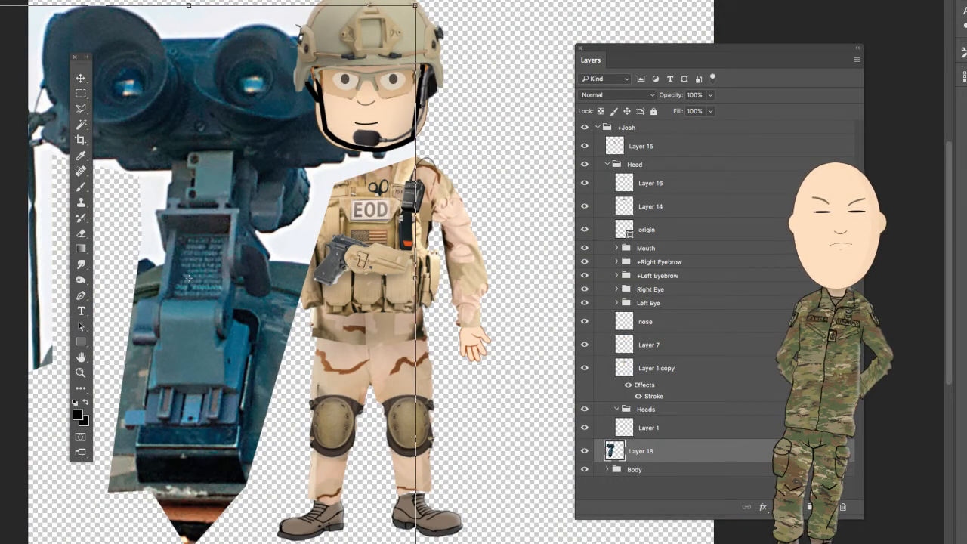
{"action": "left_click_drag", "start_coordinate": [0, 5], "coordinate": [227, 325]}
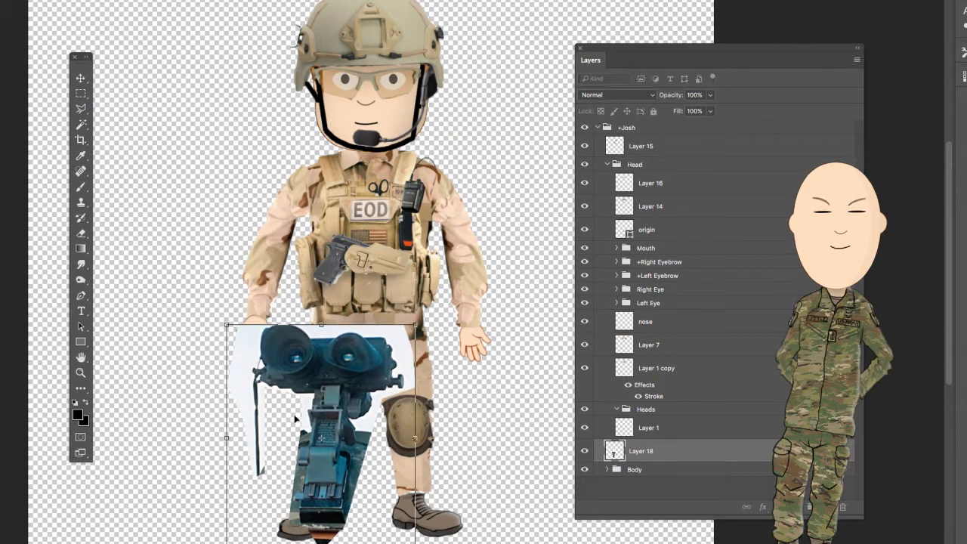
{"action": "left_click_drag", "start_coordinate": [295, 418], "coordinate": [162, 114]}
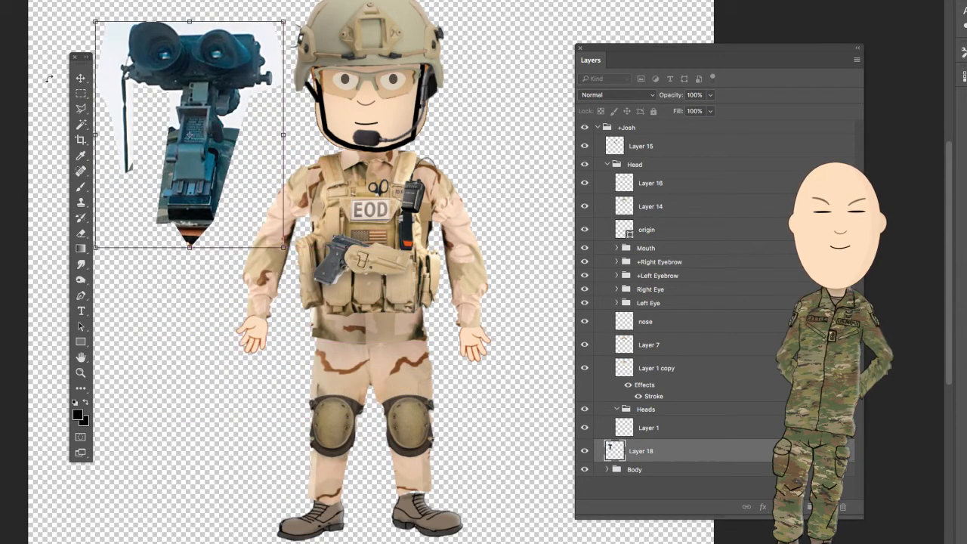
{"action": "left_click", "coordinate": [82, 79]}
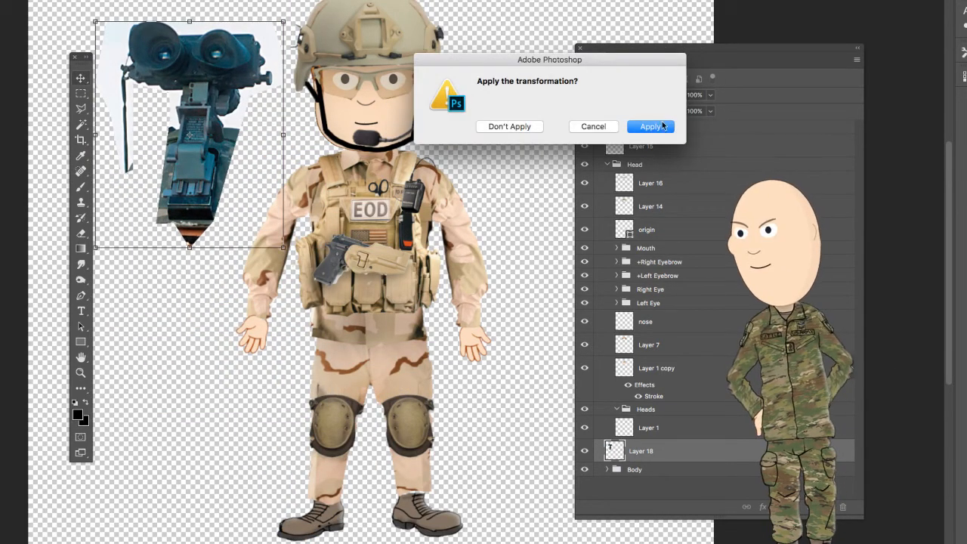
{"action": "key", "text": "Return"}
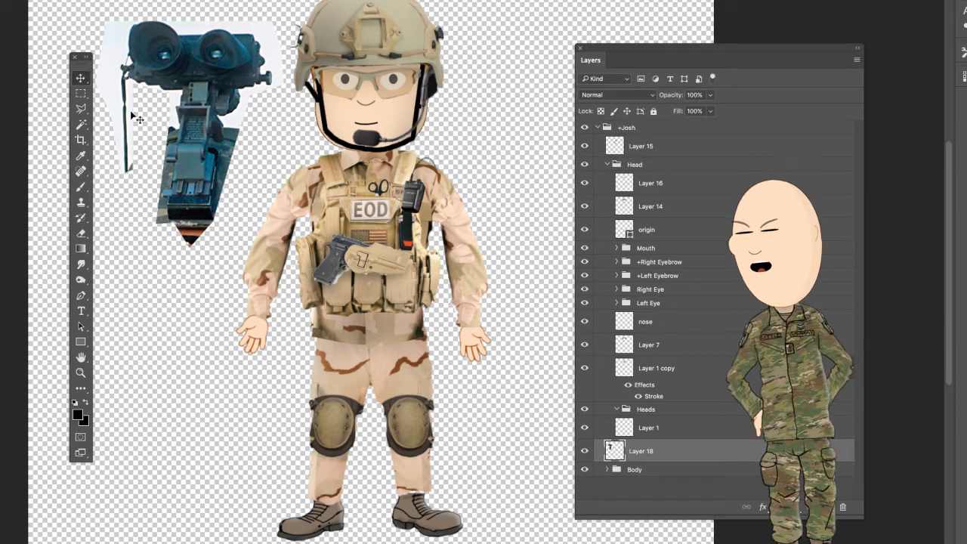
- Select the pale sky areas around the goggles with the Magic Wand, delete them and clear the selection
{"action": "left_click", "coordinate": [81, 125]}
{"action": "left_click_drag", "start_coordinate": [199, 31], "coordinate": [146, 47]}
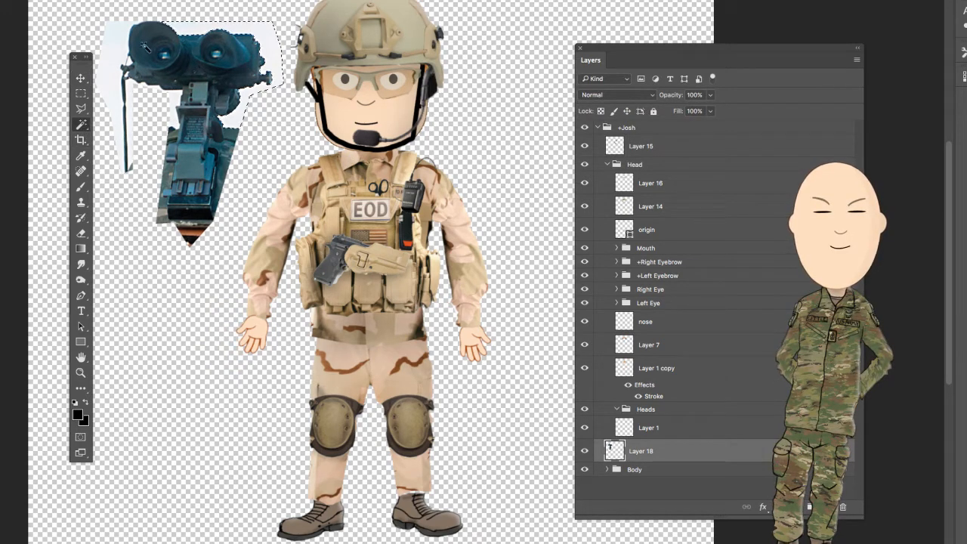
{"action": "left_click", "coordinate": [114, 52], "text": "shift"}
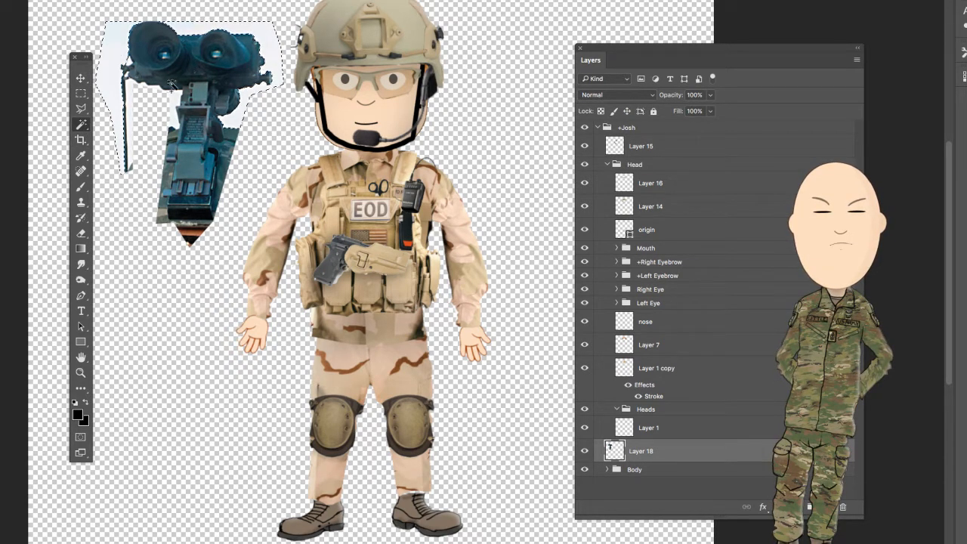
{"action": "left_click", "coordinate": [131, 108], "text": "shift"}
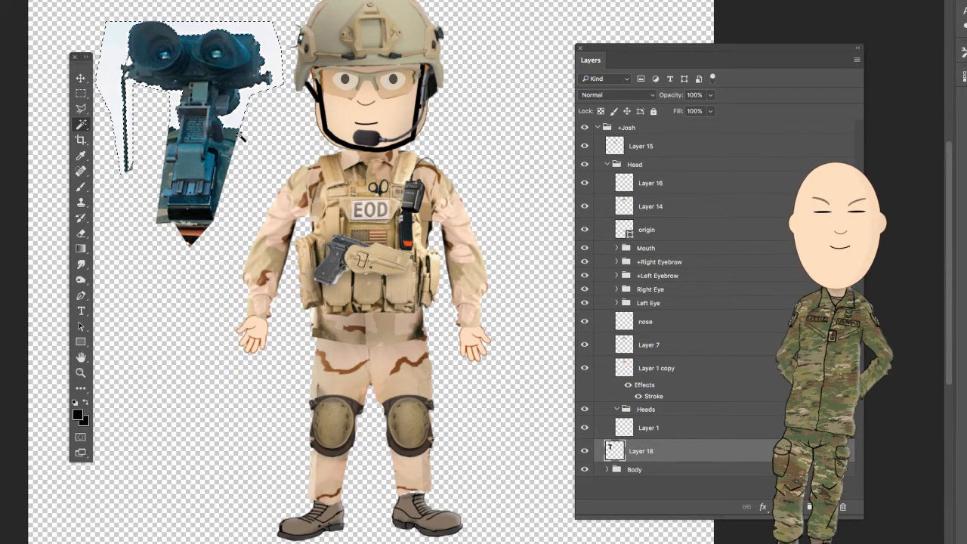
{"action": "key", "text": "Delete"}
{"action": "key", "text": "ctrl+d"}
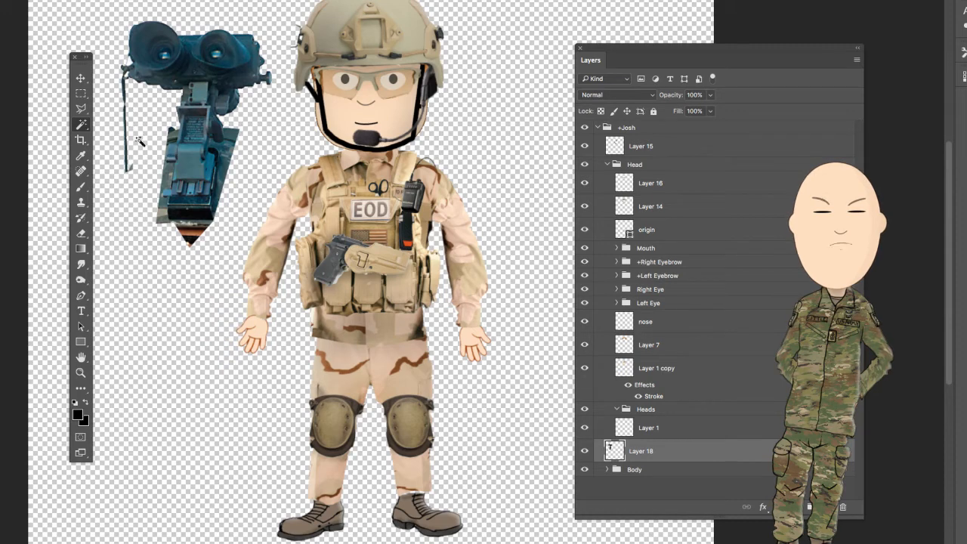
- Scale the goggles down further, move them up beside the helmet and apply the transformation
{"action": "key", "text": "ctrl+t"}
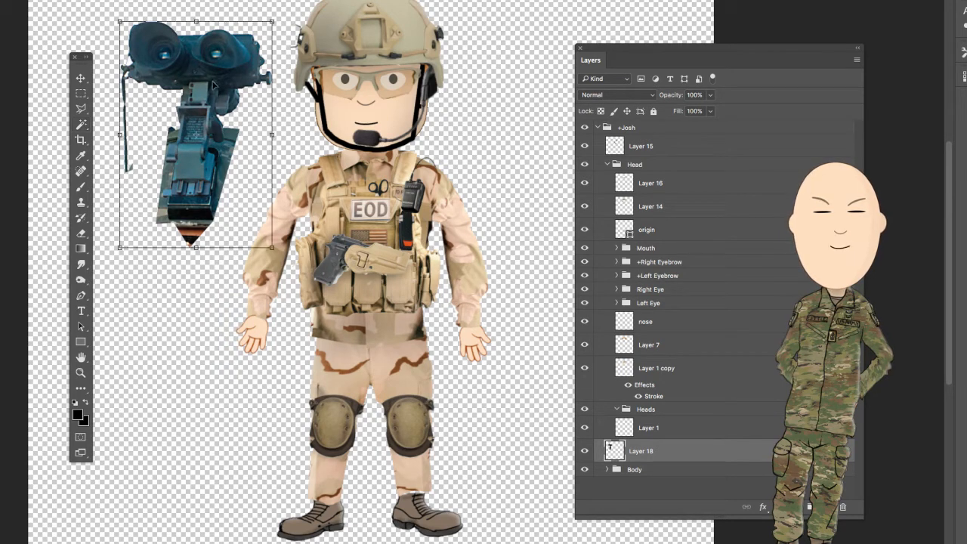
{"action": "left_click_drag", "start_coordinate": [272, 21], "coordinate": [217, 104]}
{"action": "left_click_drag", "start_coordinate": [164, 196], "coordinate": [168, 112]}
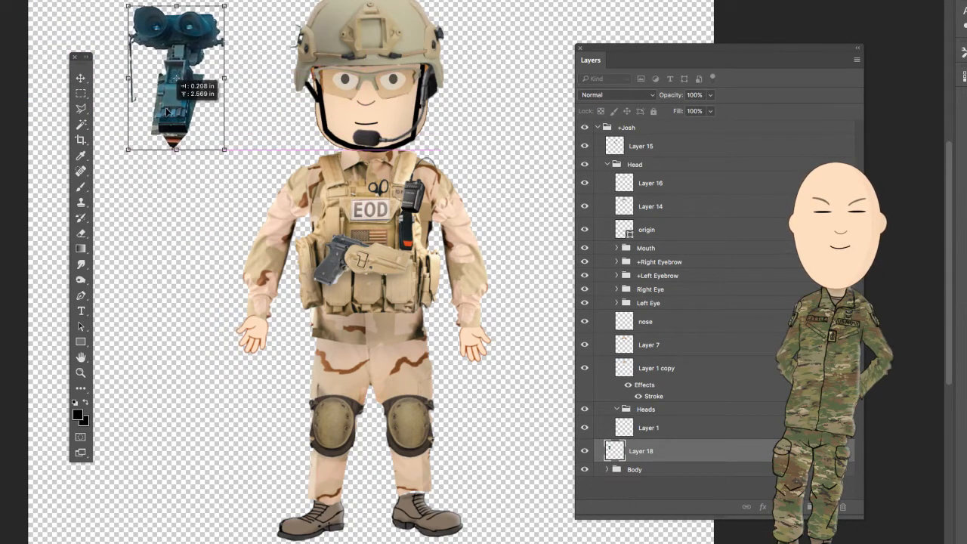
{"action": "left_click", "coordinate": [81, 83]}
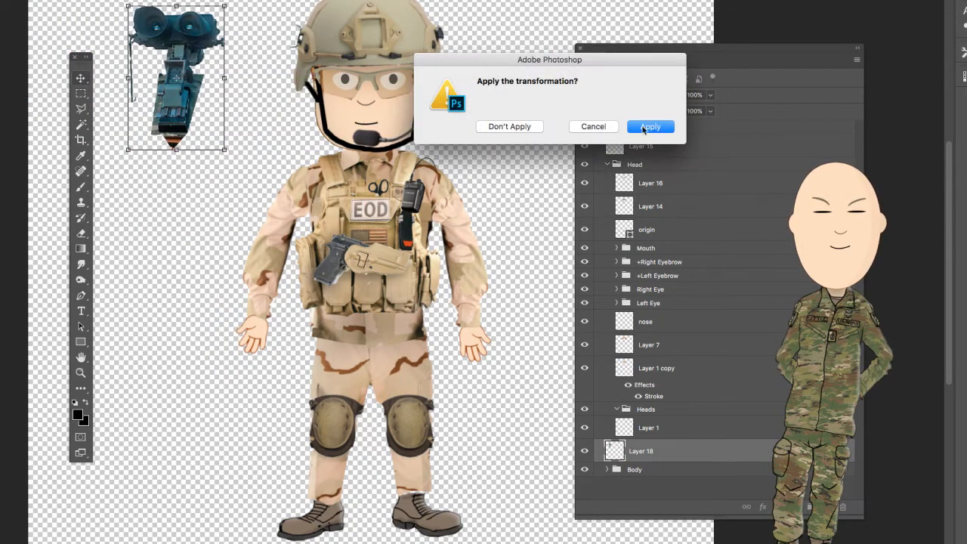
{"action": "left_click", "coordinate": [648, 127]}
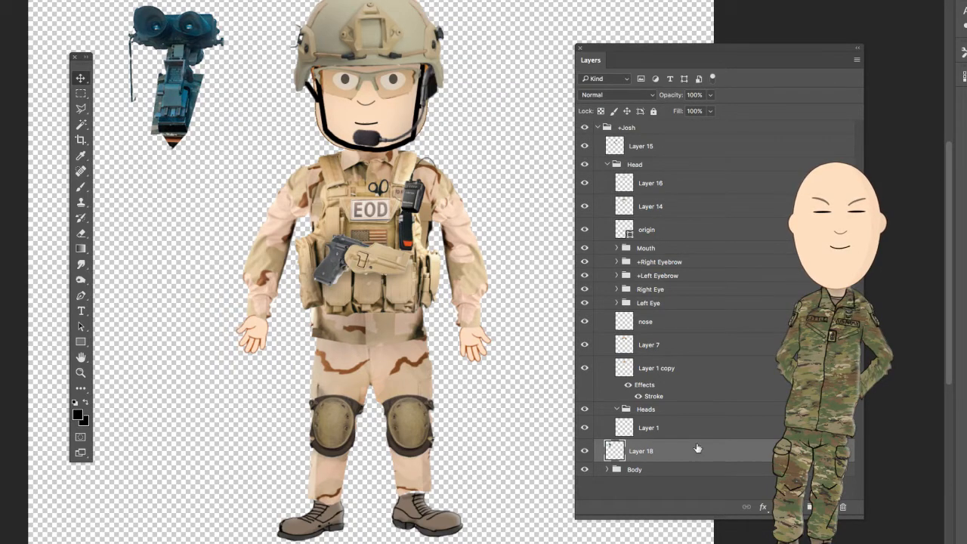
- Move Layer 18 to the top of the Head group, then scale the goggles down and place them on the helmet's front
{"action": "left_click_drag", "start_coordinate": [689, 454], "coordinate": [676, 173]}
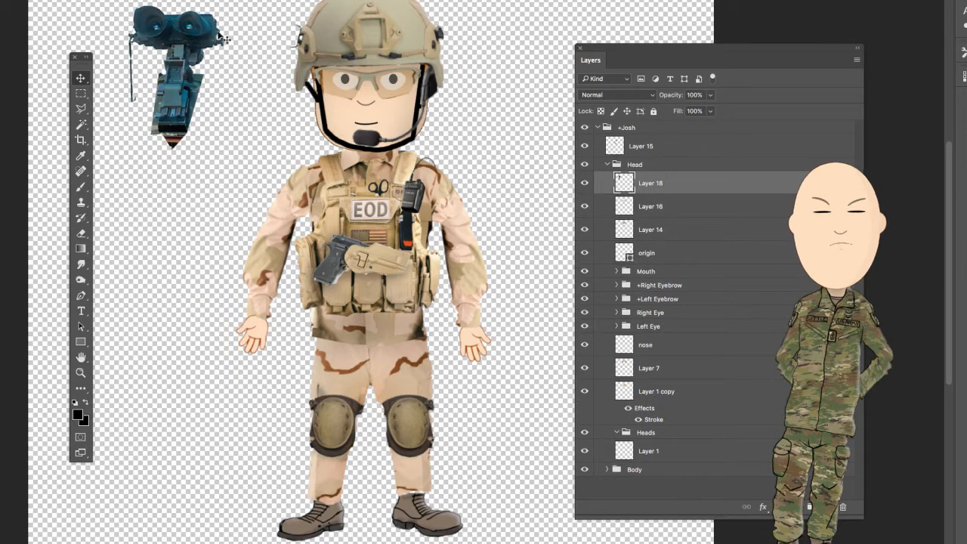
{"action": "left_click_drag", "start_coordinate": [178, 104], "coordinate": [373, 17]}
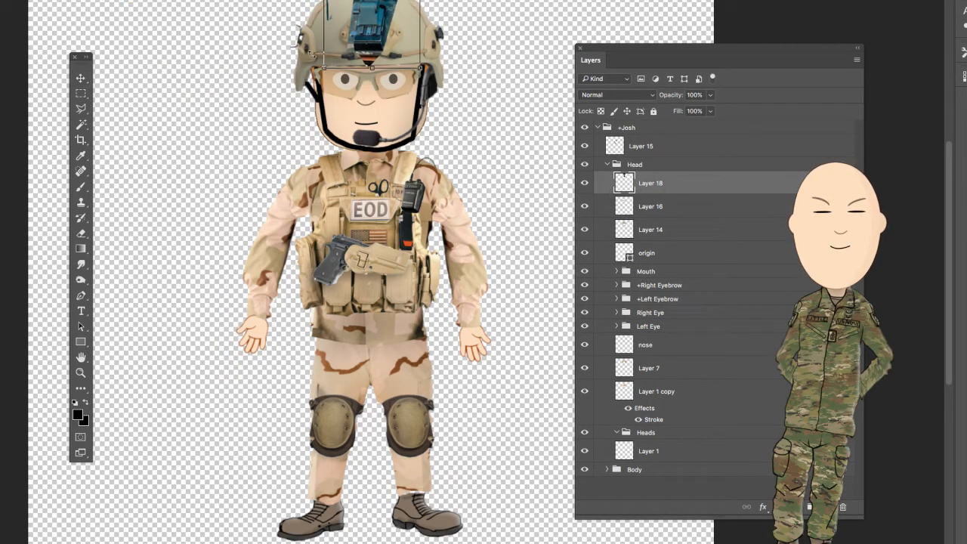
{"action": "left_click_drag", "start_coordinate": [323, 60], "coordinate": [353, 23]}
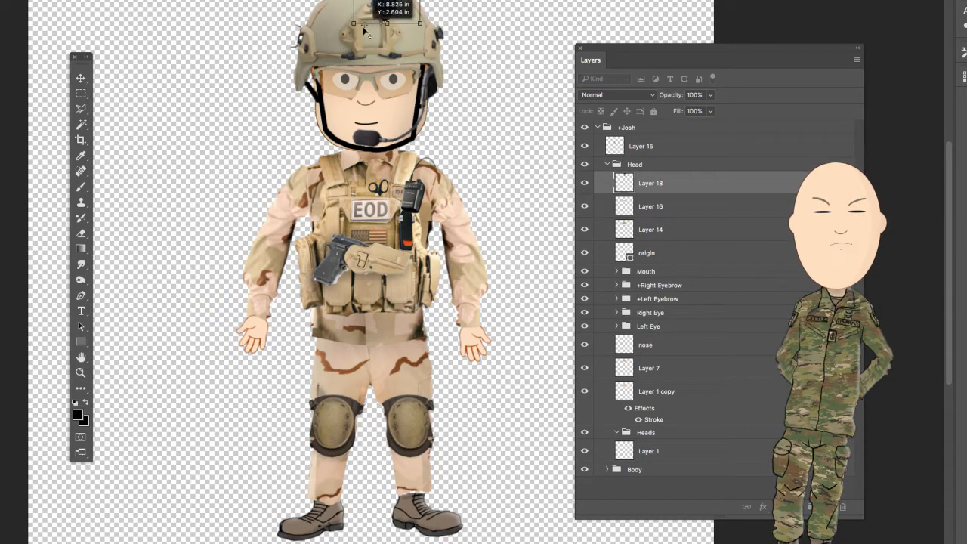
{"action": "key", "text": "Return"}
{"action": "mouse_move", "coordinate": [379, 7]}
{"action": "left_mouse_down"}
{"action": "mouse_move", "coordinate": [370, 31]}
{"action": "mouse_move", "coordinate": [380, 11]}
{"action": "left_mouse_up"}
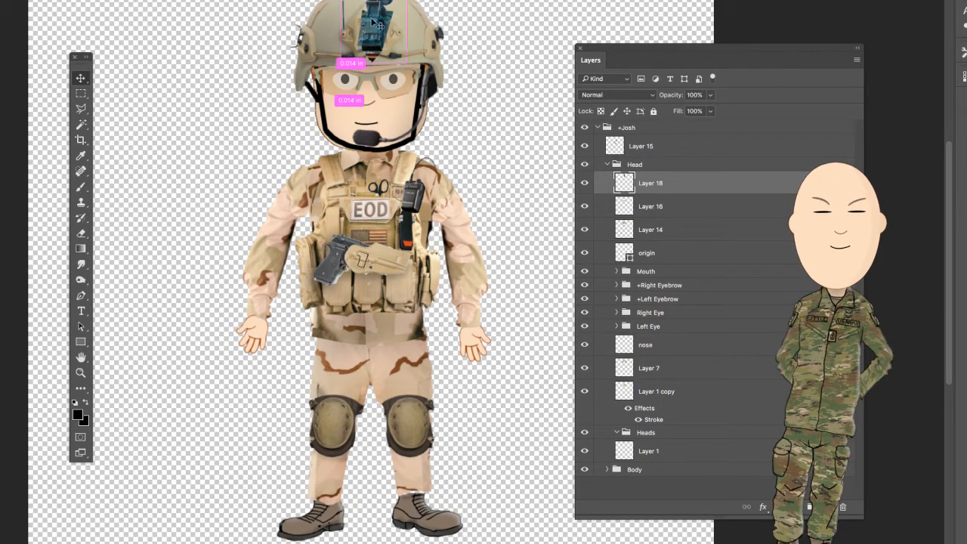
- Warp the goggles slightly so their mount follows the helmet's front, and apply the transformation
{"action": "key", "text": "ctrl+t"}
{"action": "right_click", "coordinate": [376, 13]}
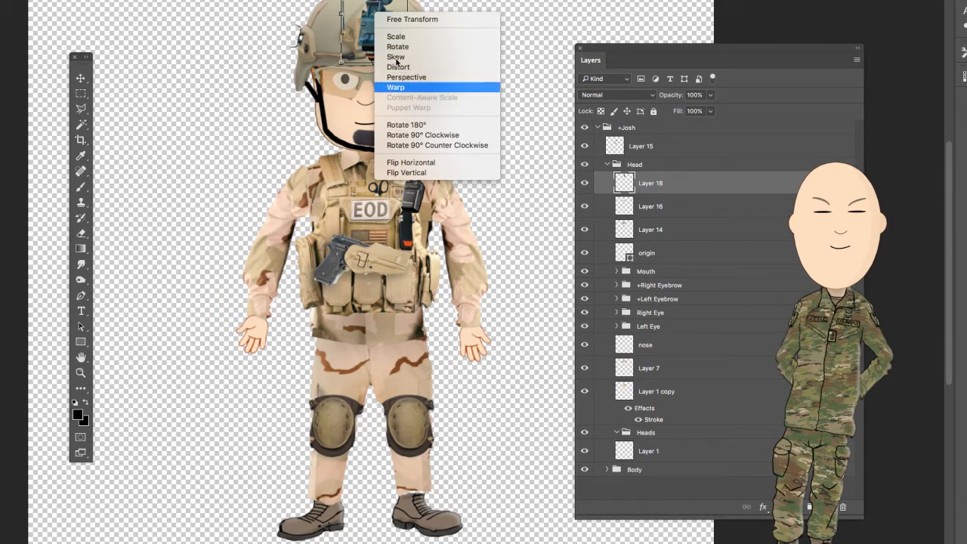
{"action": "left_click", "coordinate": [394, 87]}
{"action": "left_click_drag", "start_coordinate": [389, 35], "coordinate": [393, 30]}
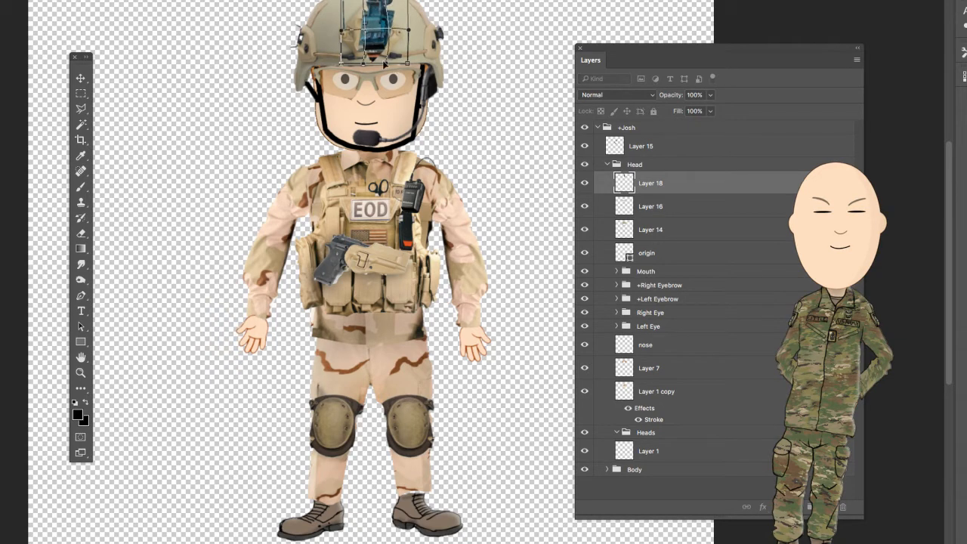
{"action": "left_click_drag", "start_coordinate": [385, 65], "coordinate": [362, 56]}
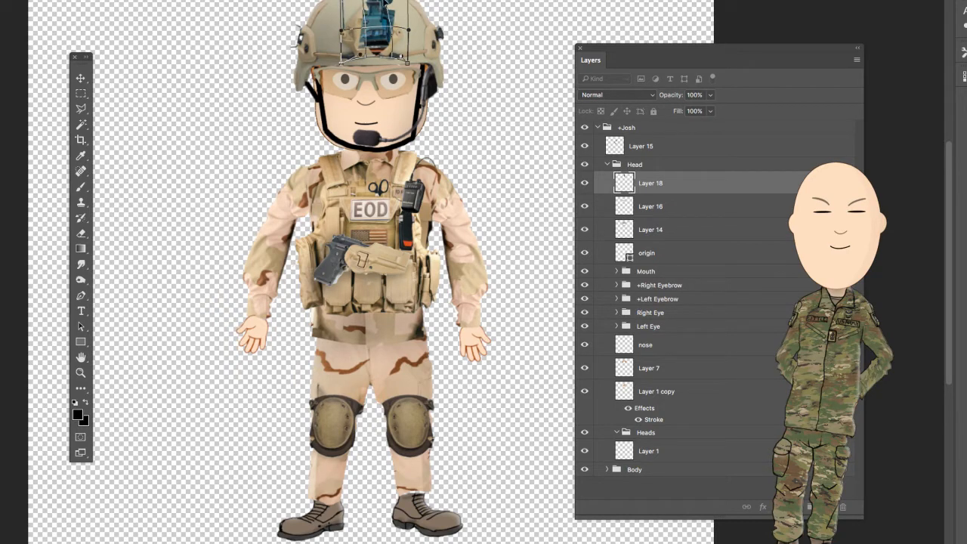
{"action": "left_click_drag", "start_coordinate": [388, 2], "coordinate": [388, 2]}
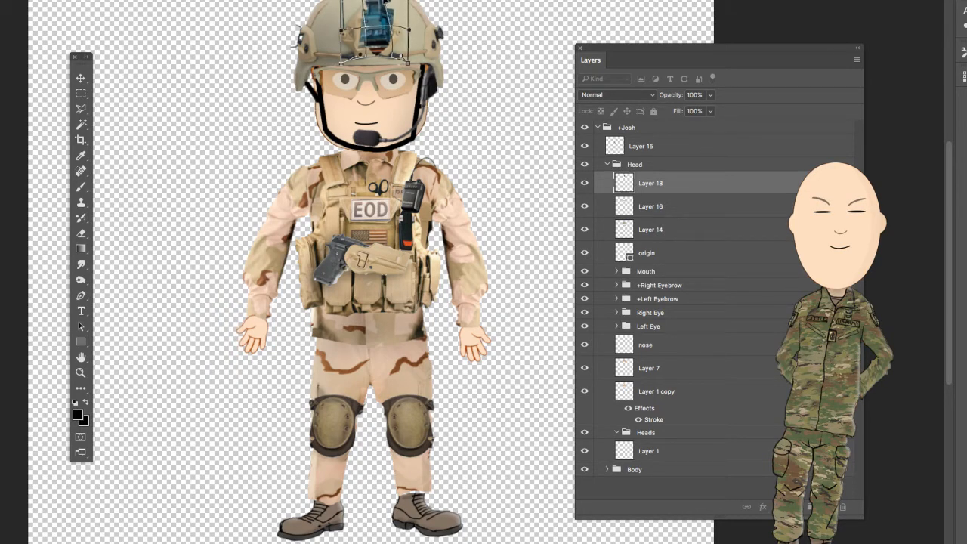
{"action": "left_click", "coordinate": [82, 78]}
{"action": "left_click", "coordinate": [648, 129]}
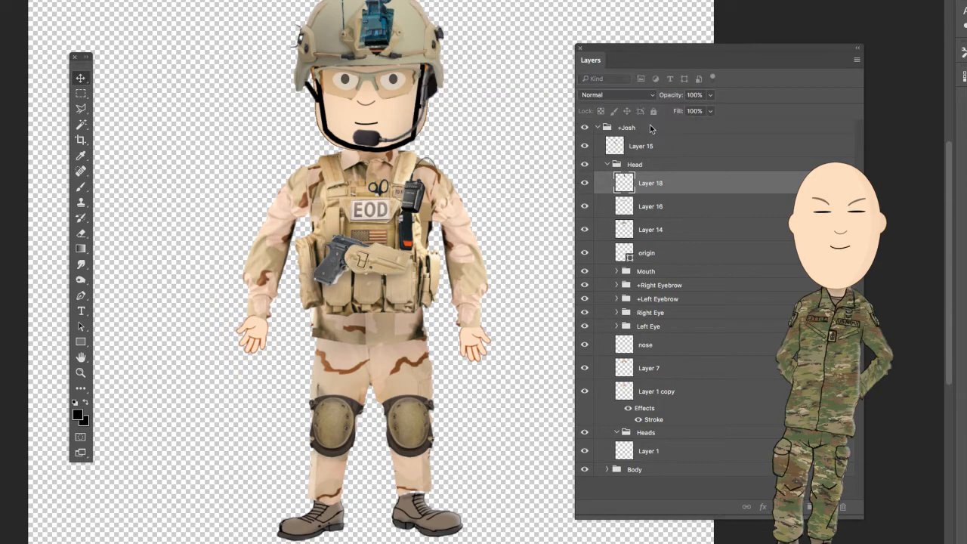
- Align the goggles' mount with the helmet's mounting plate and lower Layer 18's opacity to 32%
{"action": "left_click", "coordinate": [82, 373]}
{"action": "left_click", "coordinate": [409, 6]}
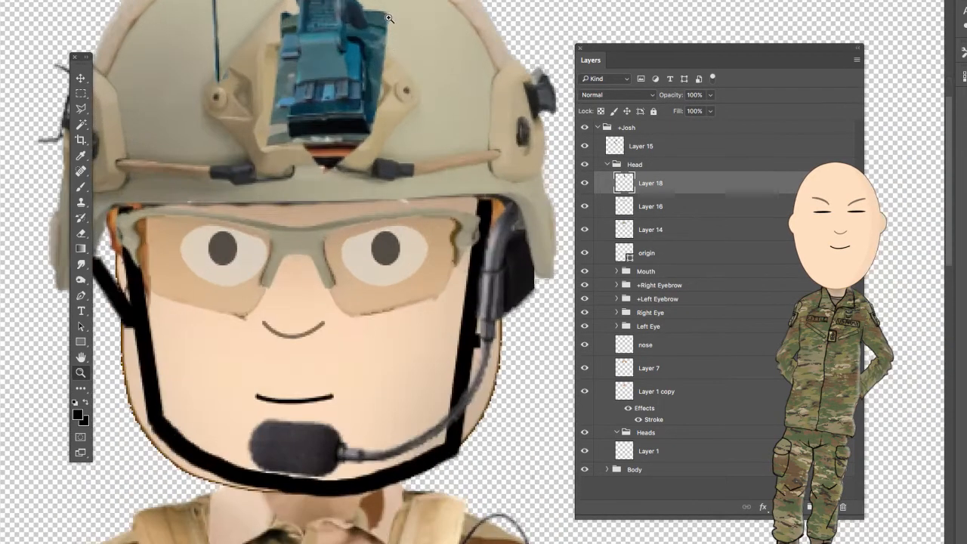
{"action": "key", "text": "v"}
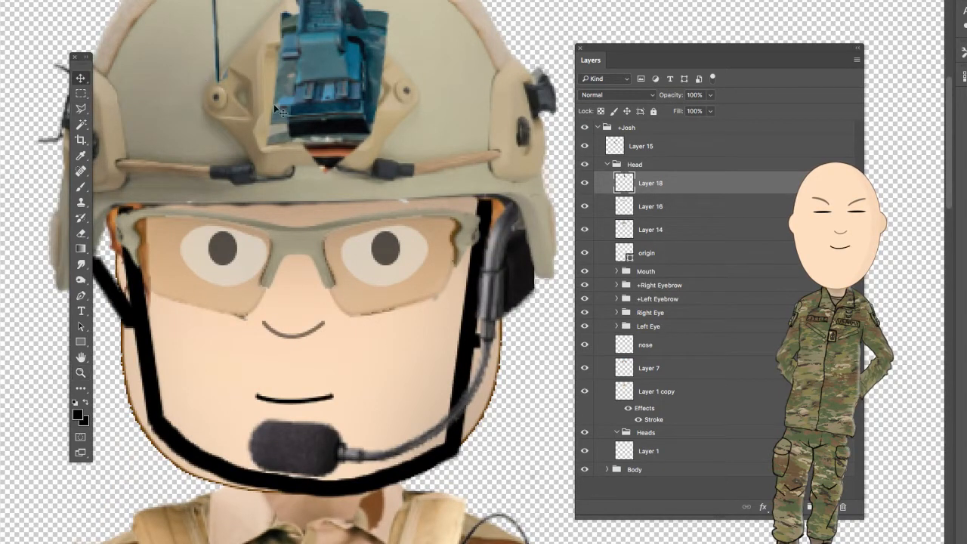
{"action": "left_click_drag", "start_coordinate": [339, 59], "coordinate": [325, 76]}
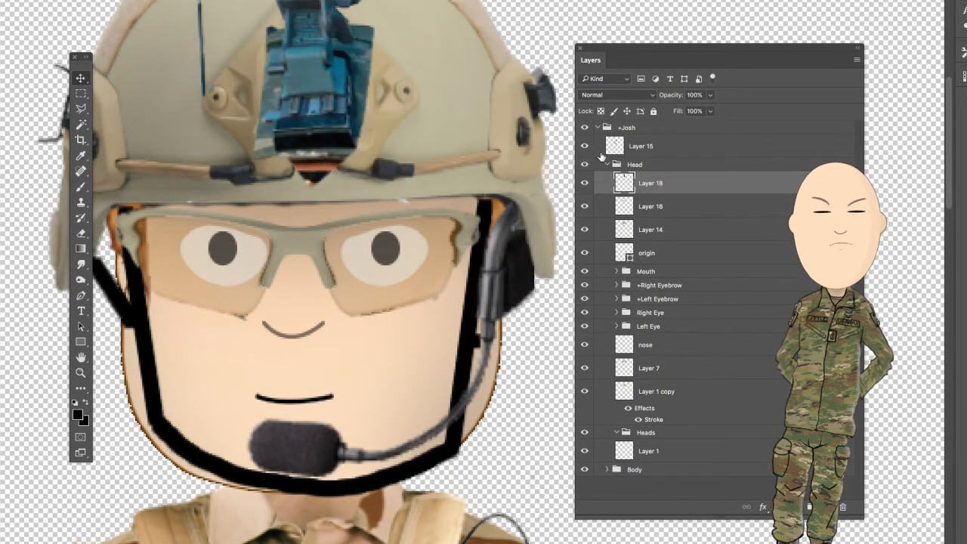
{"action": "left_click", "coordinate": [712, 96]}
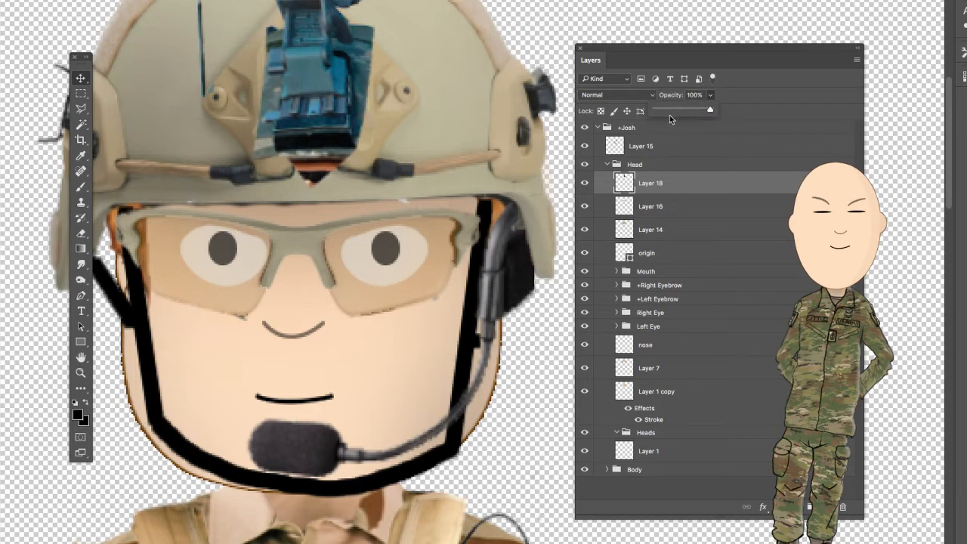
{"action": "left_click_drag", "start_coordinate": [670, 114], "coordinate": [671, 111]}
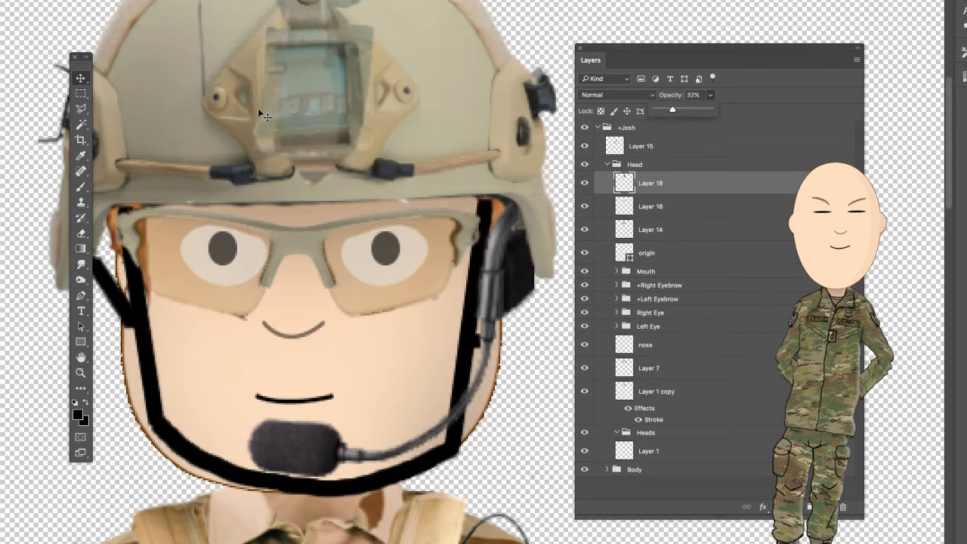
- Prepare a much smaller eraser brush and restore Layer 18's opacity to 100%
{"action": "key", "text": "e"}
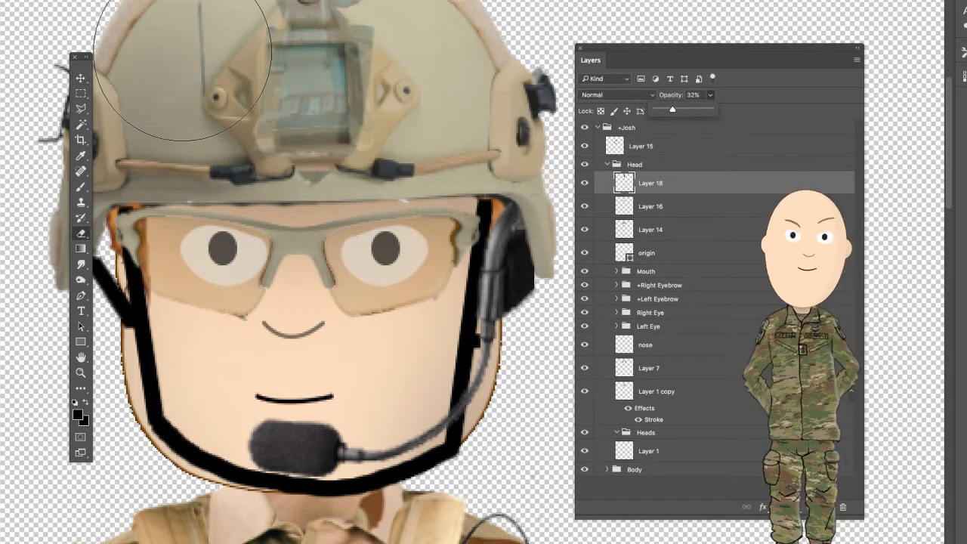
{"action": "key", "text": "bracketleft"}
{"action": "key", "text": "bracketleft"}
{"action": "key", "text": "bracketleft"}
{"action": "key", "text": "bracketleft"}
{"action": "key", "text": "bracketleft"}
{"action": "key", "text": "bracketleft"}
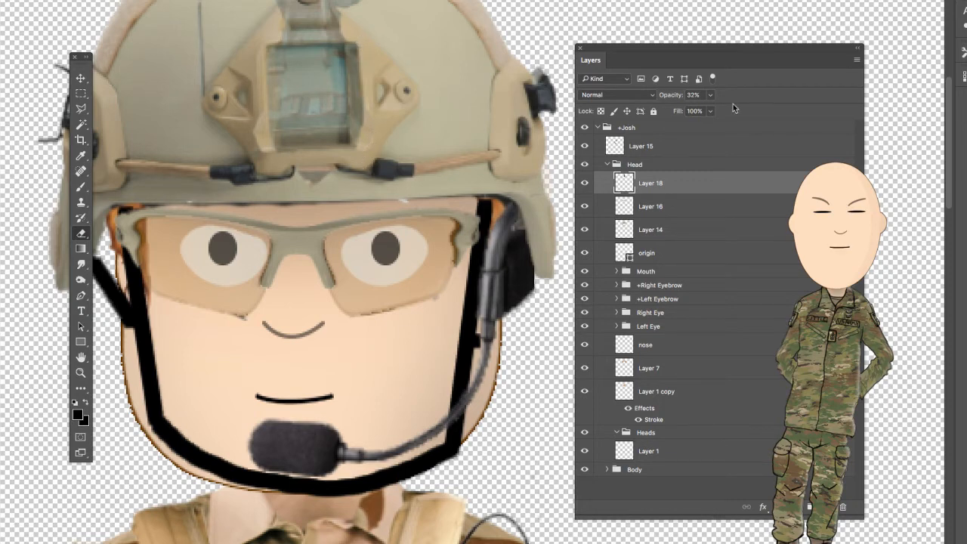
{"action": "left_click", "coordinate": [711, 111]}
{"action": "left_click_drag", "start_coordinate": [720, 113], "coordinate": [797, 113]}
- Erase the thin vertical cord hanging from the goggles down to the helmet's mounting plate on Layer 18
{"action": "scroll", "coordinate": [281, 141], "scroll_direction": "down", "scroll_amount": 4}
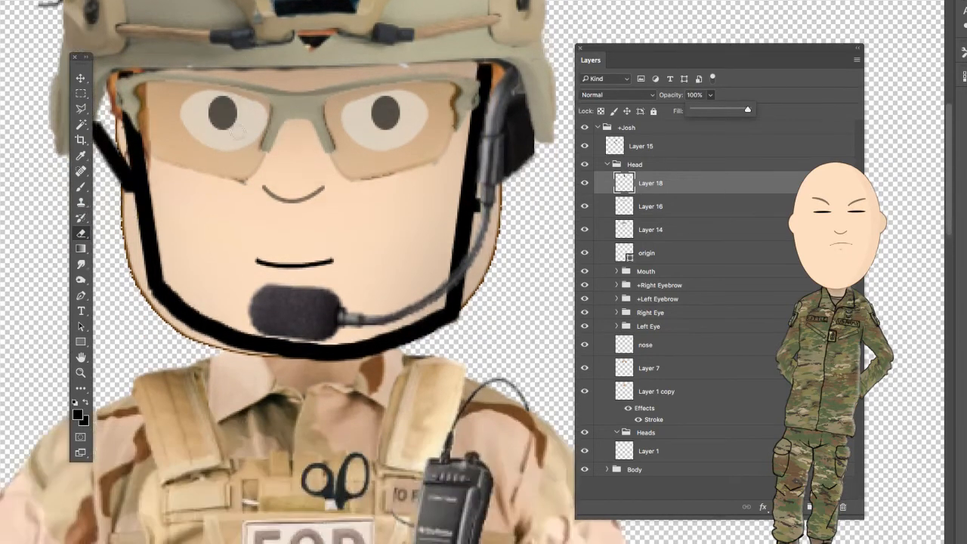
{"action": "scroll", "coordinate": [244, 130], "scroll_direction": "up", "scroll_amount": 7}
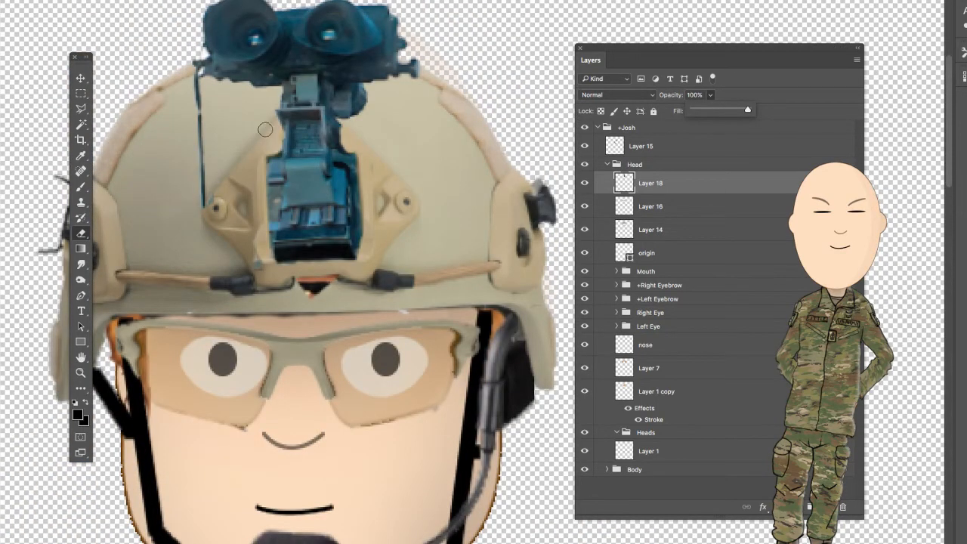
{"action": "left_click_drag", "start_coordinate": [198, 80], "coordinate": [203, 135]}
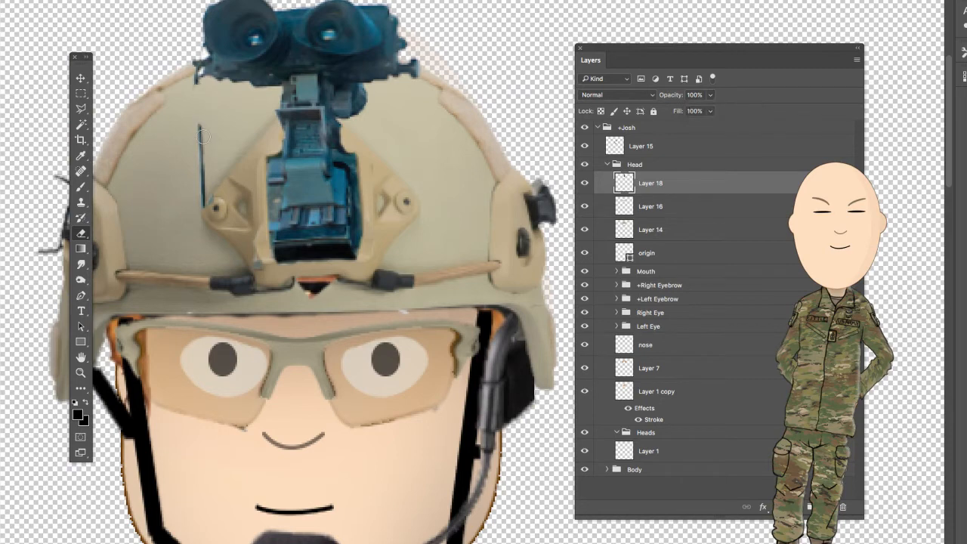
{"action": "left_click_drag", "start_coordinate": [204, 209], "coordinate": [204, 148]}
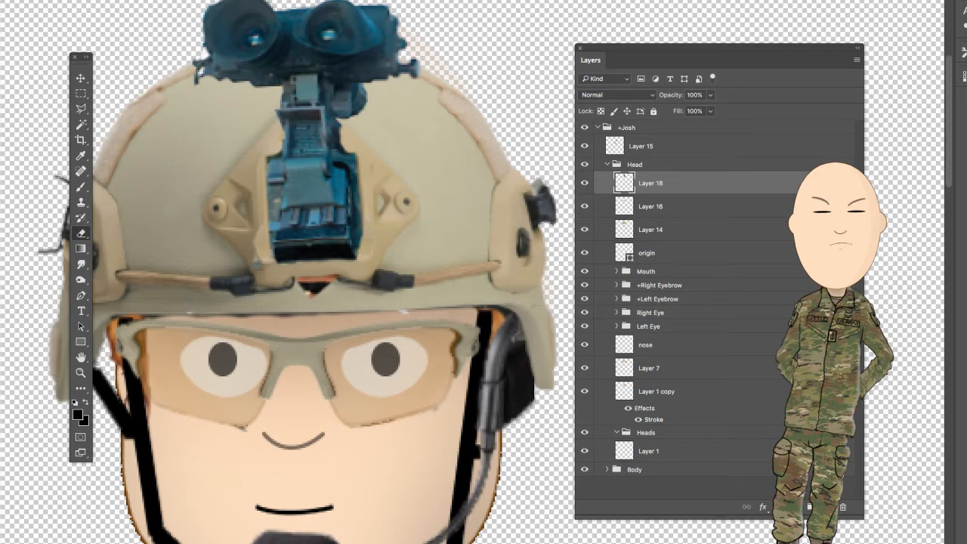
{"action": "left_click", "coordinate": [0, 0]}
{"action": "mouse_move", "coordinate": [7, 0]}
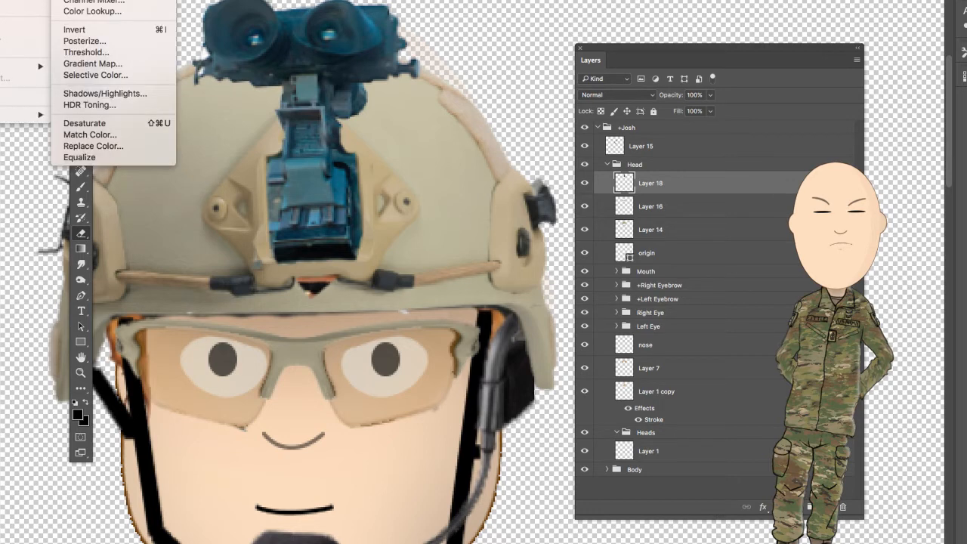
{"action": "left_click", "coordinate": [85, 0]}
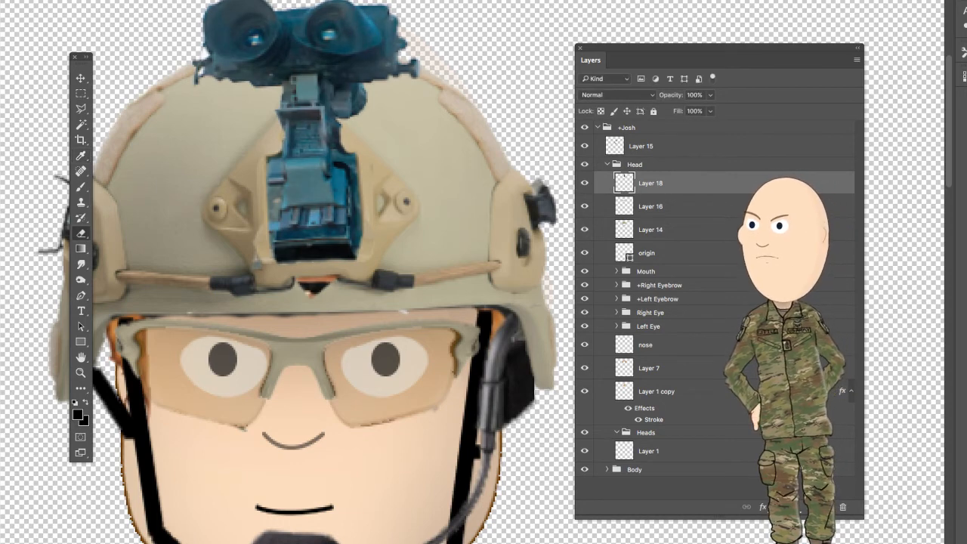
- Fit the whole document on screen to review the full character with the goggles on the helmet
{"action": "left_click", "coordinate": [79, 374]}
{"action": "right_click", "coordinate": [300, 247]}
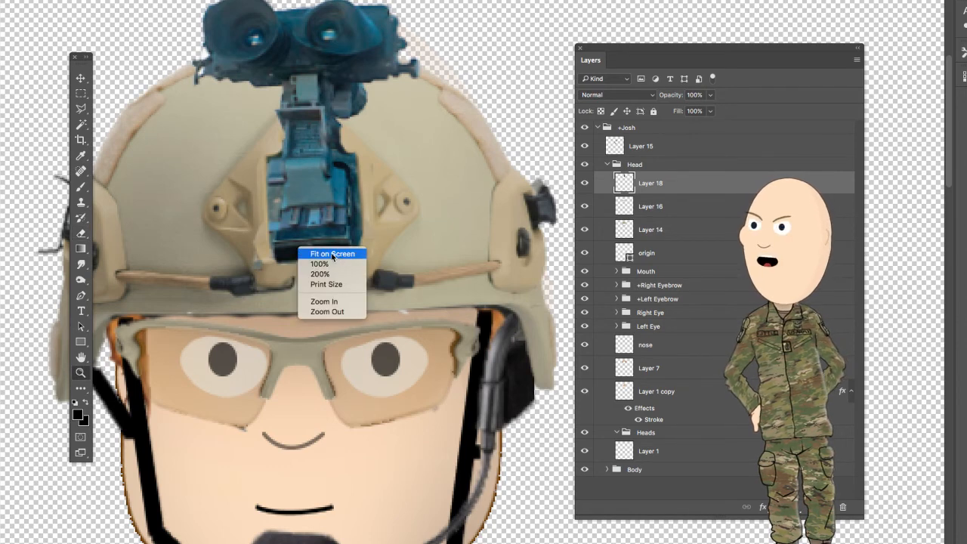
{"action": "left_click", "coordinate": [333, 254]}
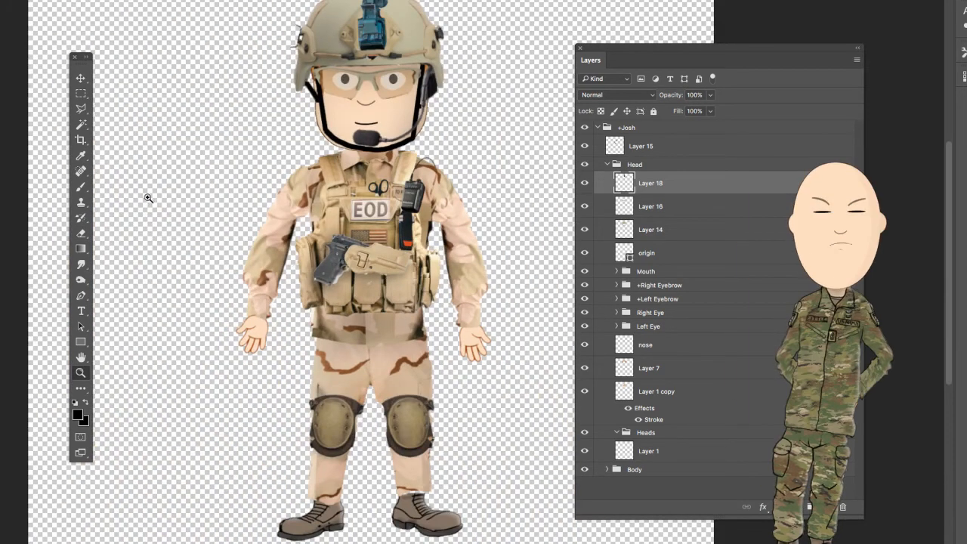